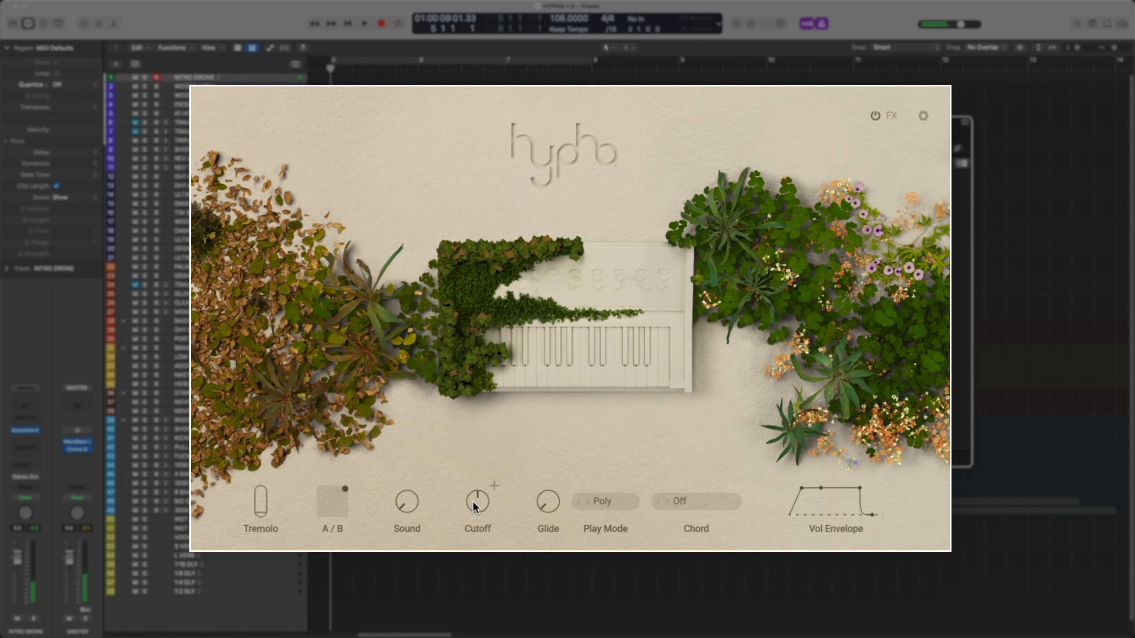
click(494, 485)
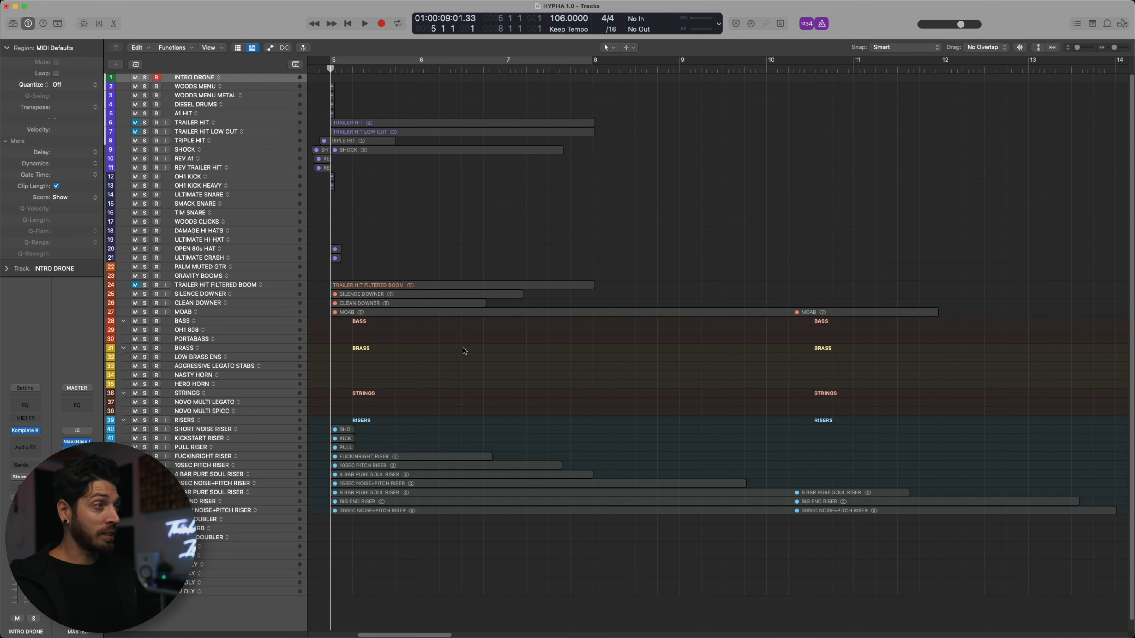
Step: Open the INTRO DRONE track's instrument window and filter the Hypha presets by the Soundscapes type
key(v)
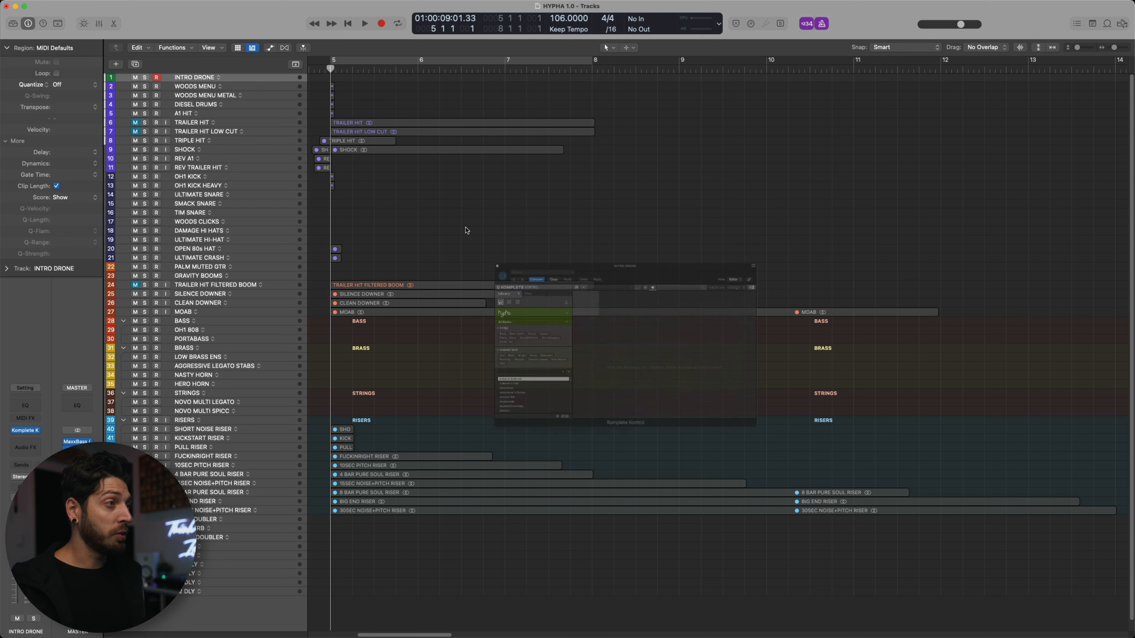
drag(618, 217, 597, 204)
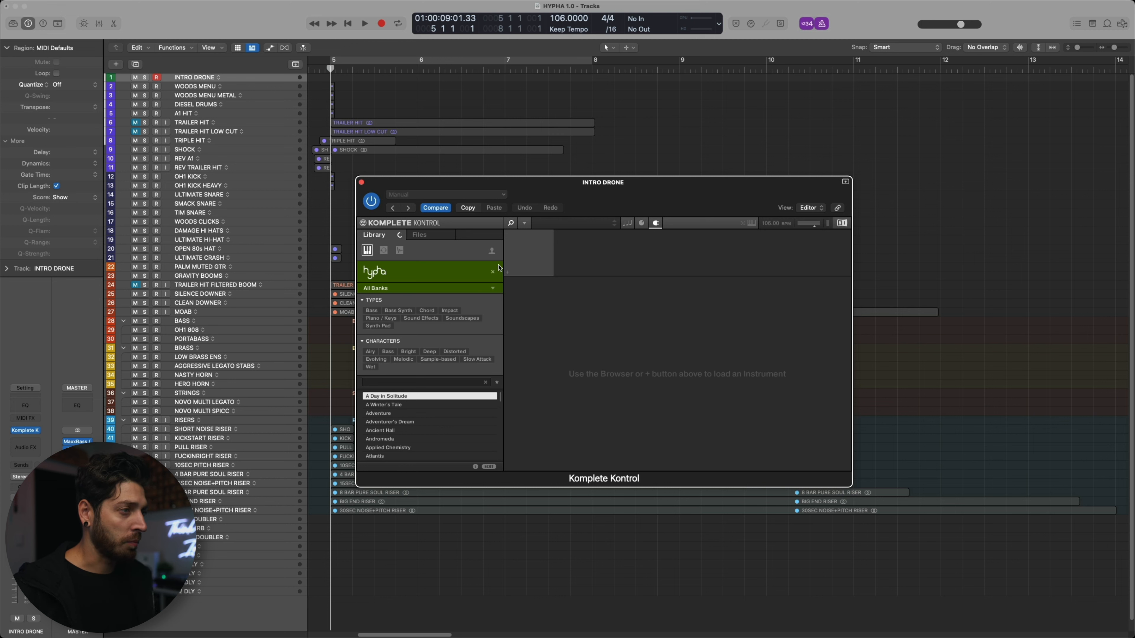
click(465, 315)
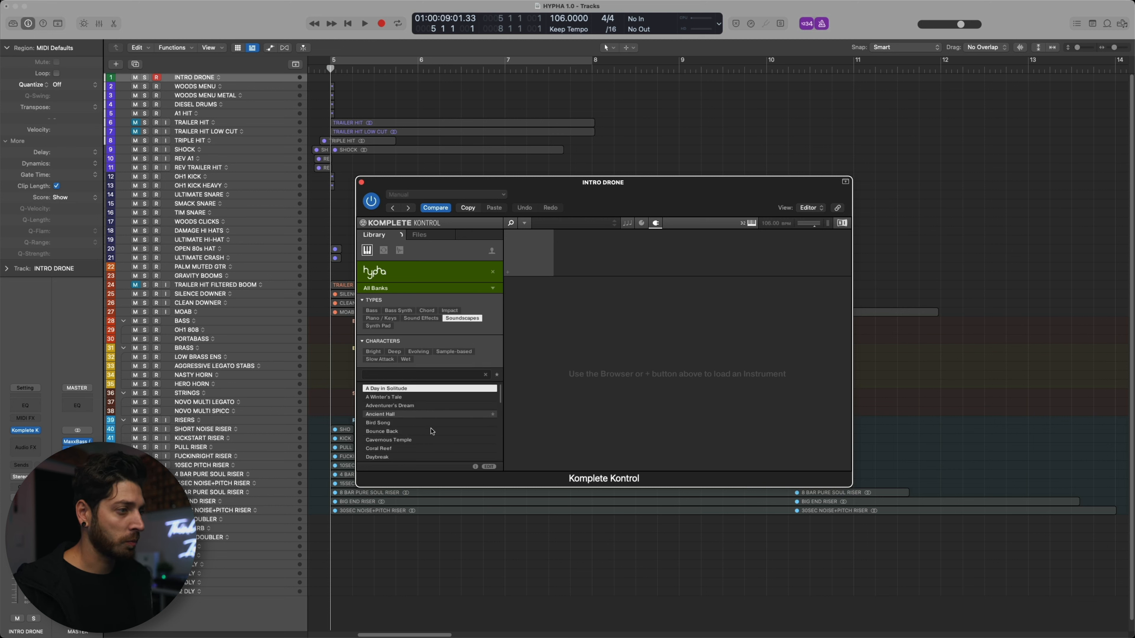
Step: Audition Hypha soundscape presets such as Kyoto, Martian Life Form and Moment of Clarity, and load Muted Distortion
scroll(415, 436, down, 5)
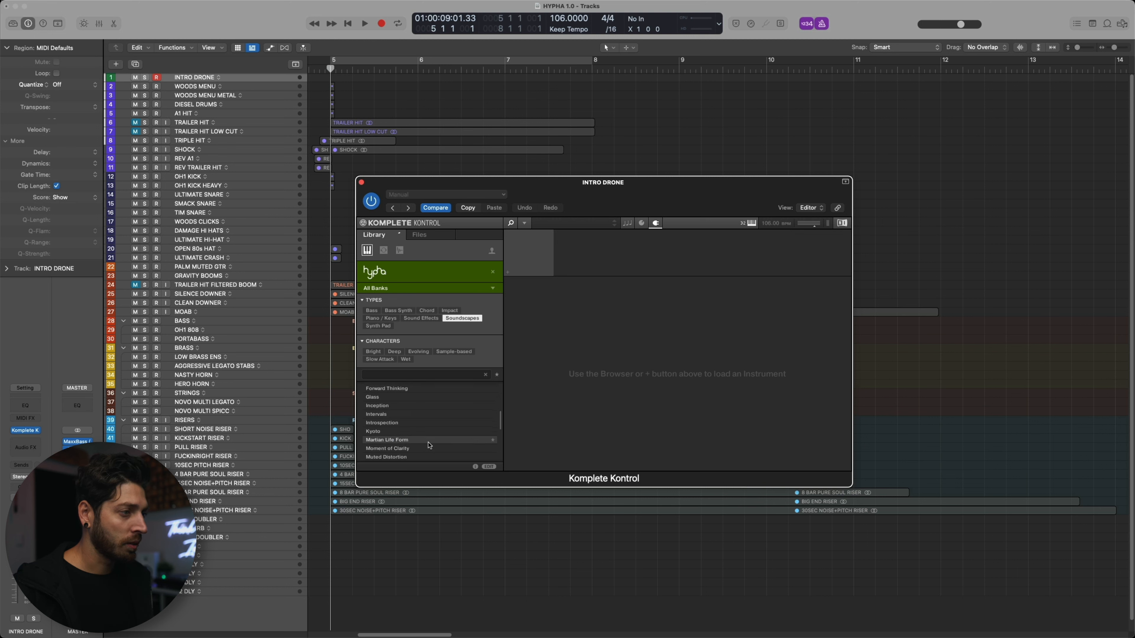
click(402, 422)
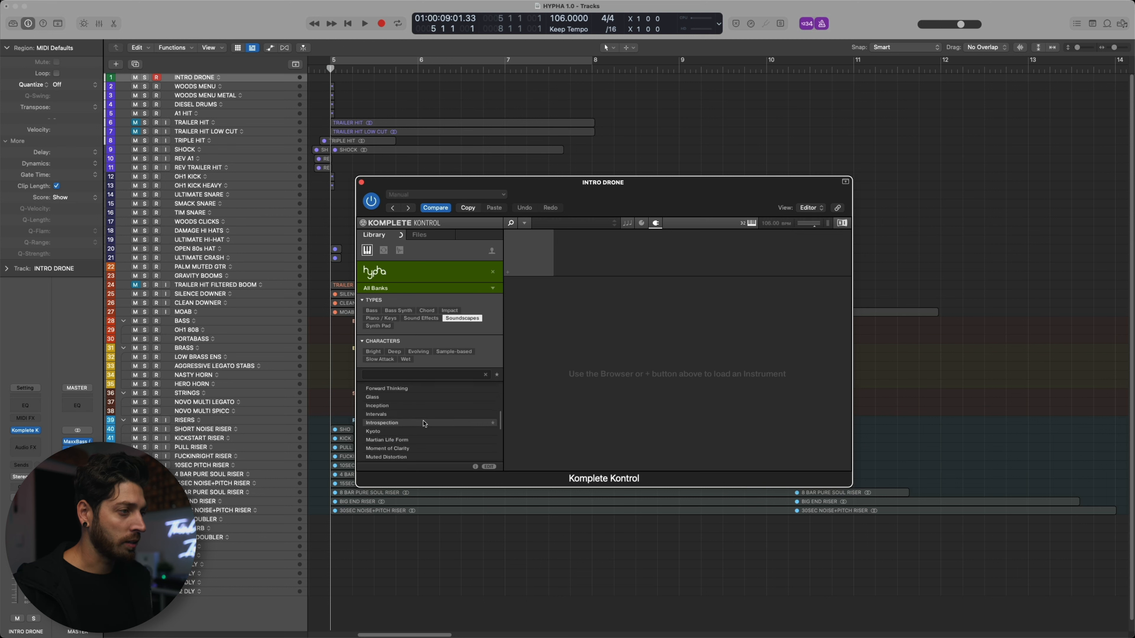
click(407, 432)
scroll(424, 437, down, 1)
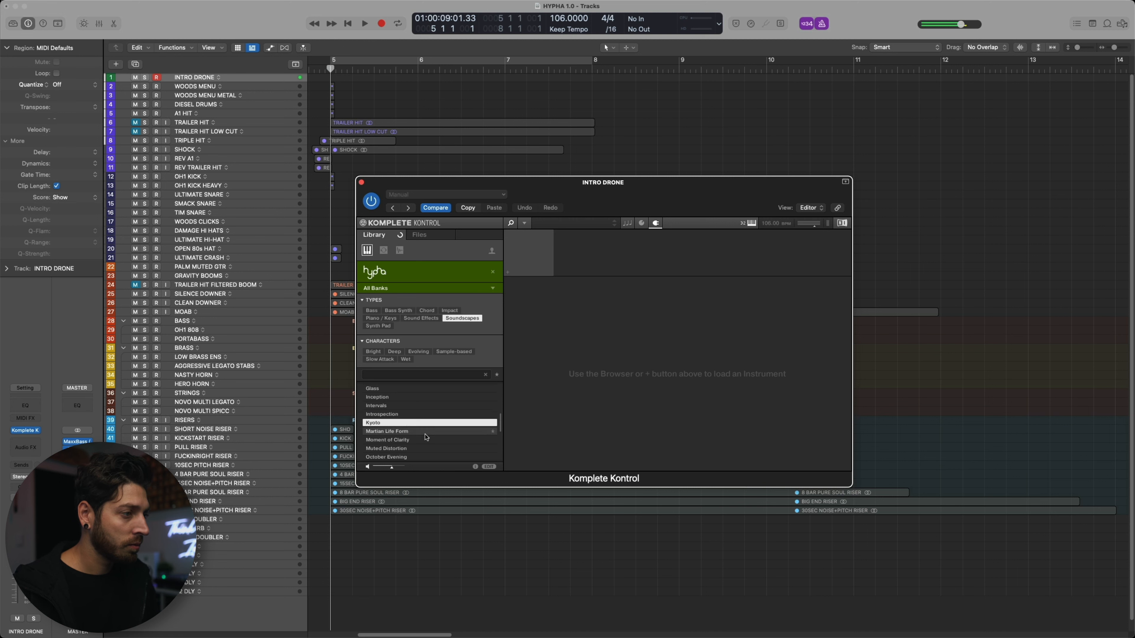
click(425, 434)
key(Down)
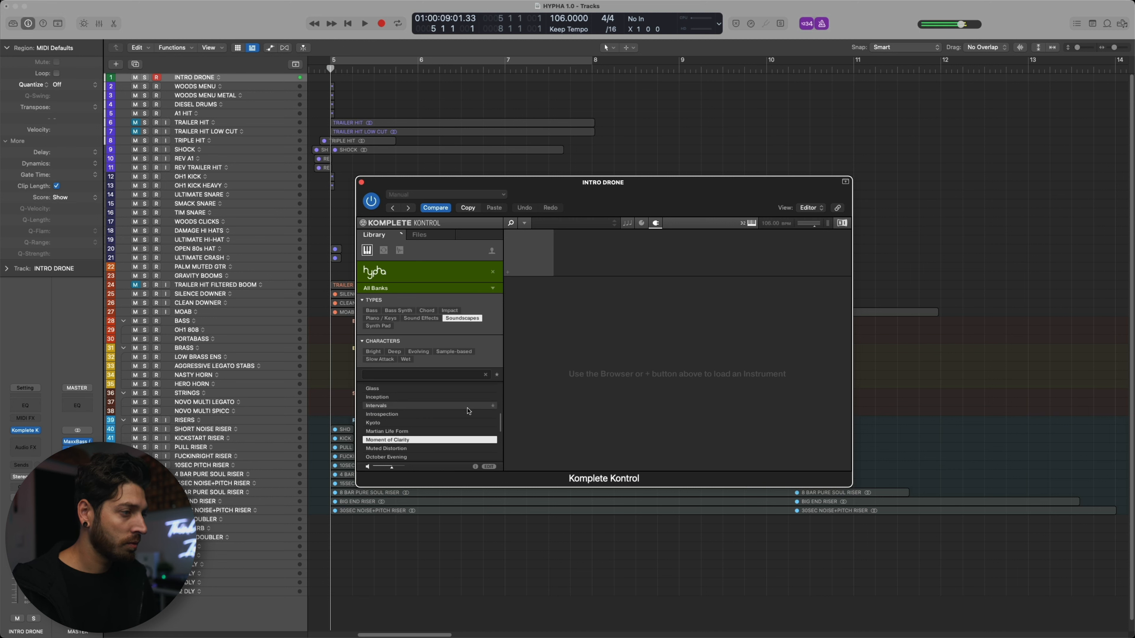
key(Down)
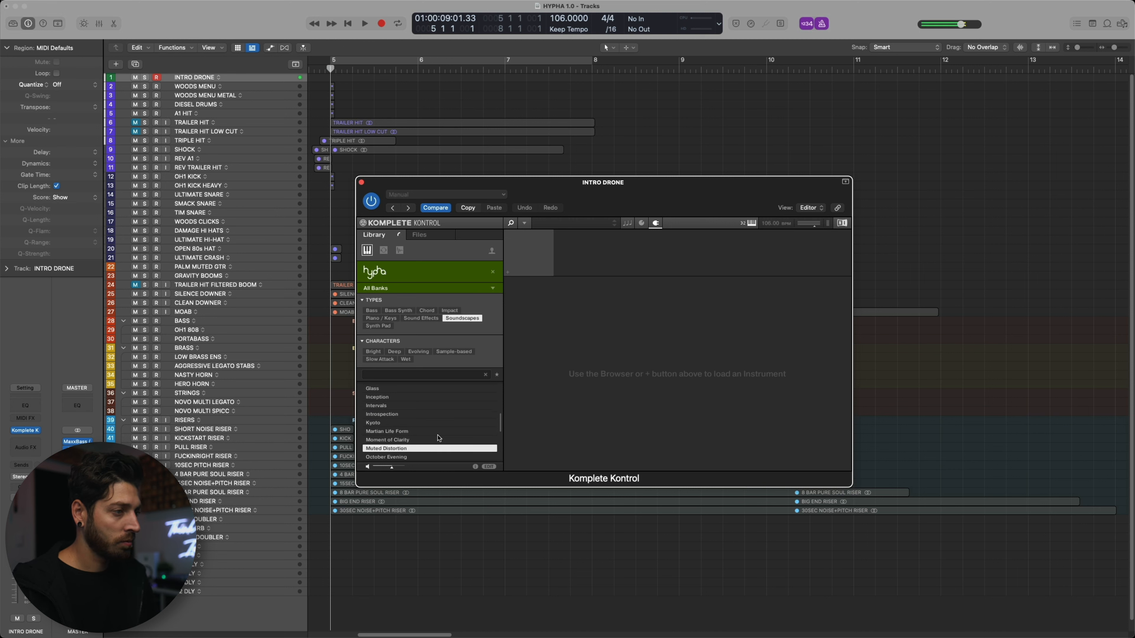
scroll(463, 436, down, 2)
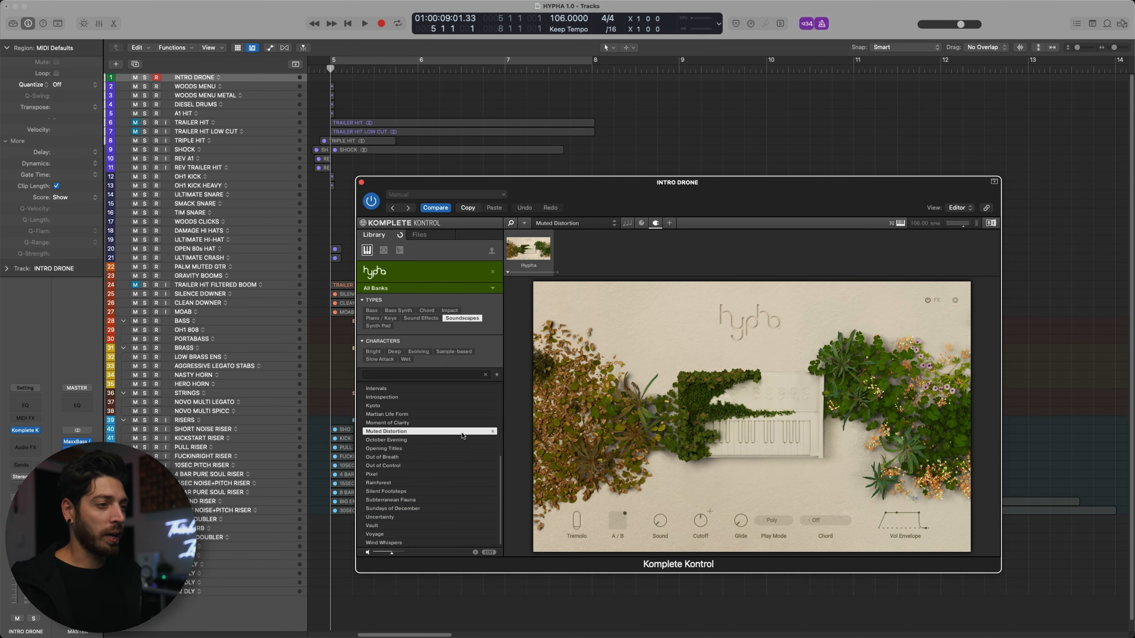
click(654, 226)
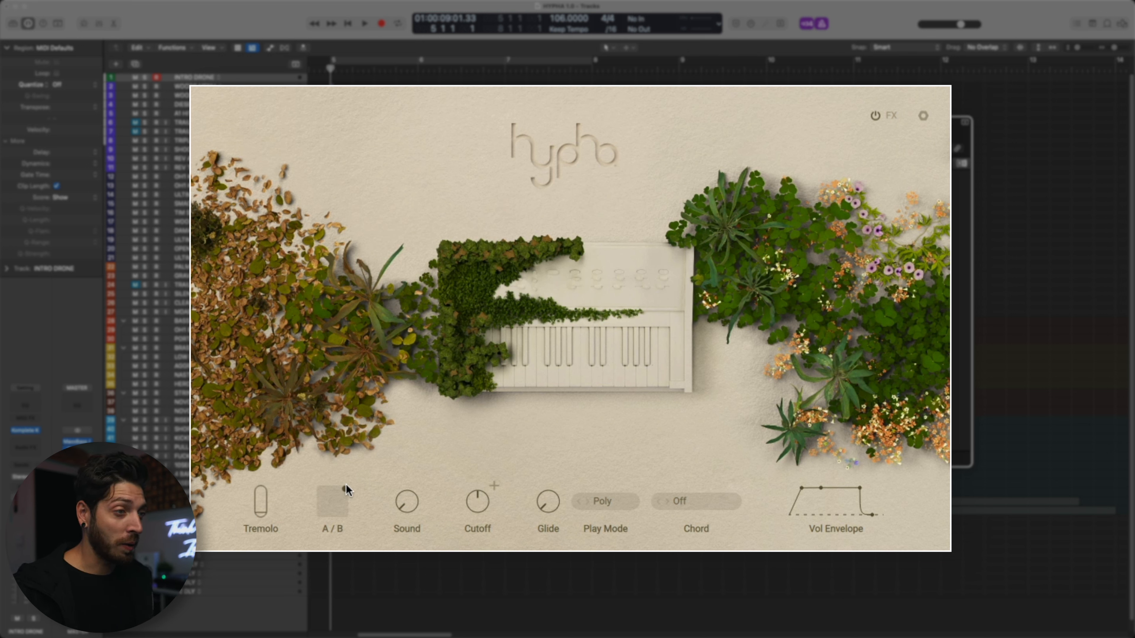
Step: Try out Hypha's A/B pad and Sound knob, and inspect the filter options behind Cutoff
drag(342, 490, 371, 472)
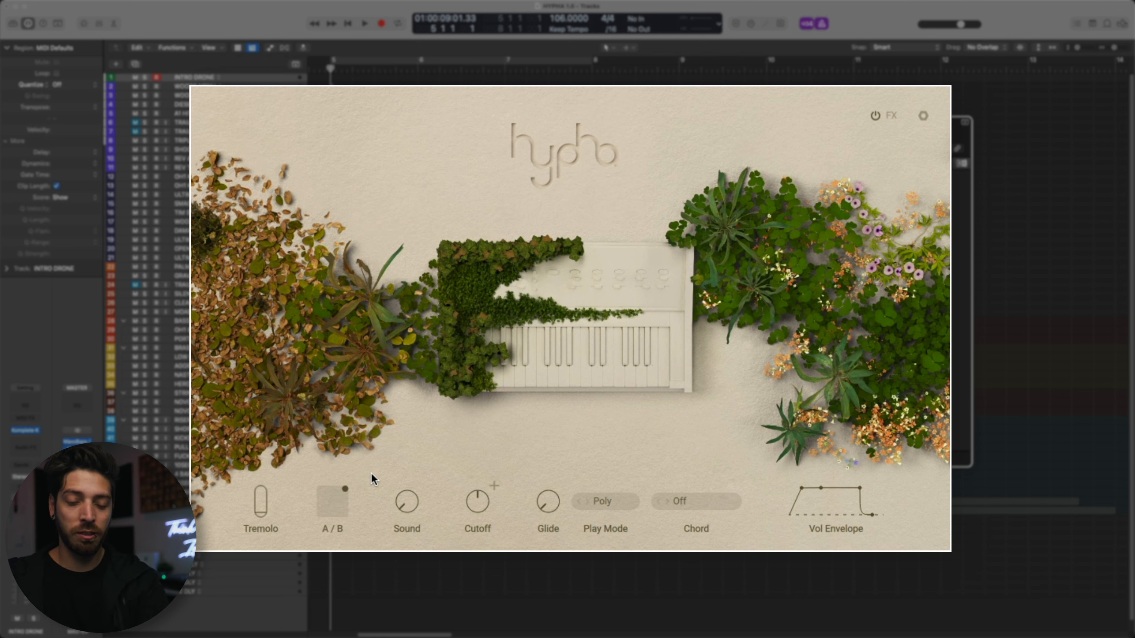
drag(345, 490, 353, 460)
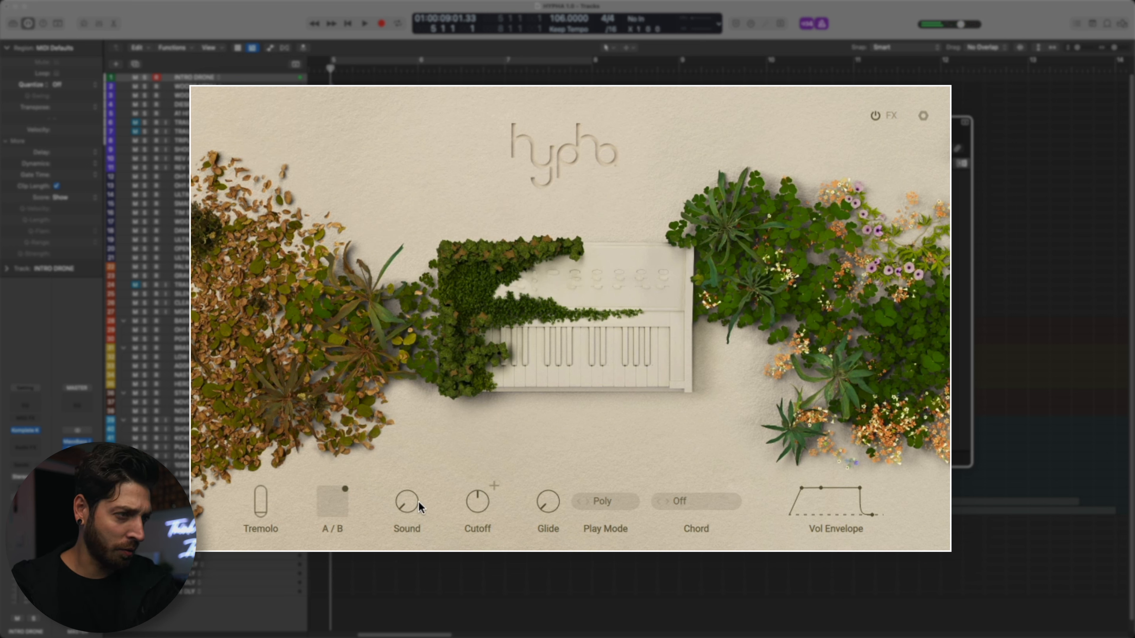
mouse_move(412, 513)
mouse_down()
mouse_move(403, 446)
mouse_move(400, 514)
mouse_up()
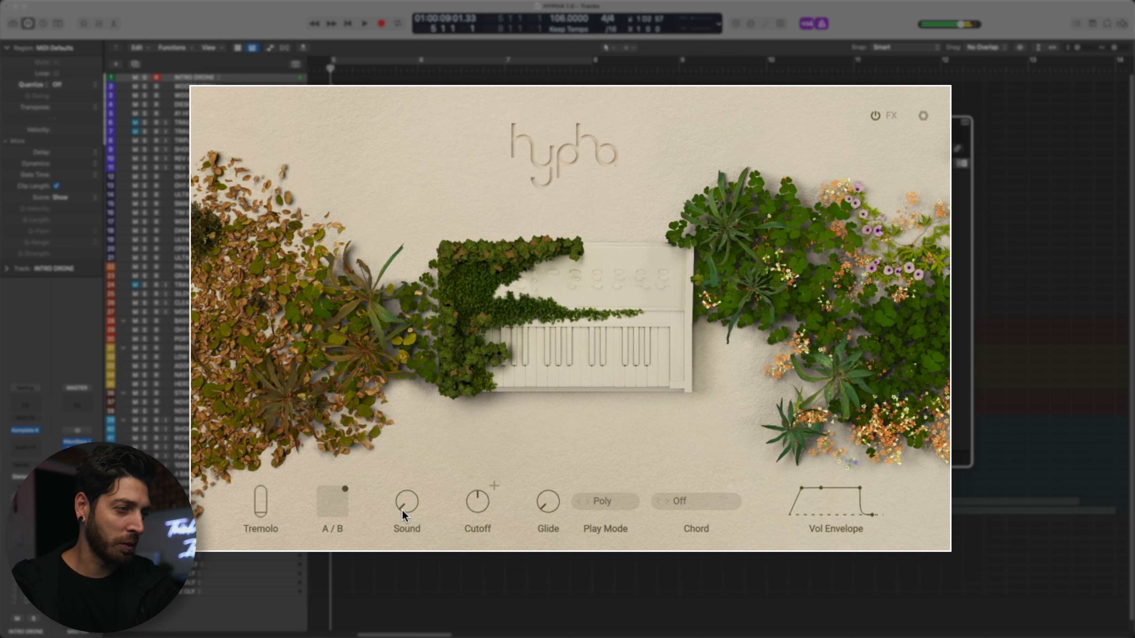
click(492, 488)
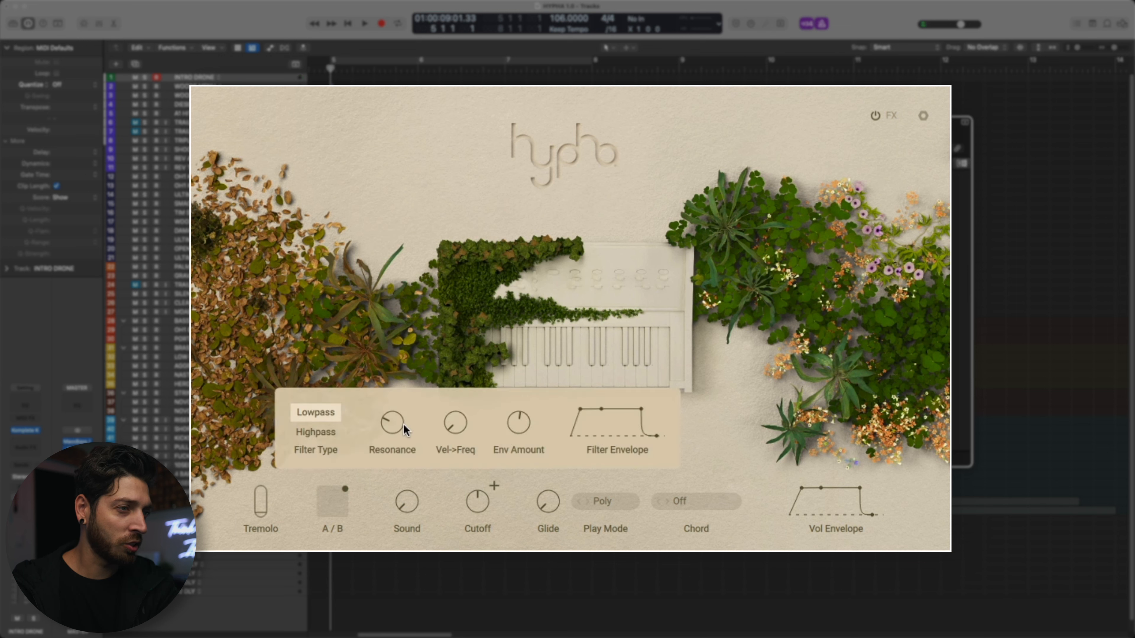
click(491, 485)
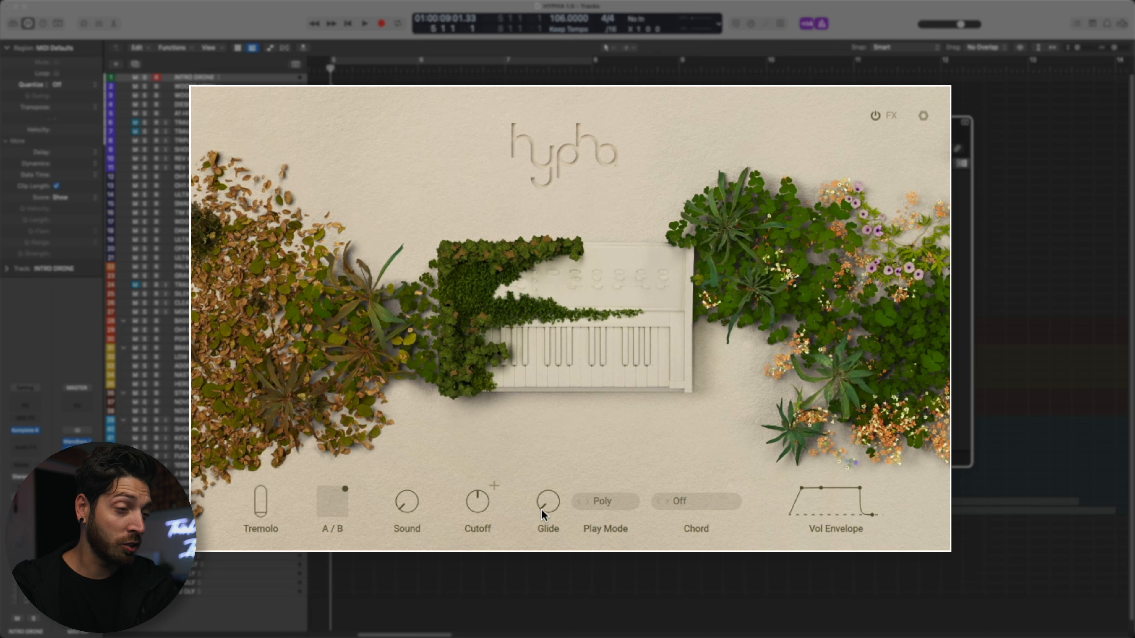
Step: Review the Play Mode and Chord choices and the Vol Envelope of the Hypha instrument
click(610, 507)
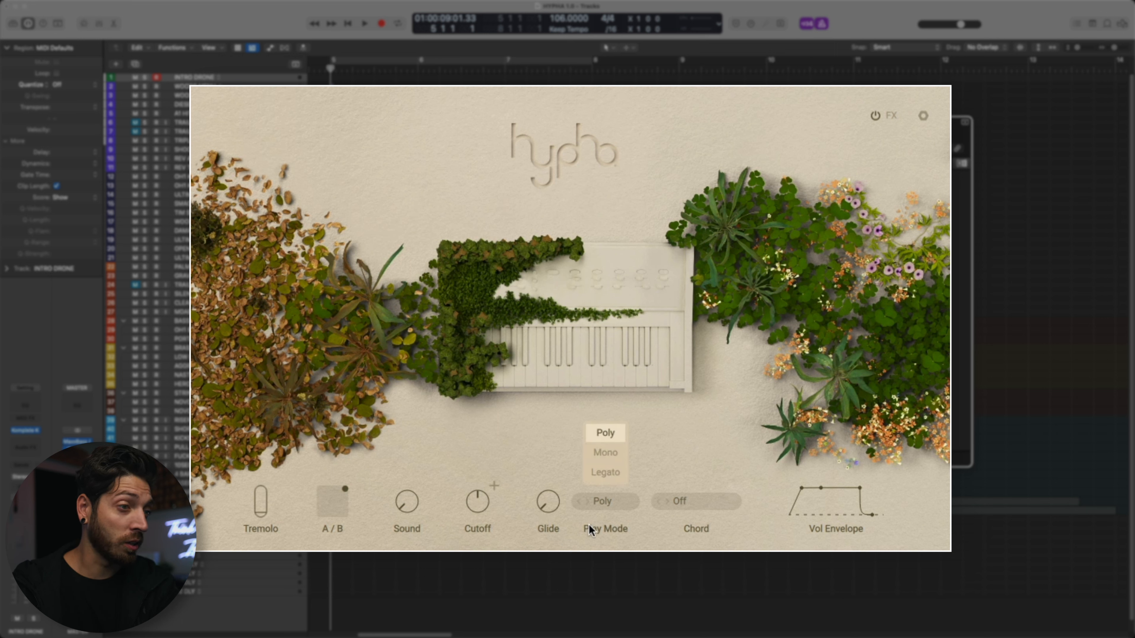
click(594, 539)
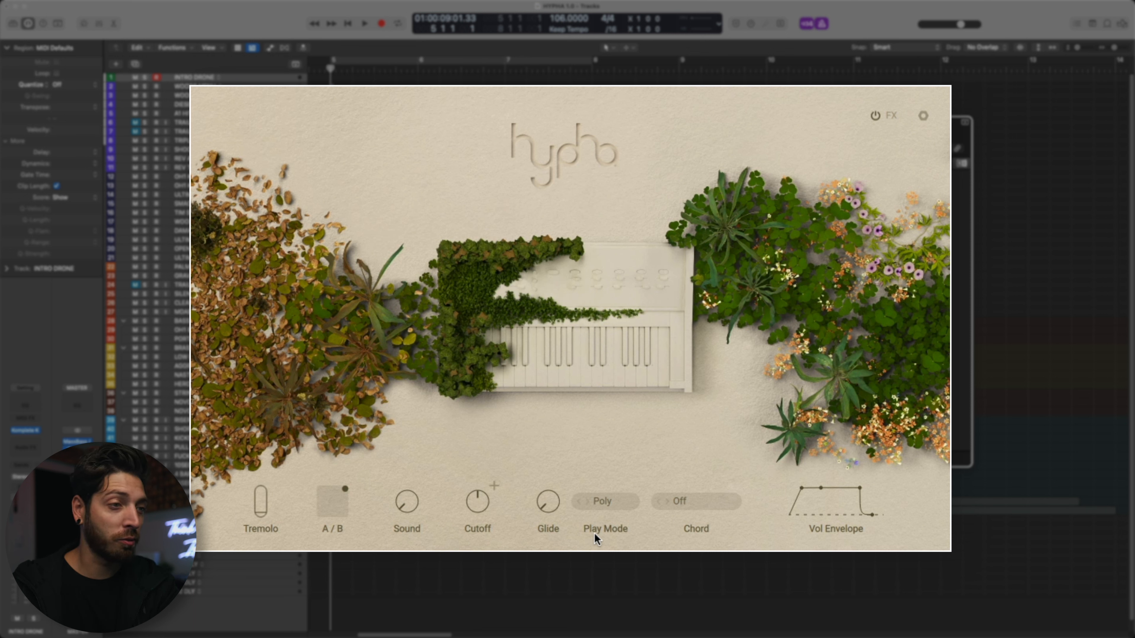
click(692, 501)
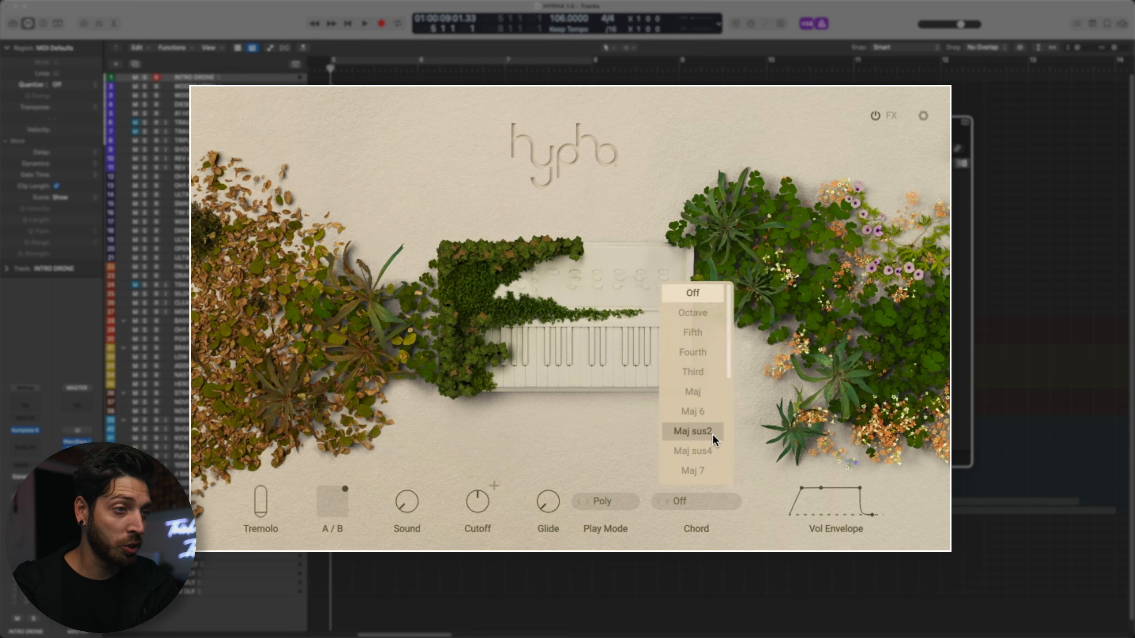
click(675, 540)
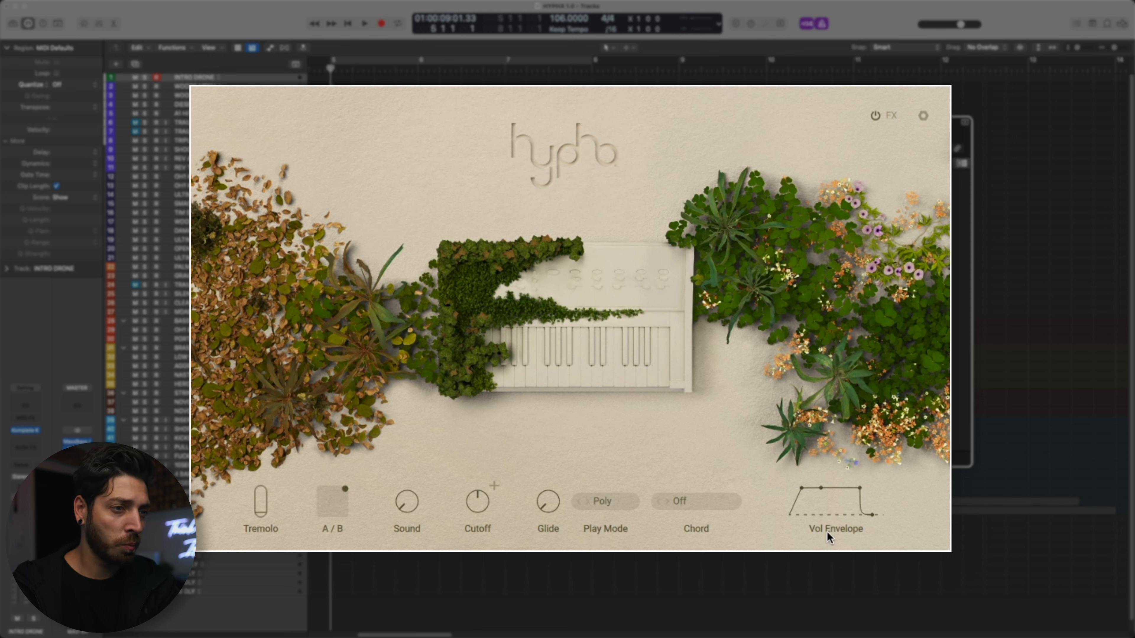
drag(795, 494, 796, 482)
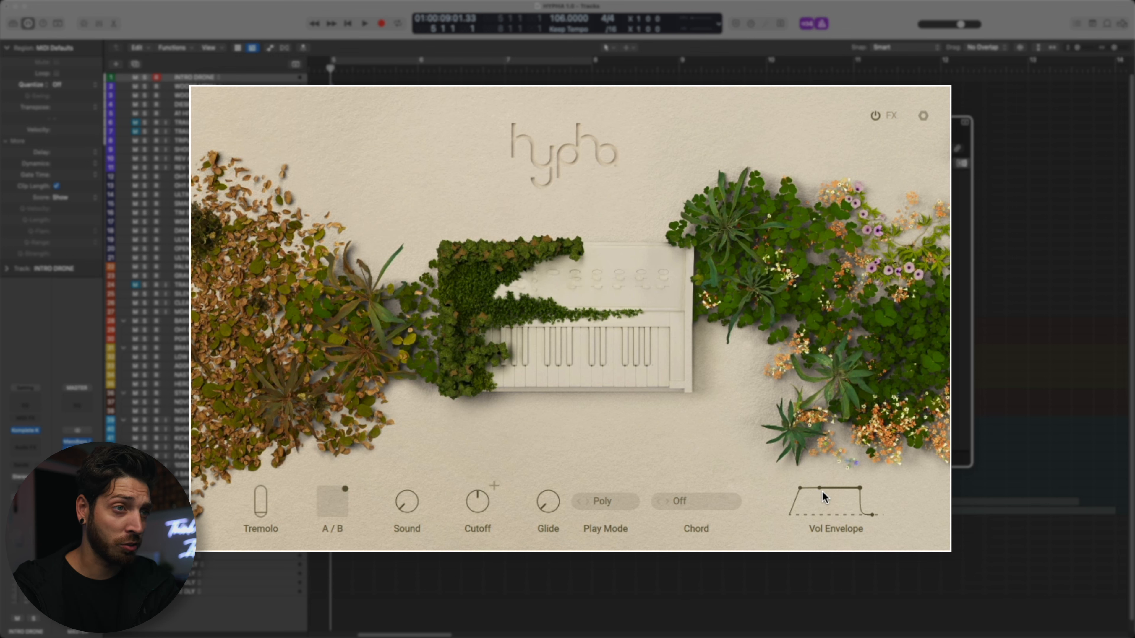
Step: Examine Hypha's effects page and its settings for range, tuning, transpose, velocity and randomization
click(887, 116)
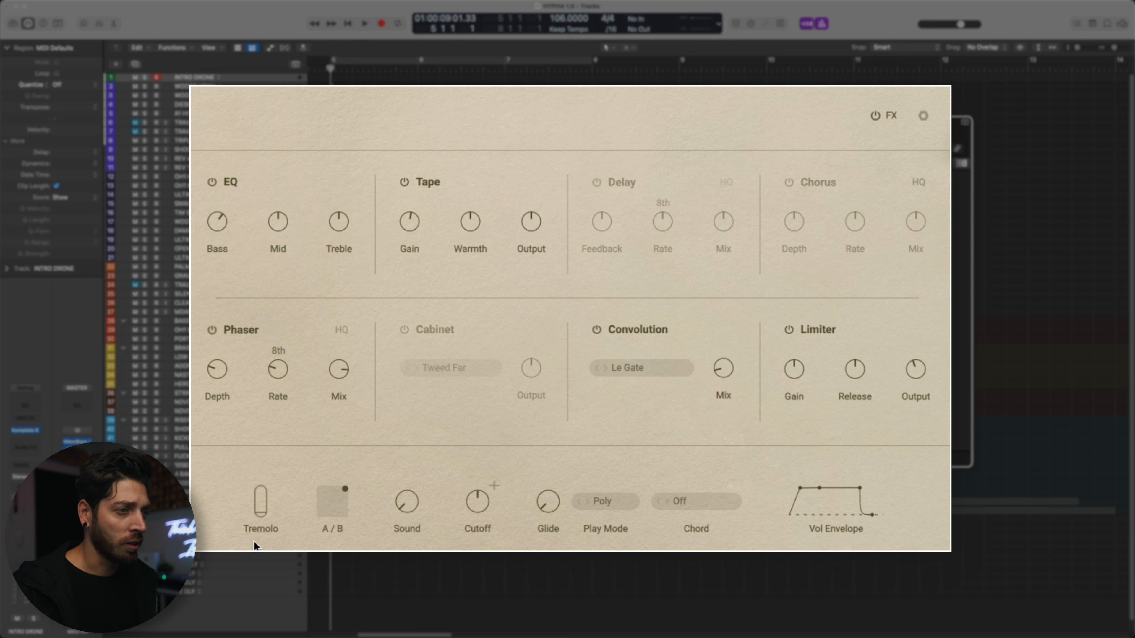
click(919, 118)
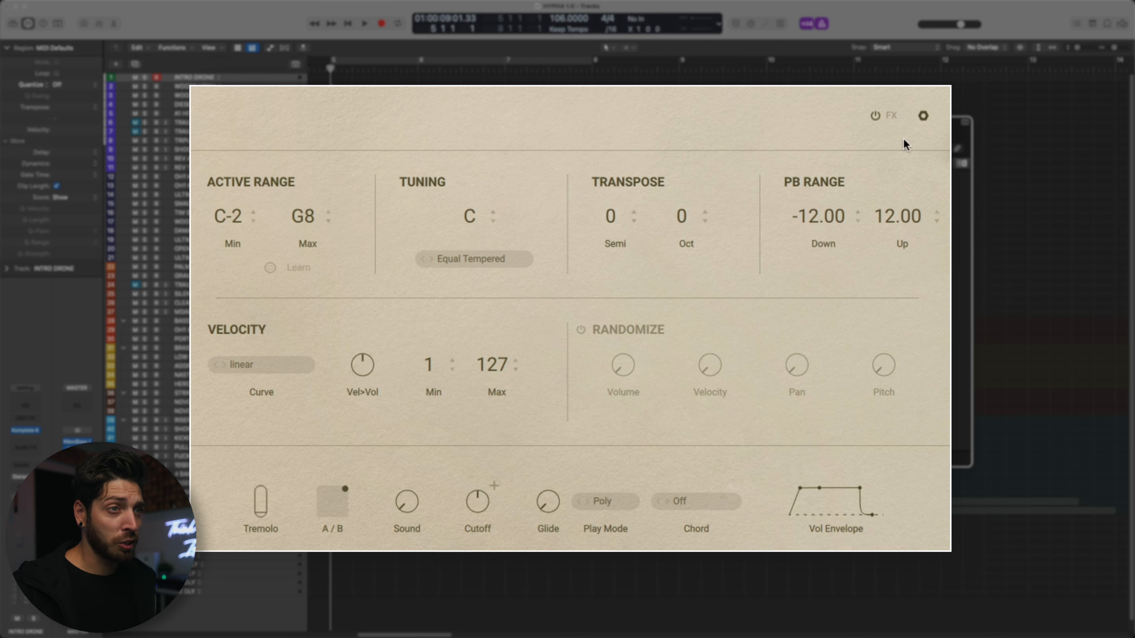
click(922, 116)
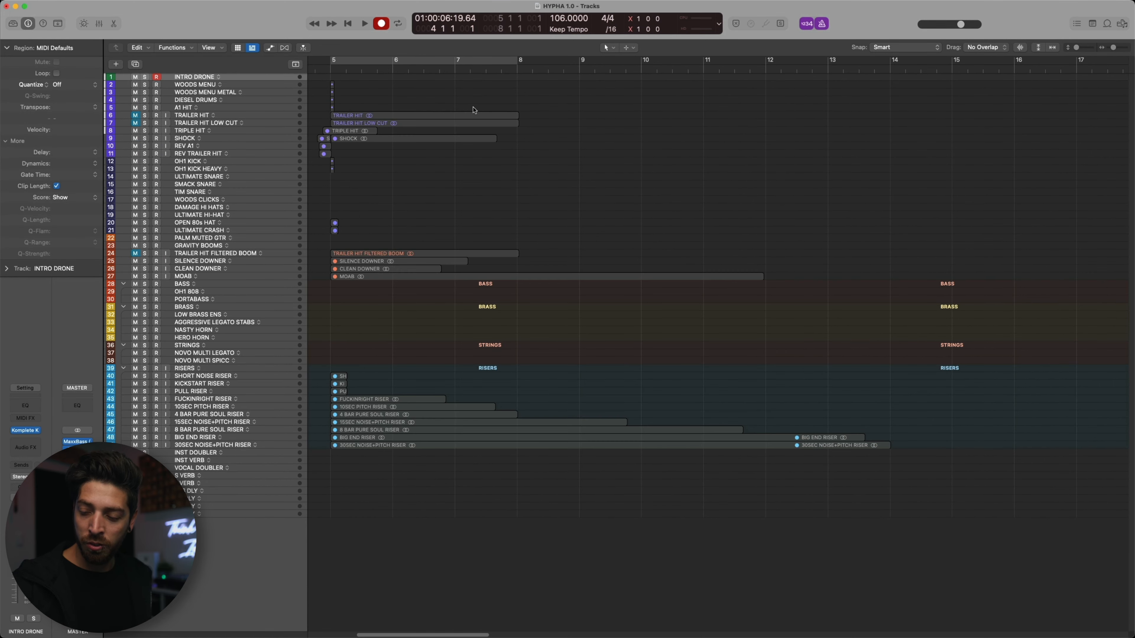
Step: Record a sustained drone part on the INTRO DRONE track from bar 5 to about bar 12
key(space)
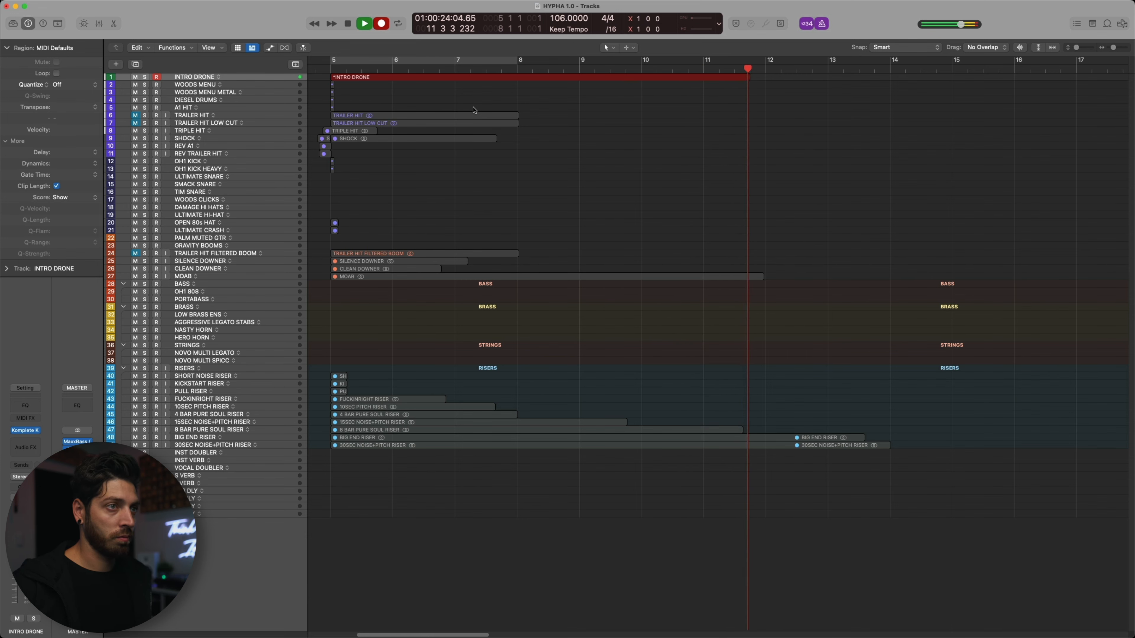
key(space)
scroll(474, 109, up, 5)
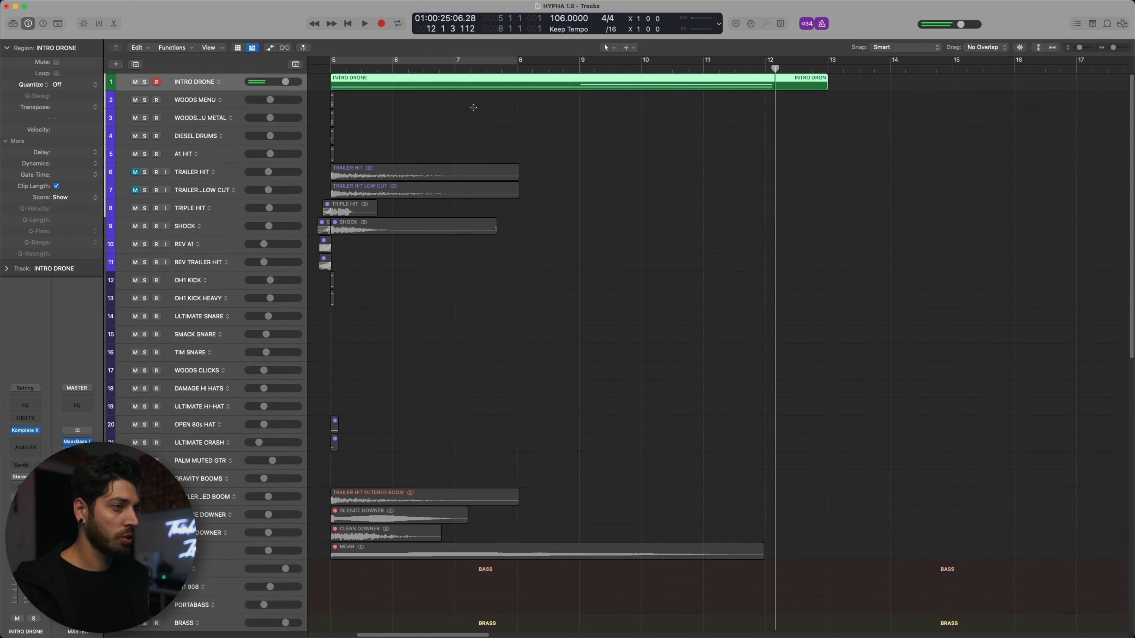
Step: Set the velocity of all recorded INTRO DRONE notes to 127 in the Piano Roll and close the editor
key(p)
key(super+a)
drag(188, 538, 219, 539)
click(470, 516)
click(482, 442)
click(528, 143)
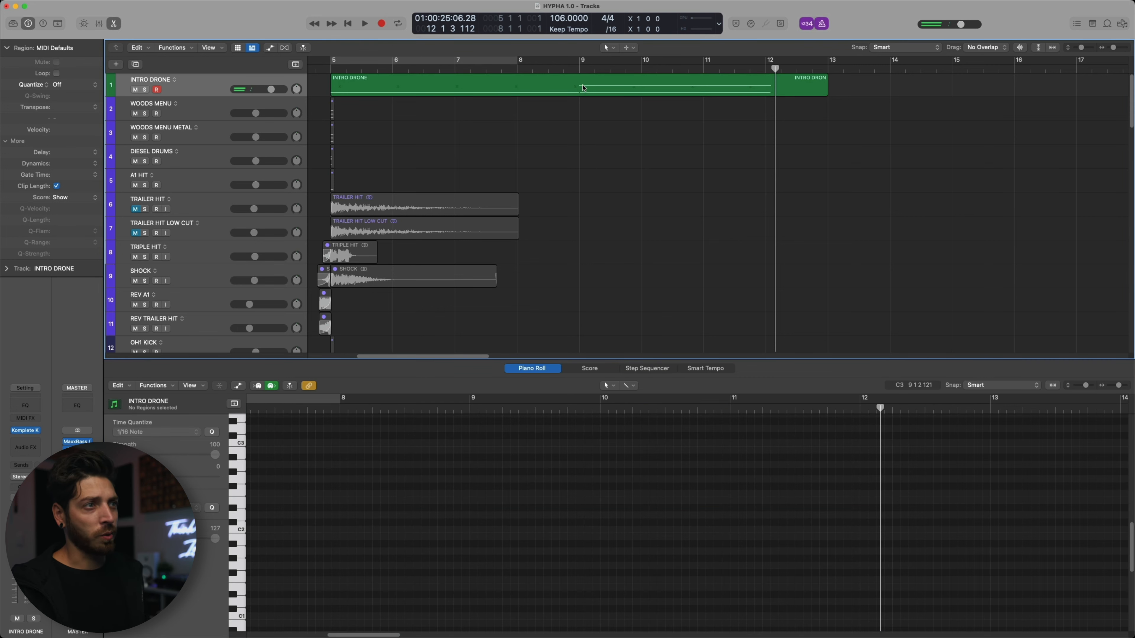
key(p)
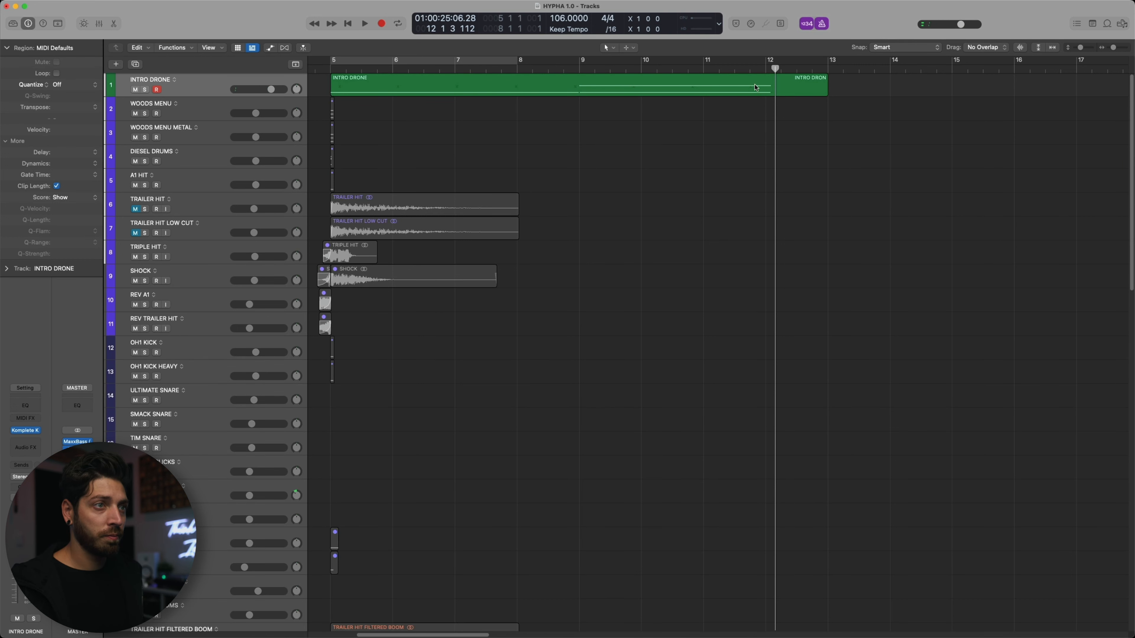
Step: Trim the INTRO DRONE region to bar 12 and repeat its section from bar 9 until bar 18
drag(826, 91, 767, 91)
click(552, 175)
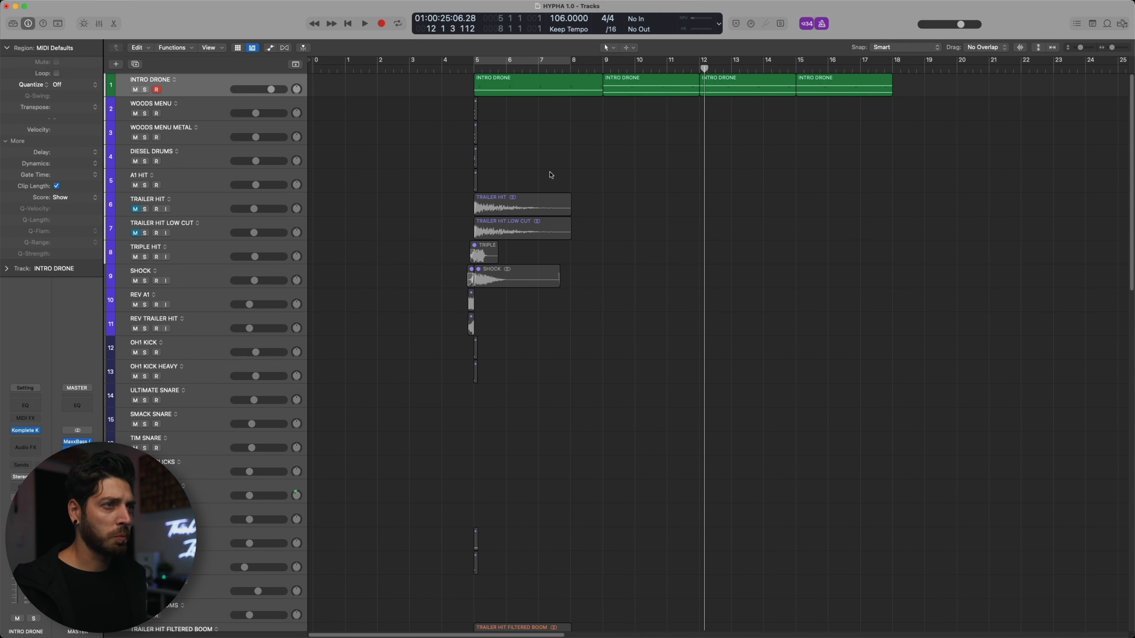
key(Return)
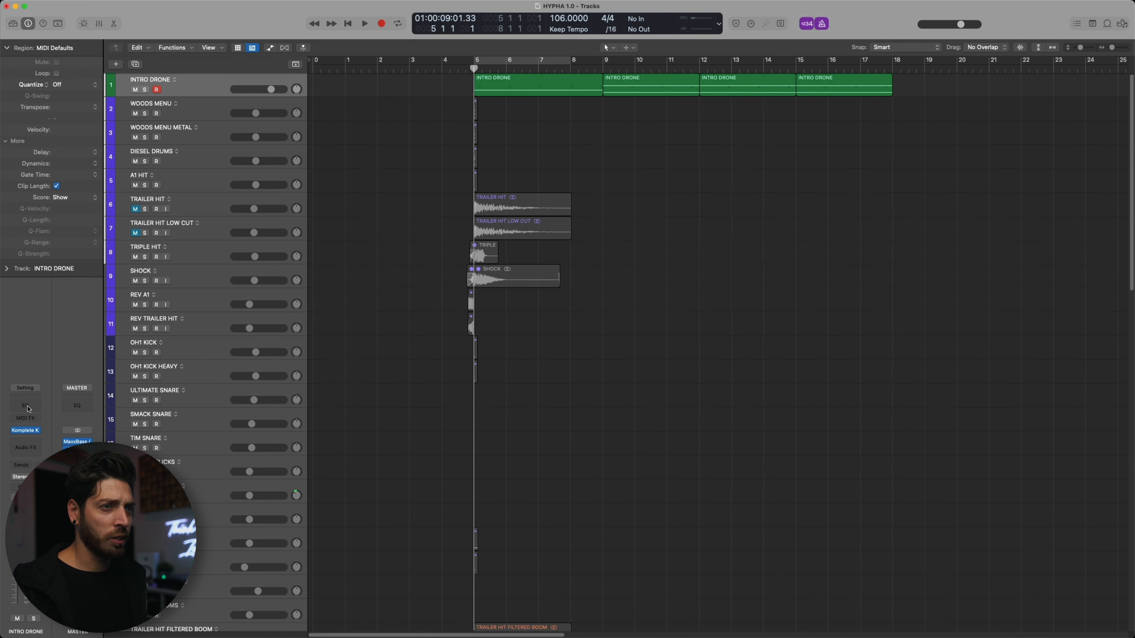
Step: Add a Channel EQ to INTRO DRONE and automate its High Cut Frequency from 252 Hz at bar 5 to 20000 Hz at bar 9
click(27, 408)
key(a)
drag(471, 90, 473, 103)
Step: Play back the filter sweep from bar 5, close the EQ and automation views, and return the playhead to bar 5
key(space)
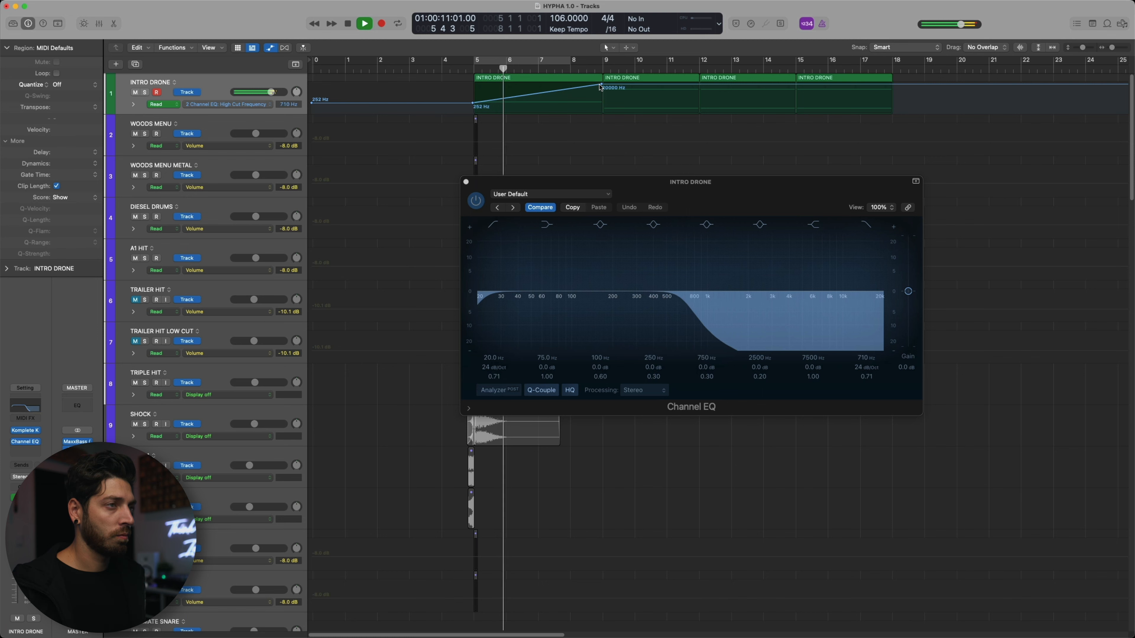
key(space)
click(465, 181)
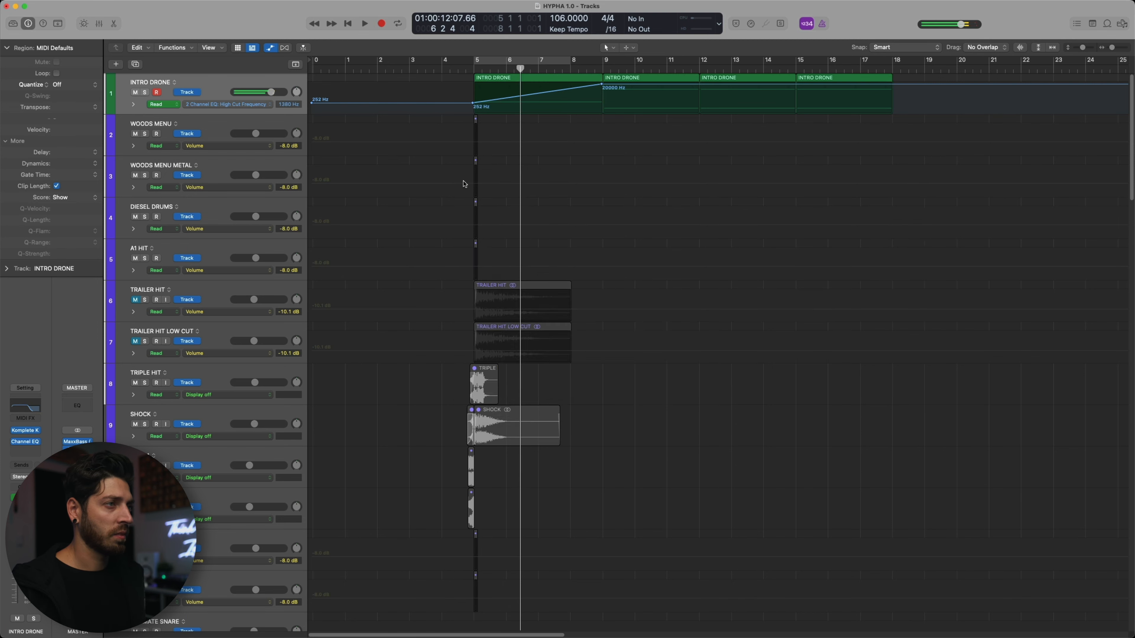
key(a)
click(473, 70)
key(comma)
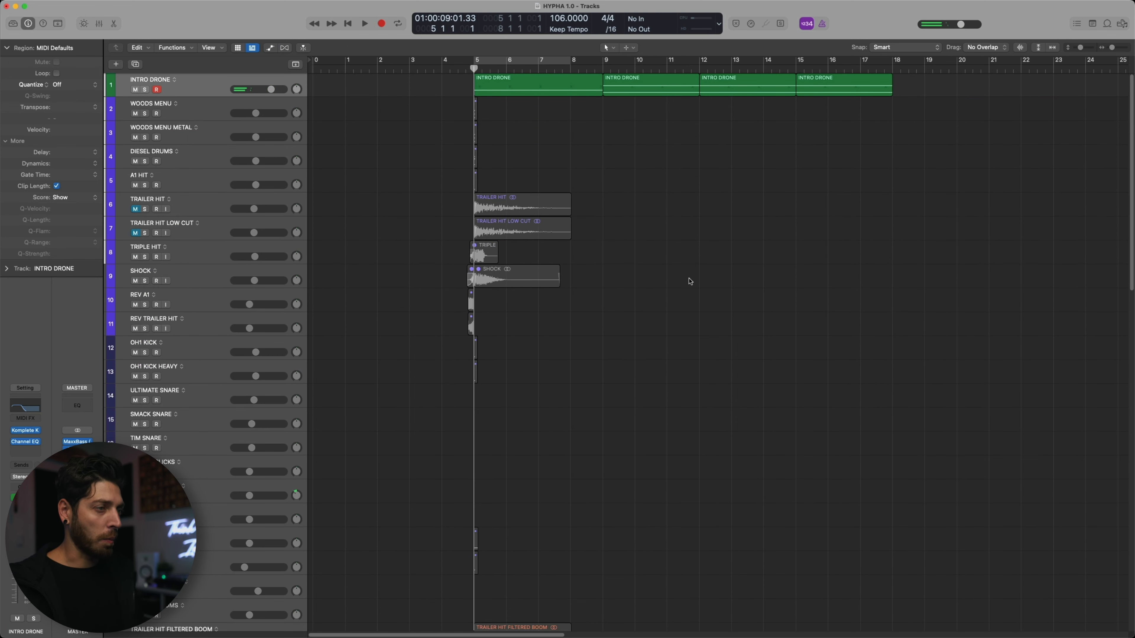
Step: Copy the TRAILER HIT FILTERED BOOM region from bar 5 to bar 9 on the same track
key(super+Right)
key(super+Right)
scroll(702, 277, down, 8)
click(558, 388)
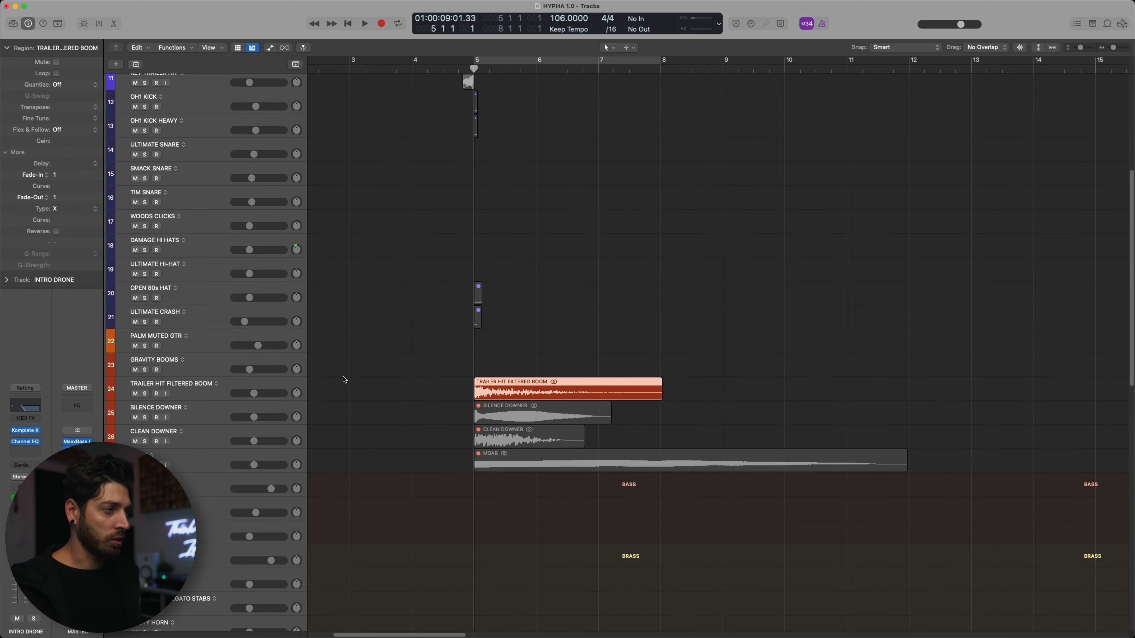
key(super+Left)
key(super+Left)
key(super+Up)
key(super+Left)
key(super+Up)
scroll(558, 375, up, 3)
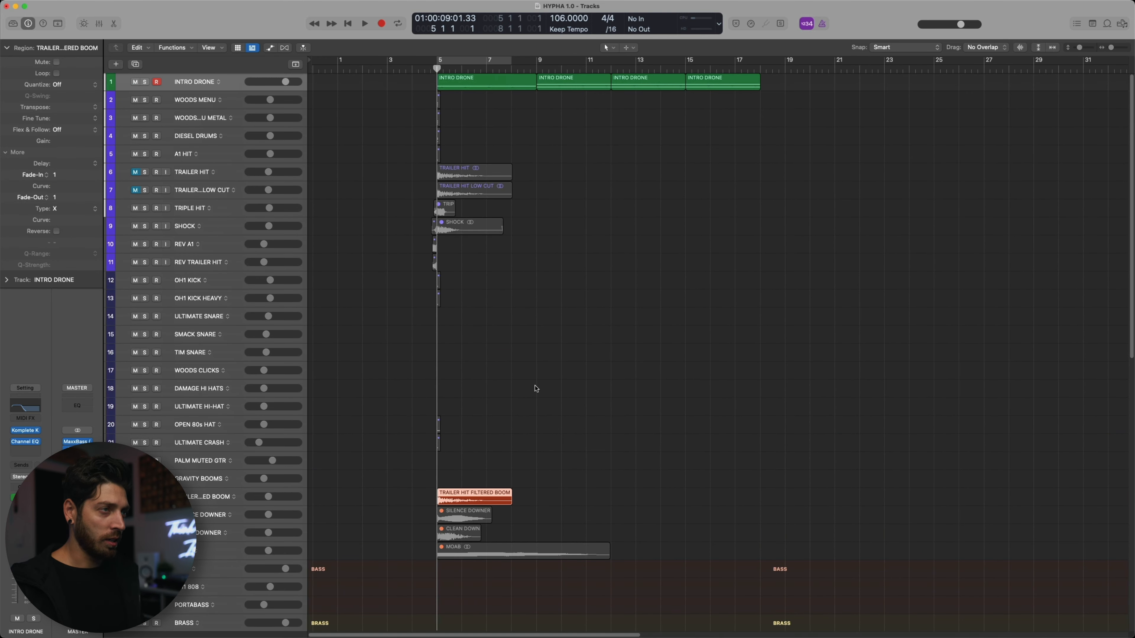
drag(477, 496, 577, 496)
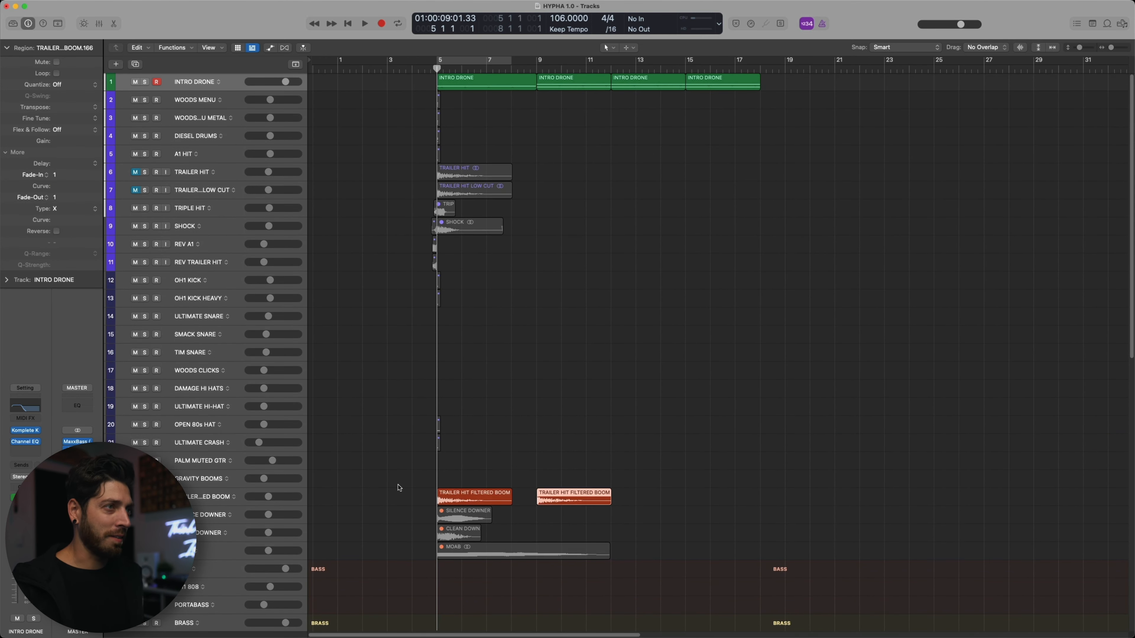
Step: Duplicate the filtered boom track, place a reversed, shortened boom ending at bar 9 on it, and play back the section
click(203, 499)
key(super+d)
drag(469, 499, 535, 518)
key(ctrl+shift+r)
drag(467, 519, 552, 510)
drag(530, 510, 538, 510)
click(560, 484)
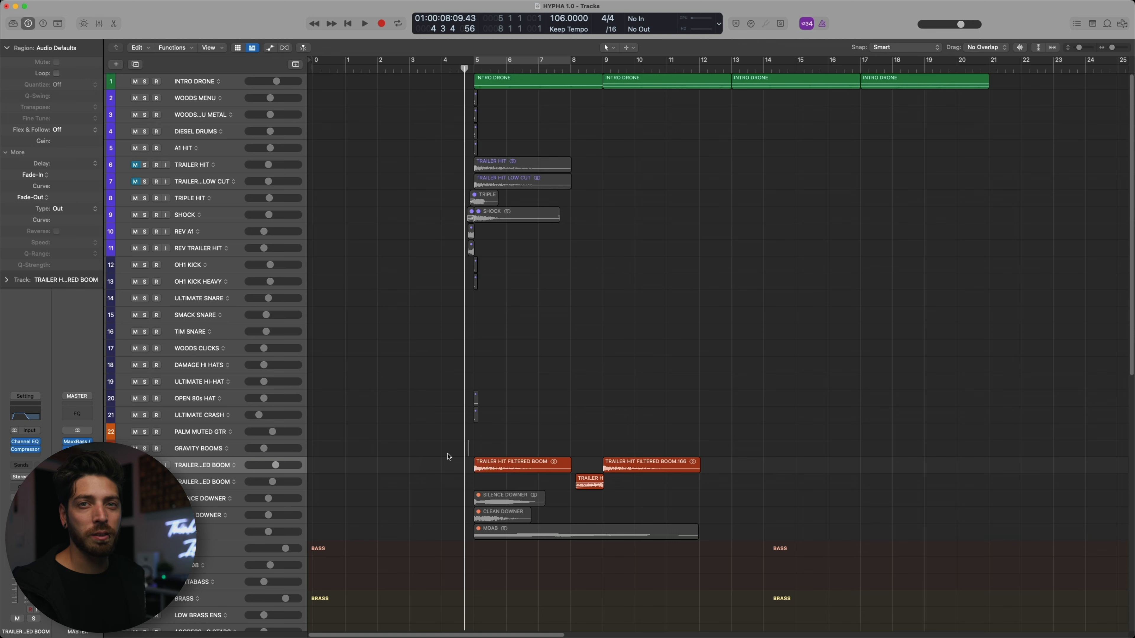
key(space)
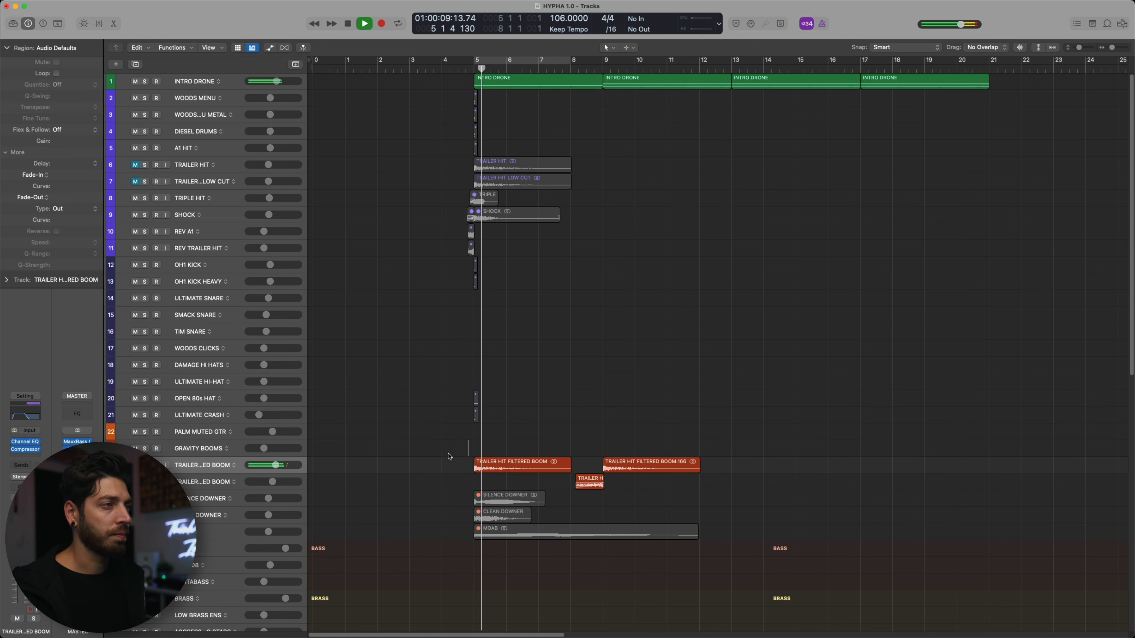
mouse_move(270, 484)
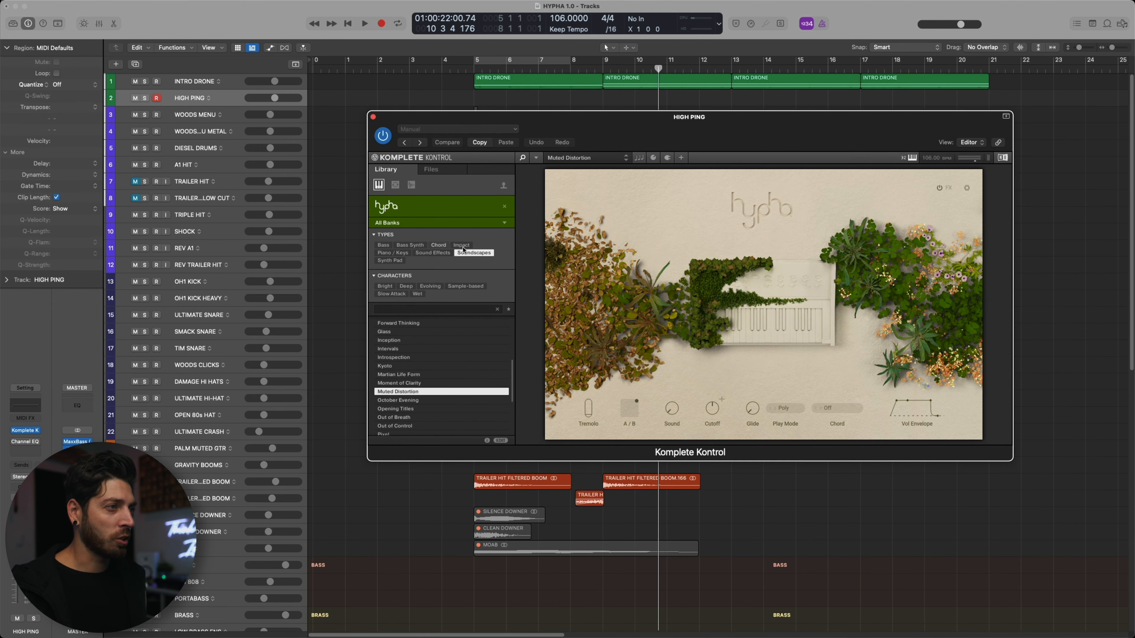
Step: Filter the Hypha presets for HIGH PING by Piano / Keys and audition them from Dull Glass through Grains
click(393, 253)
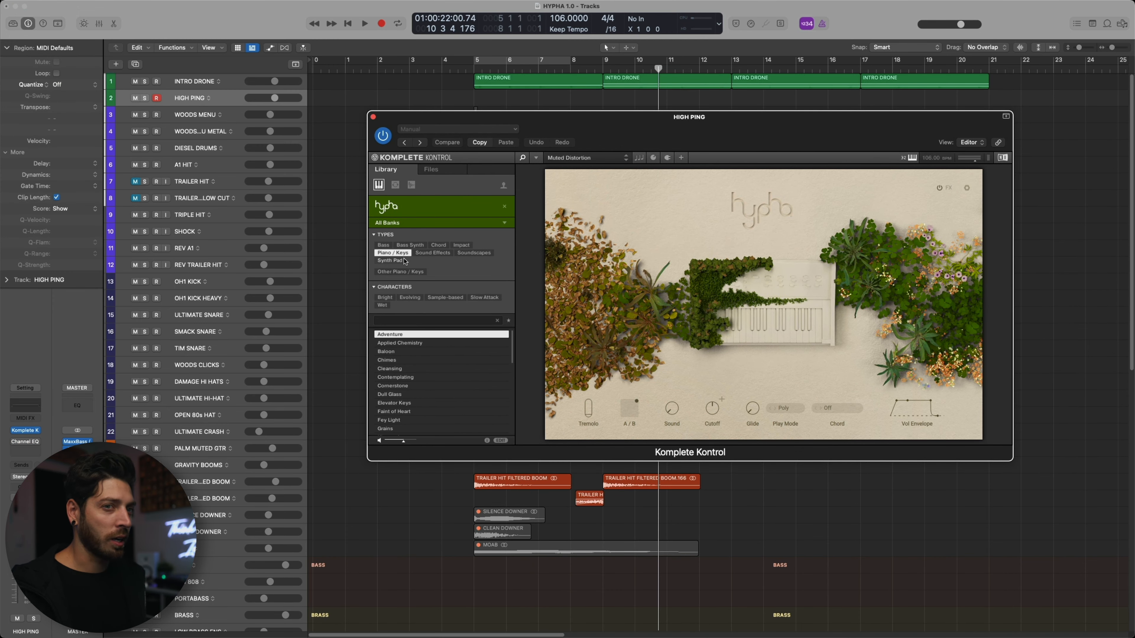
click(431, 396)
key(Down)
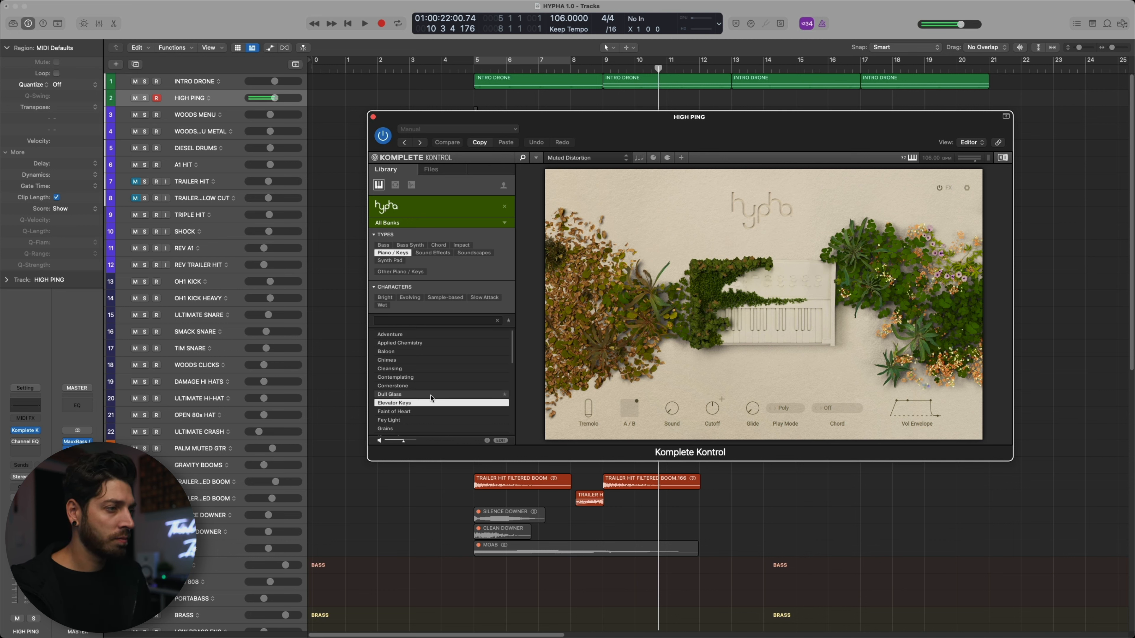
key(Down)
key(Down)
key(Down)
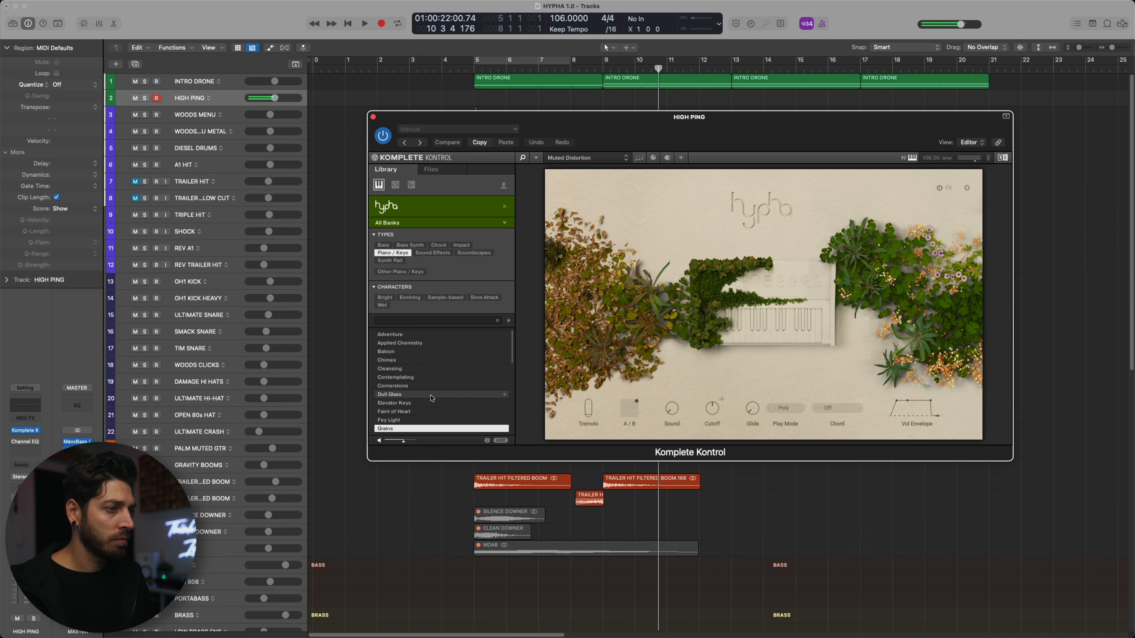
scroll(427, 420, down, 1)
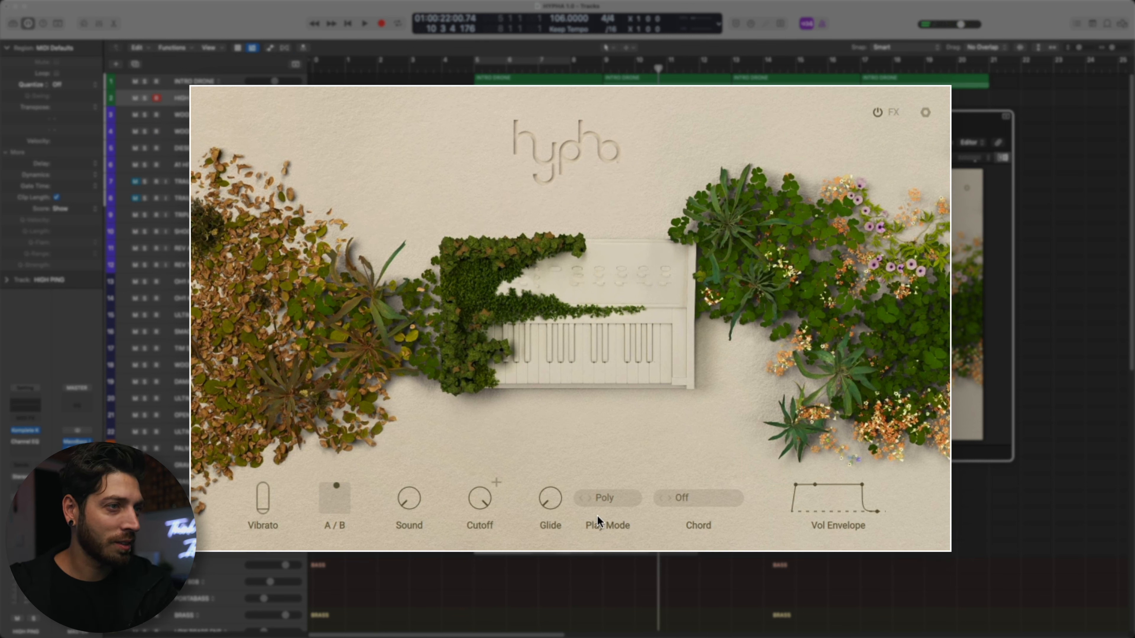
Step: Set Hypha's Chord mode to Octave and move the A/B control to its upper-left corner
click(688, 500)
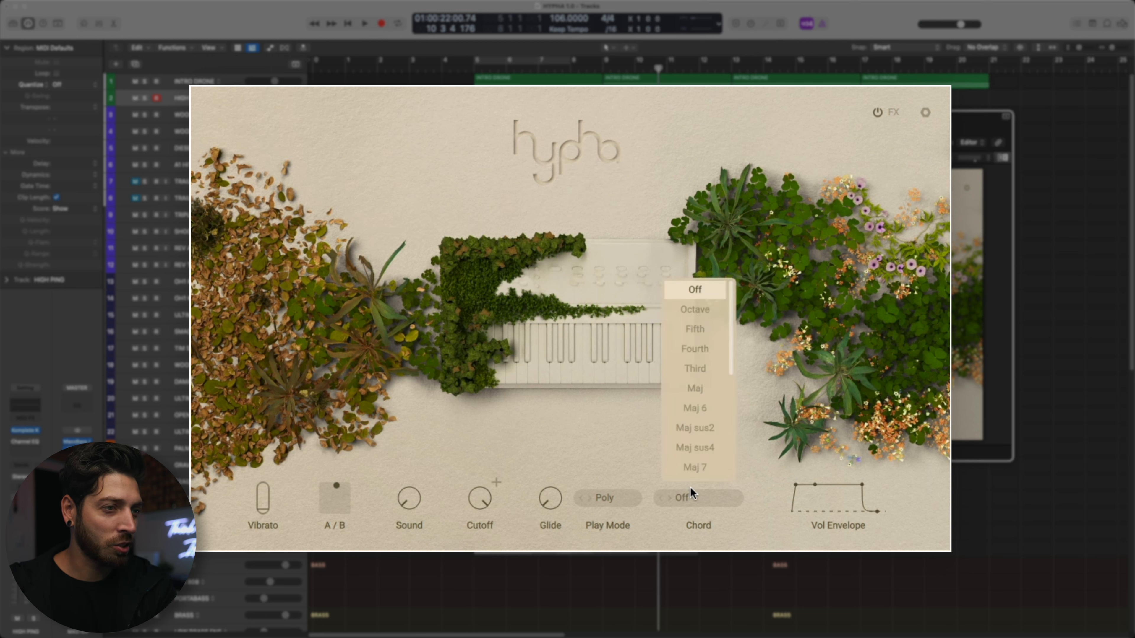
click(693, 309)
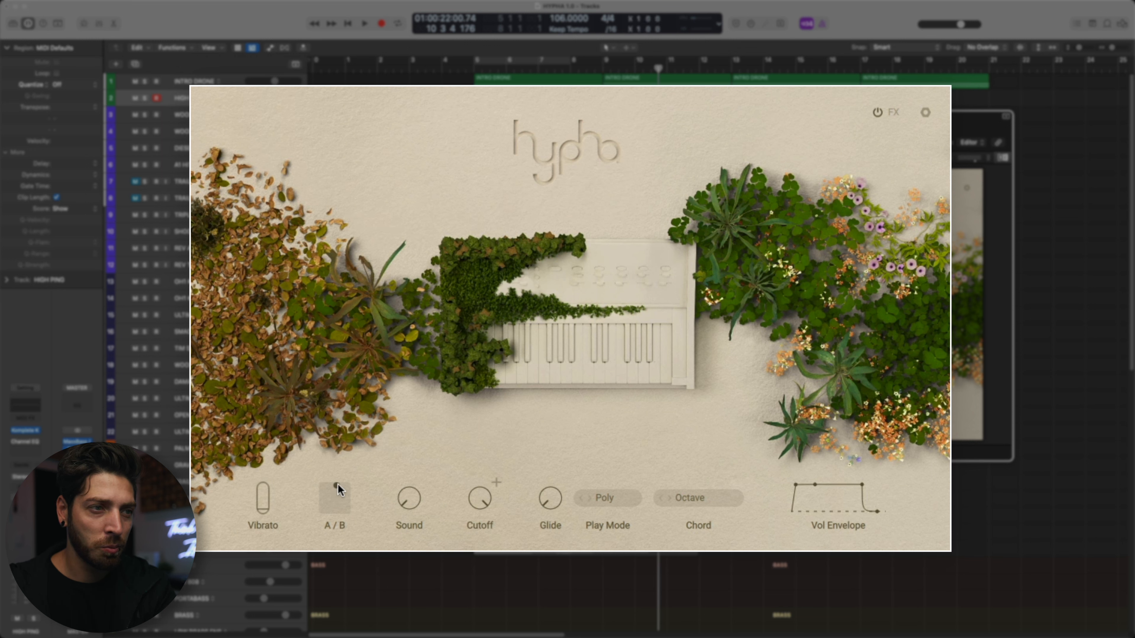
drag(339, 484, 295, 459)
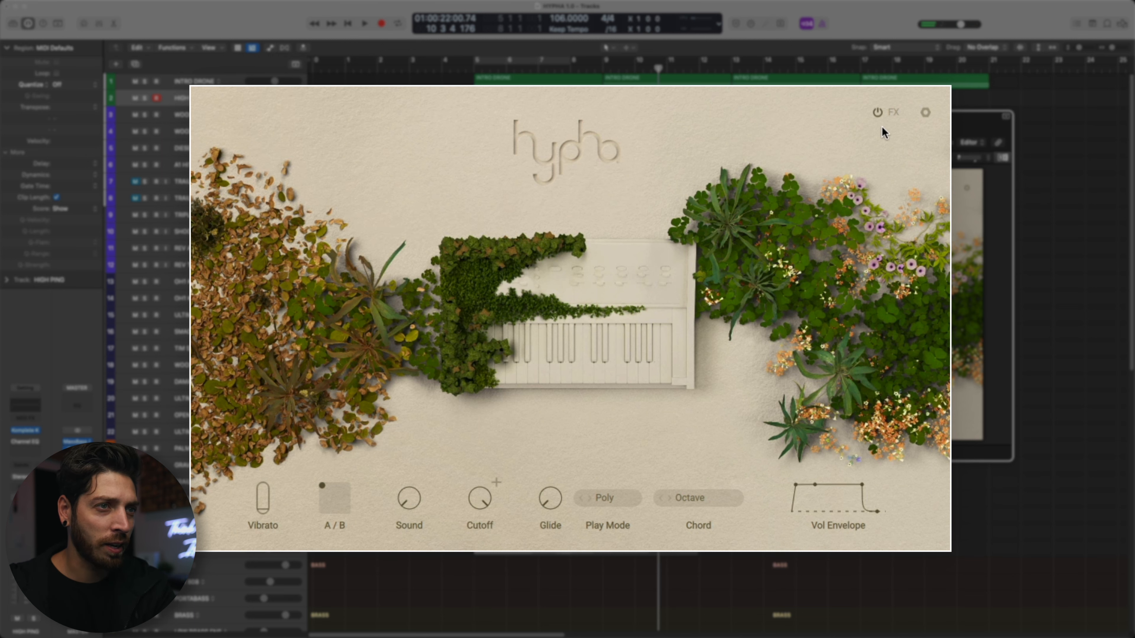
Step: In Hypha's effects, switch off the Delay and set the Convolution to Cathedral A with a higher mix
click(893, 112)
click(598, 179)
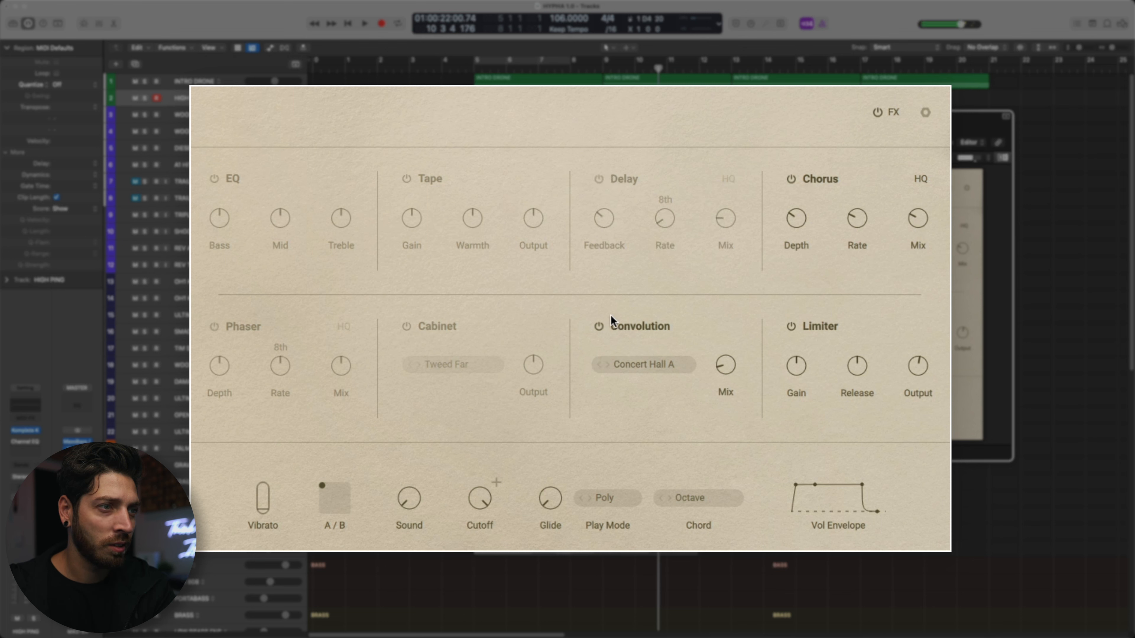
click(648, 365)
mouse_move(576, 118)
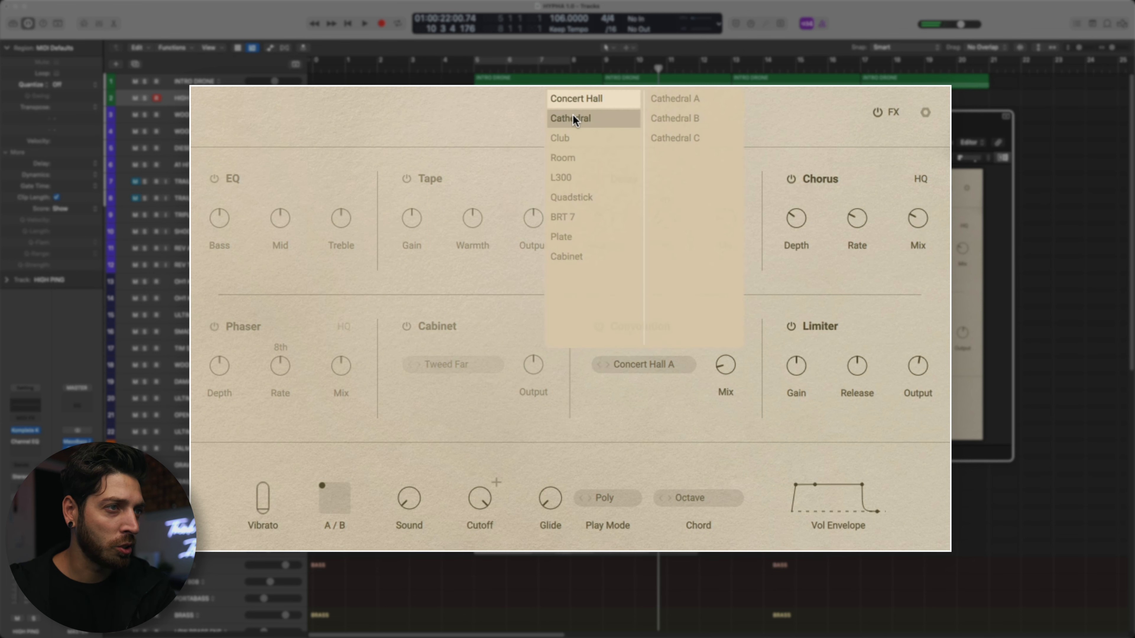
click(698, 98)
drag(716, 366, 740, 132)
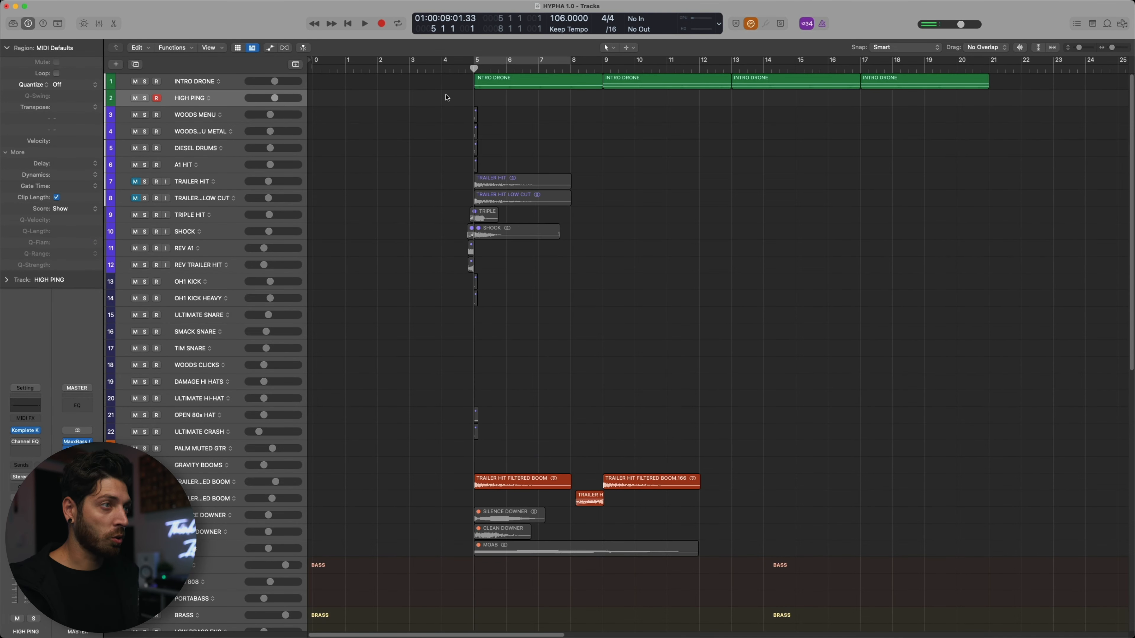
Step: Record a HIGH PING note at bar 5 and quantize the region to 1/16 notes
key(r)
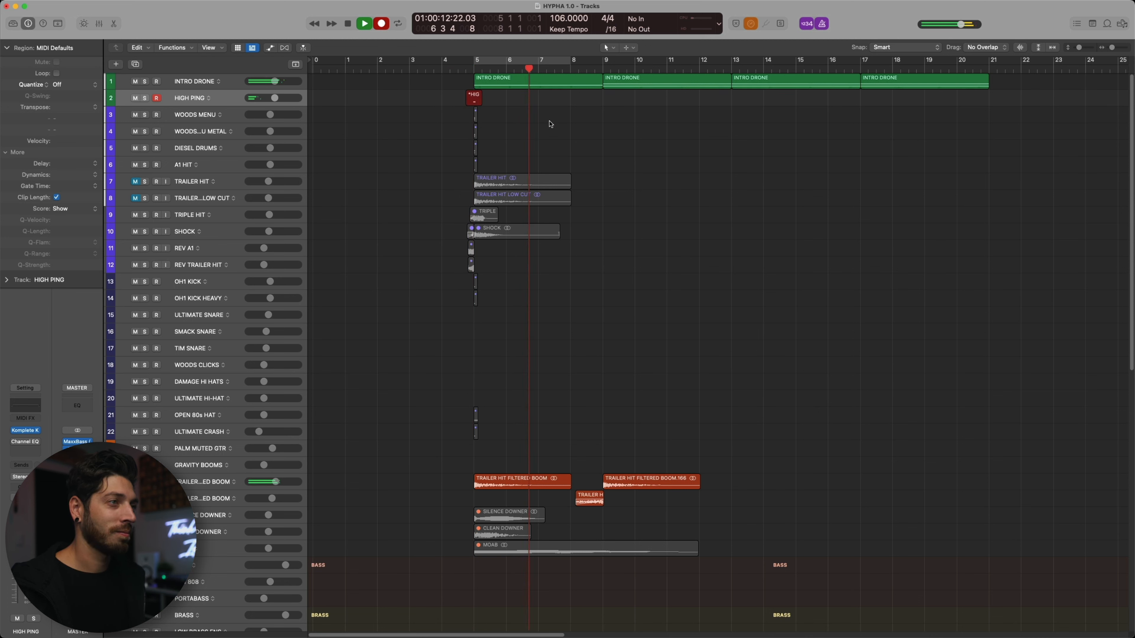
key(space)
key(q)
Step: Bounce the HIGH PING region in place to a new audio track and name that track REV HIGH PING
key(super+Right)
key(super+Right)
key(super+Down)
key(ctrl+b)
text(REV HIGH [ING)
key(Return)
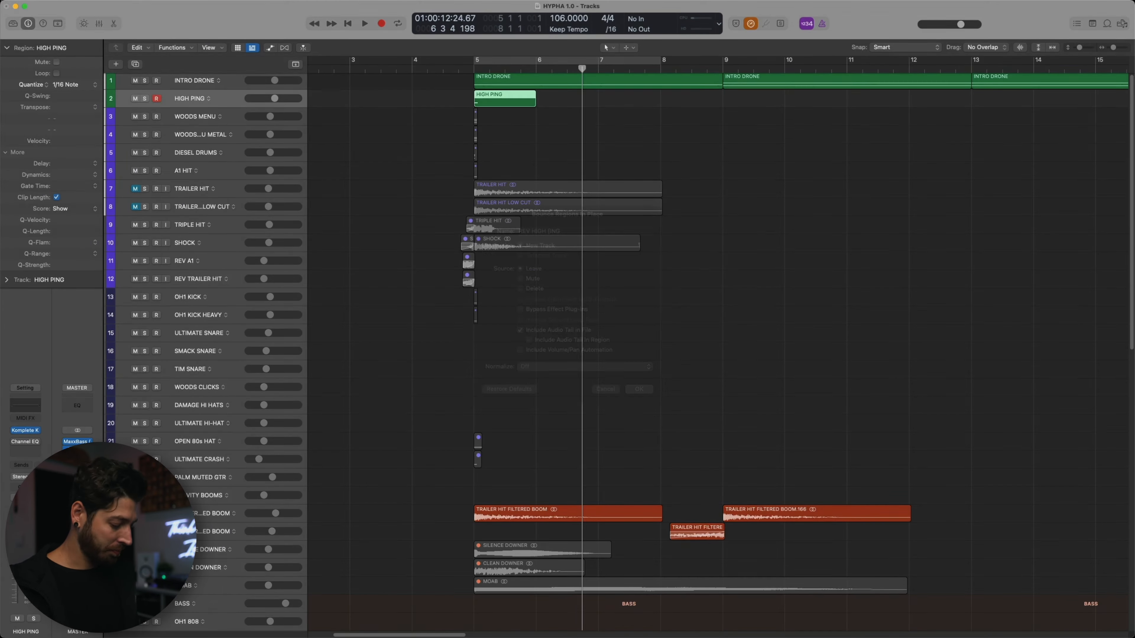
double_click(207, 116)
text(REV HIGH PING)
key(Return)
Step: Place the reversed ping to end at bar 9 with fade-in curve 44 and fade-out 4, and copy HIGH PING to bar 9
mouse_move(535, 123)
mouse_down()
mouse_move(756, 102)
mouse_move(705, 112)
mouse_up()
click(514, 119)
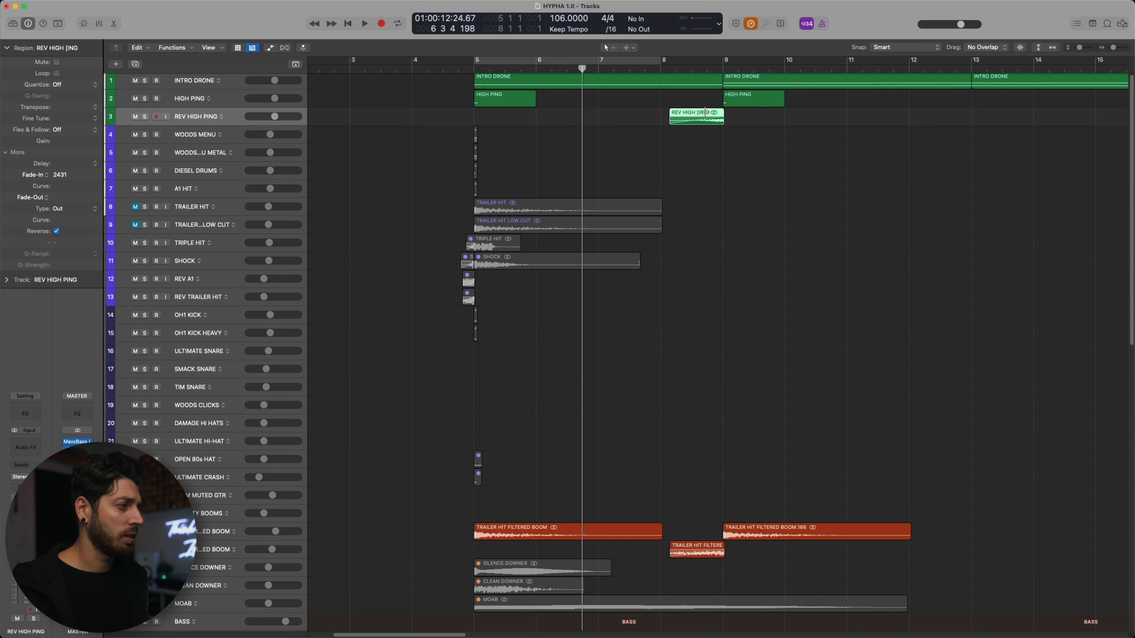
click(65, 206)
drag(69, 197, 70, 188)
Step: Add ValhallaVintageVerb to REV HIGH PING with the mix at 32.7 % and close the plug-in
click(26, 445)
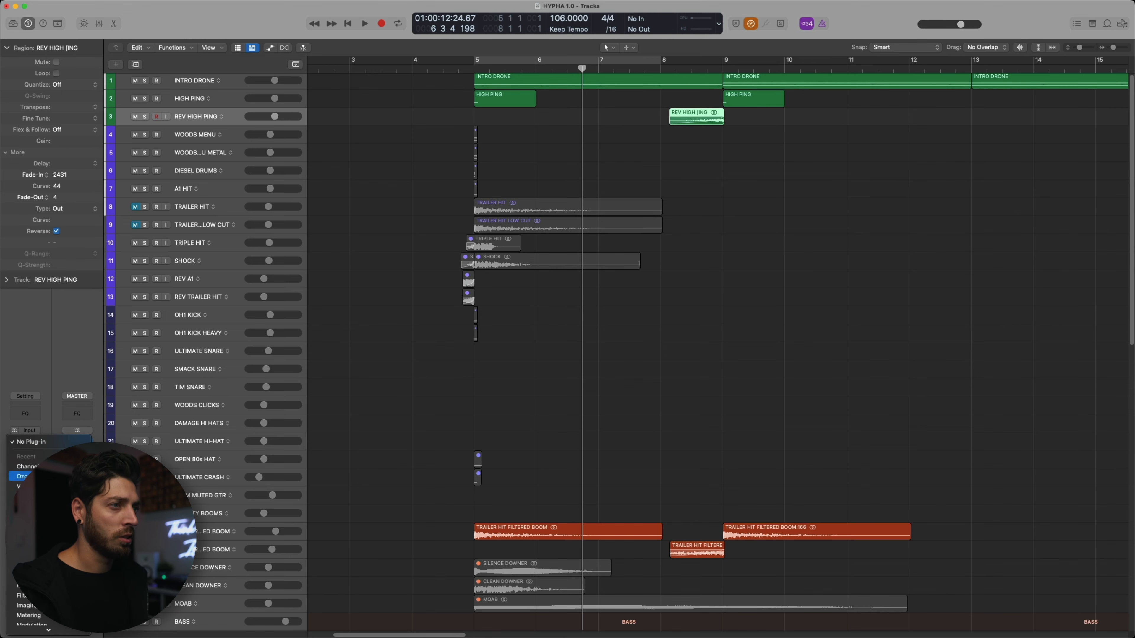
click(603, 305)
drag(505, 220, 505, 202)
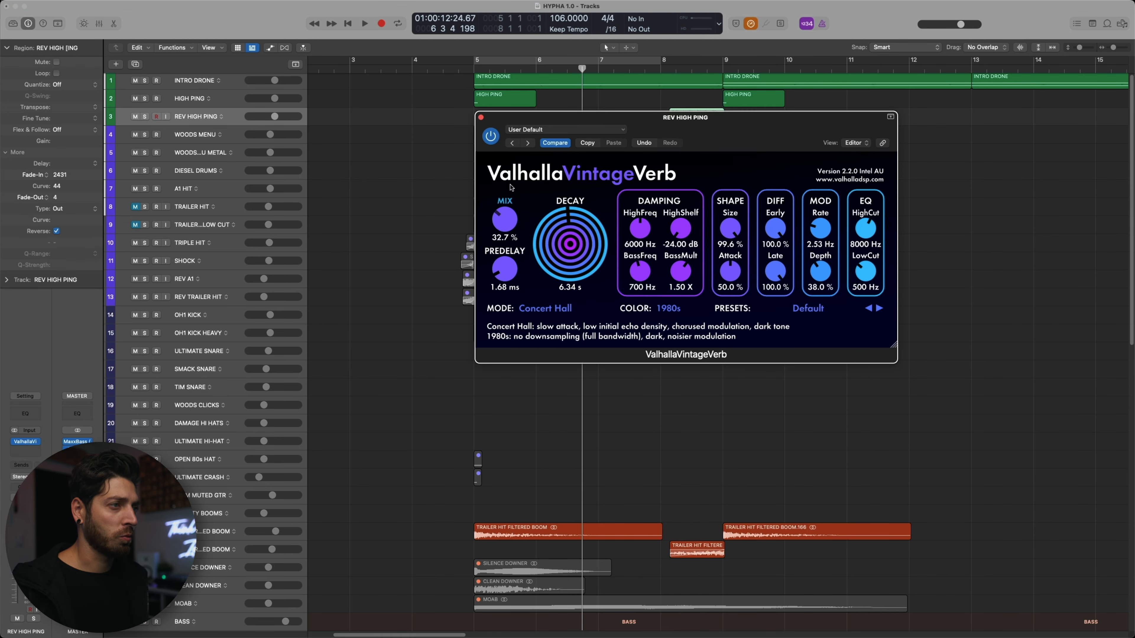
key(super+w)
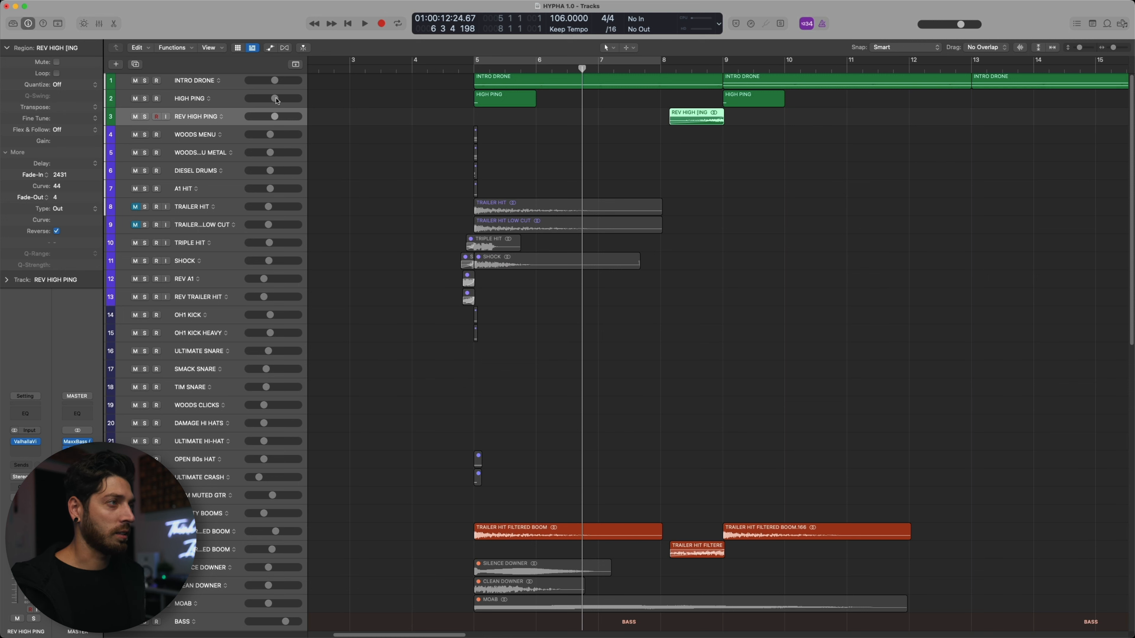
Step: Play back the reversed ping leading into bar 9 and lower the HIGH PING and REV HIGH PING volumes
super+click(673, 134)
key(space)
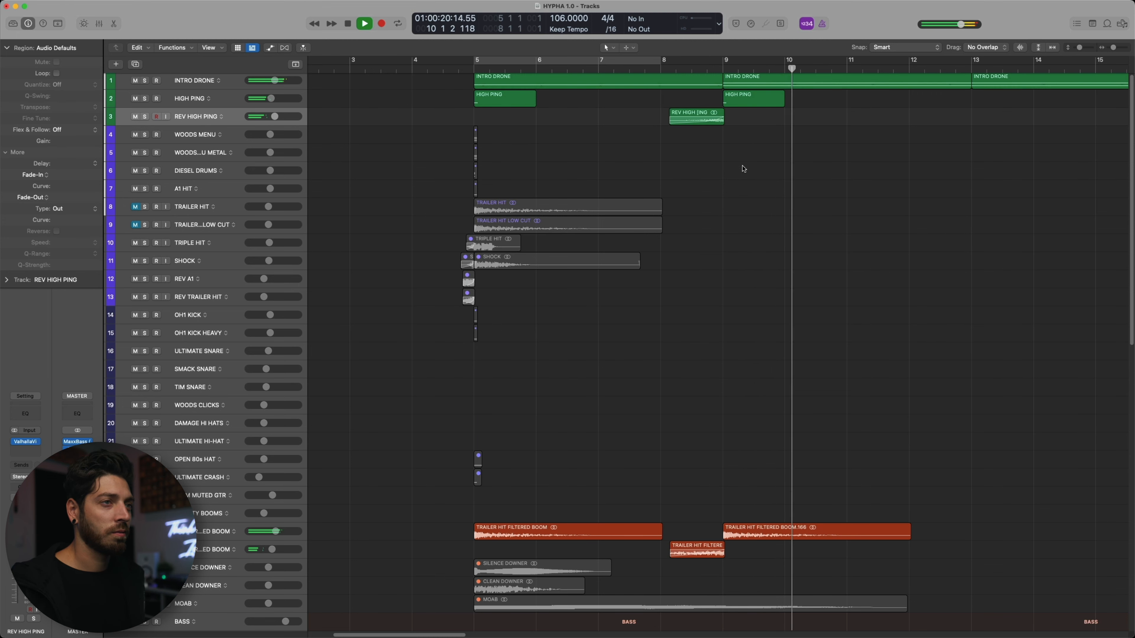
key(space)
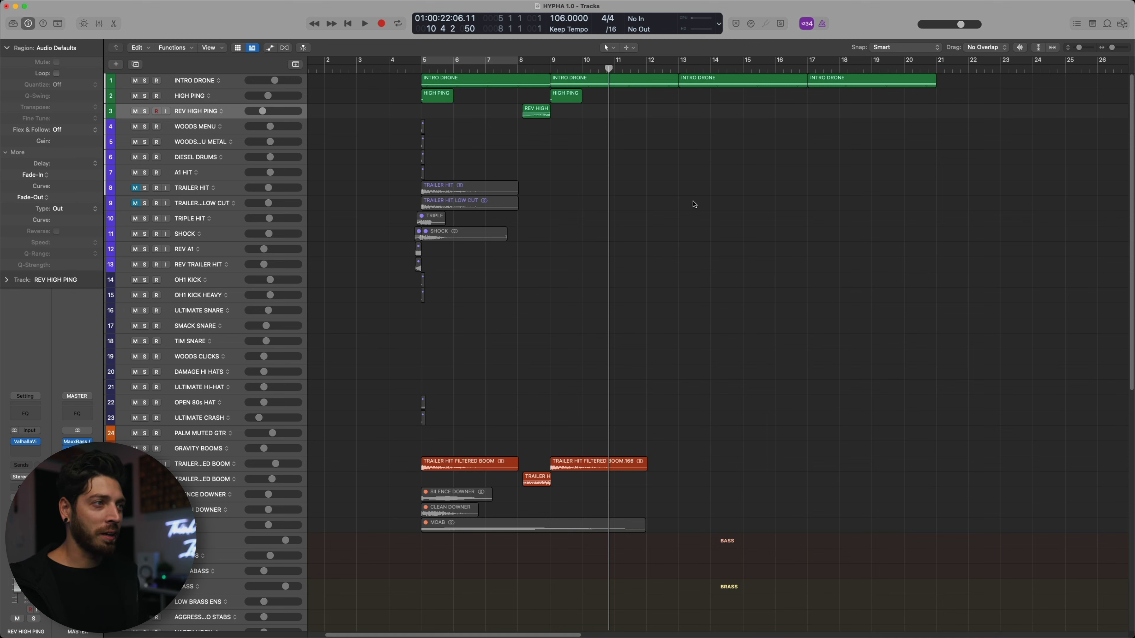
super+click(416, 141)
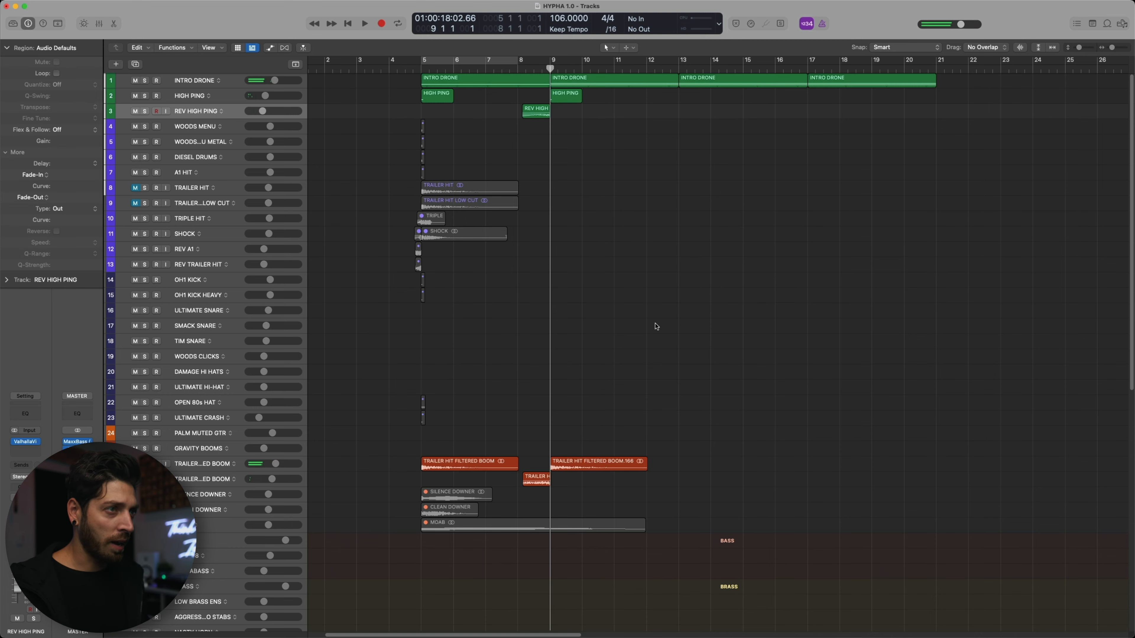
Step: Record a steady WOODS CLICKS pulse from bar 9 to bar 13
scroll(668, 310, down, 3)
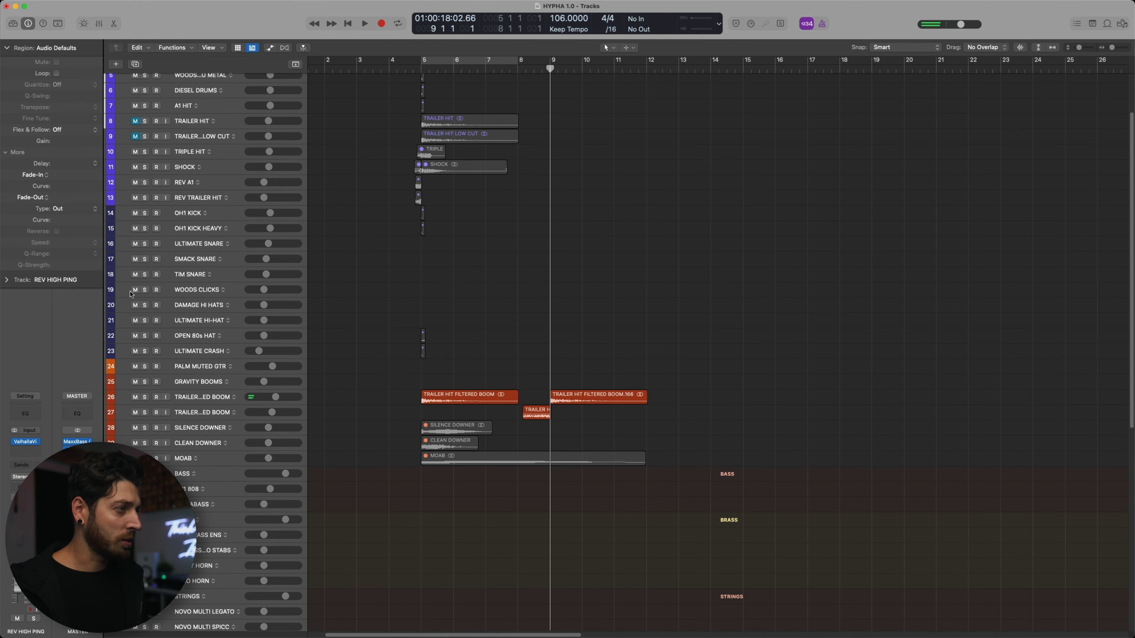
click(180, 291)
key(r)
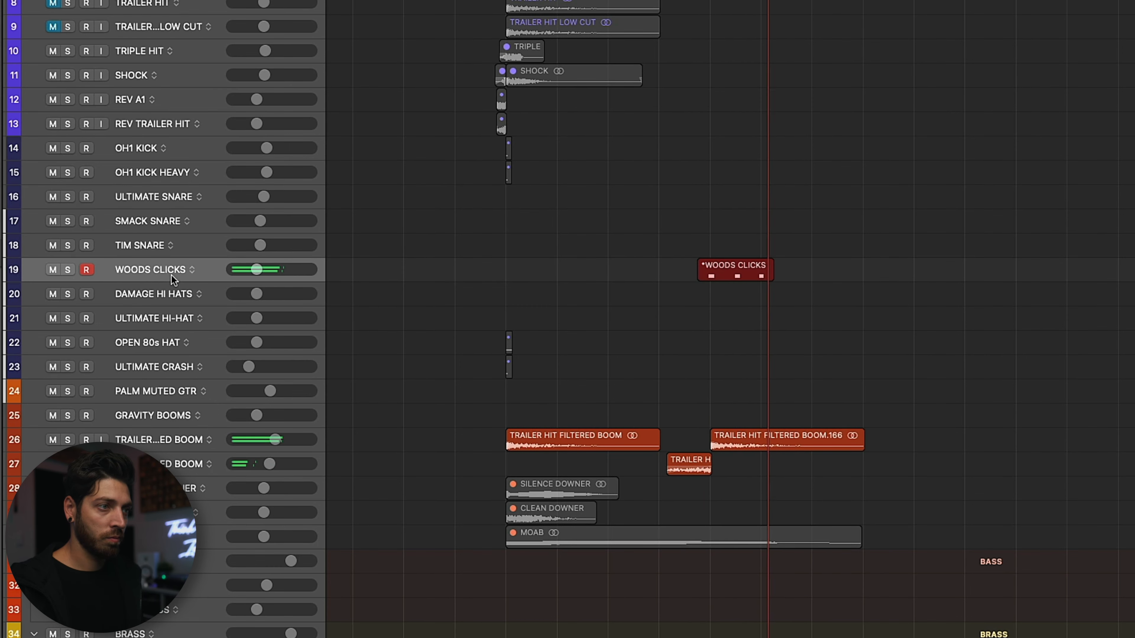
key(space)
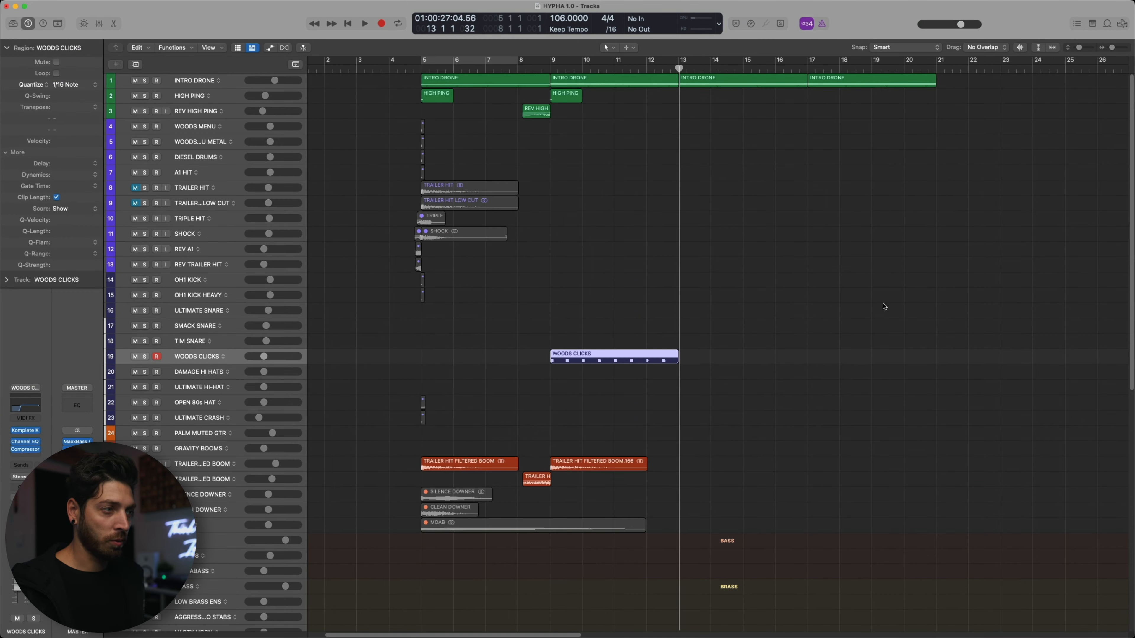
Step: Automate the WOODS CLICKS Channel EQ High Cut Frequency from about 700 Hz at bar 9 to 20000 Hz at bar 13
key(a)
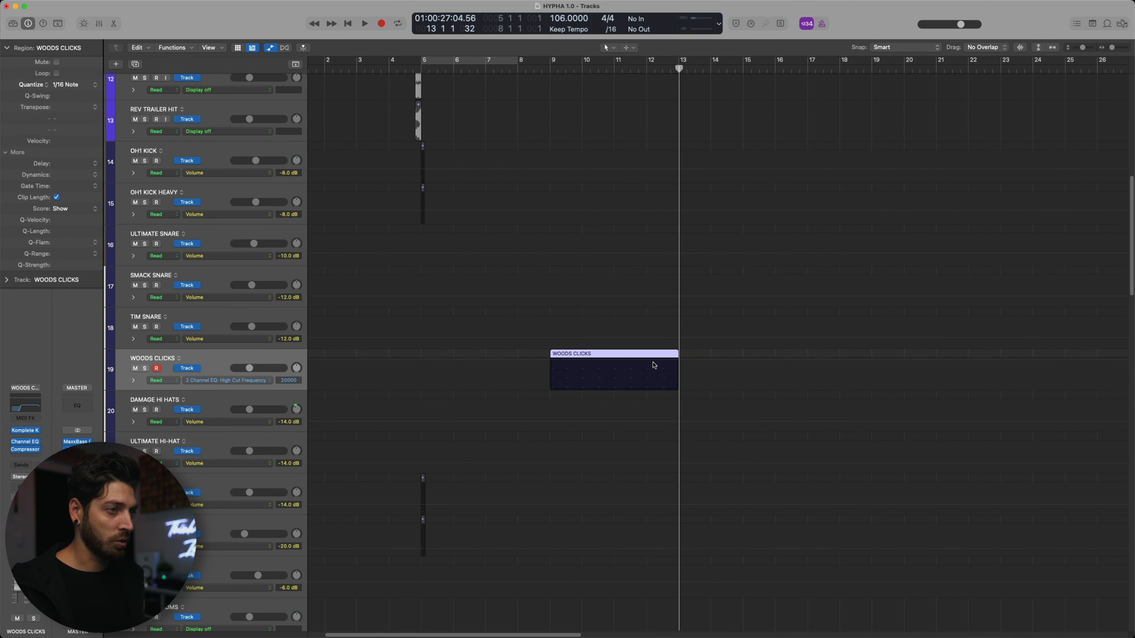
click(679, 360)
click(549, 360)
drag(532, 361, 532, 374)
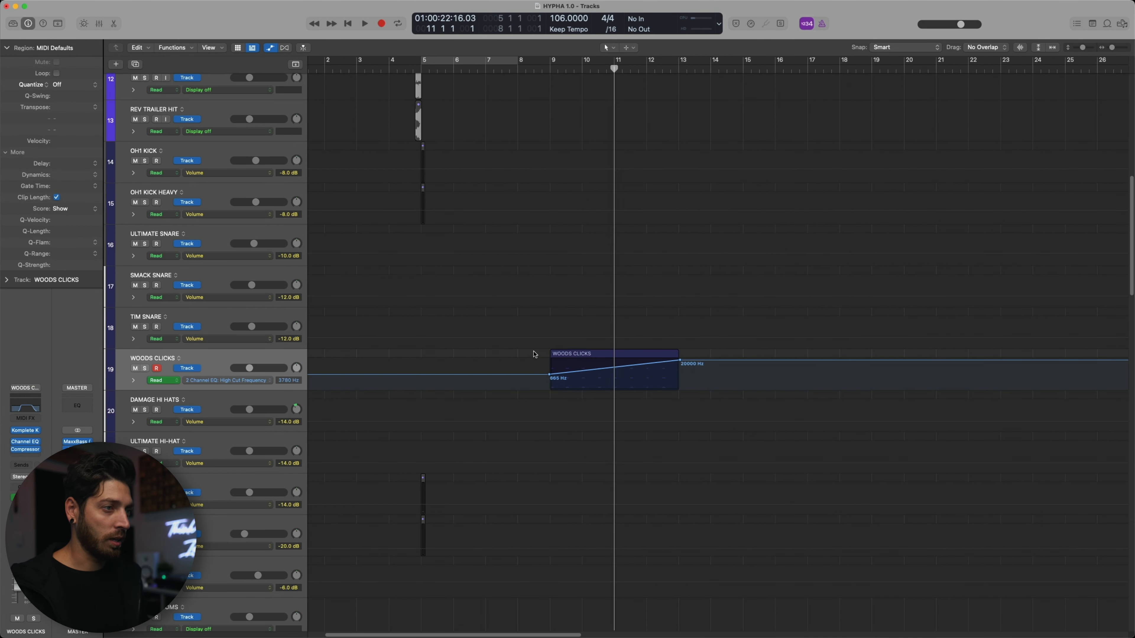
Step: Play back the clicks from bar 9, add ValhallaVintageVerb to WOODS CLICKS with a 4.73 s decay, and hide the plug-in and automation views
key(comma)
key(comma)
key(space)
click(25, 455)
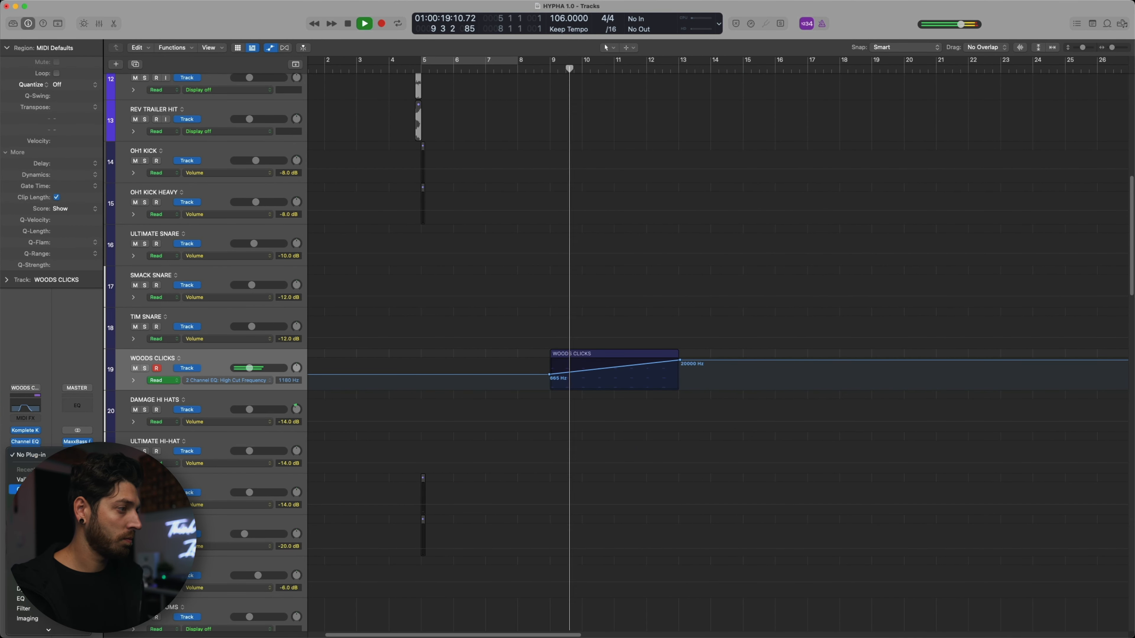
click(26, 480)
mouse_move(570, 261)
mouse_down()
mouse_move(570, 237)
mouse_move(528, 223)
mouse_move(539, 221)
mouse_move(534, 242)
mouse_move(571, 248)
mouse_up()
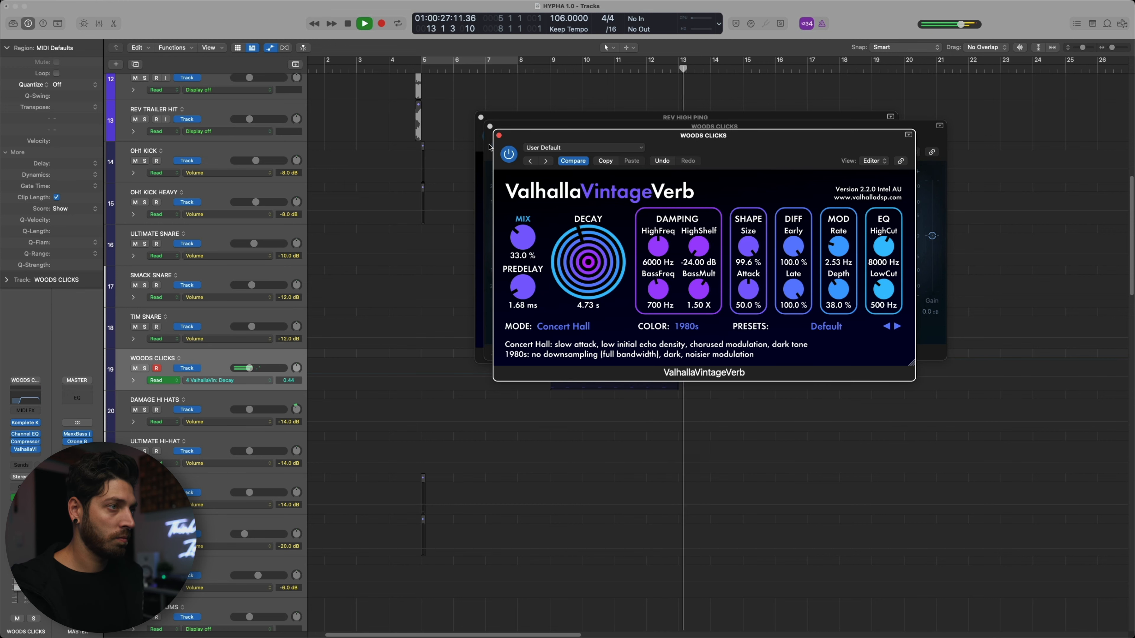
key(v)
key(space)
key(a)
Step: Copy the pings to bars 13 and 17 with reversed pings ending at those bars, and select the HIGH PING track
drag(620, 116, 417, 97)
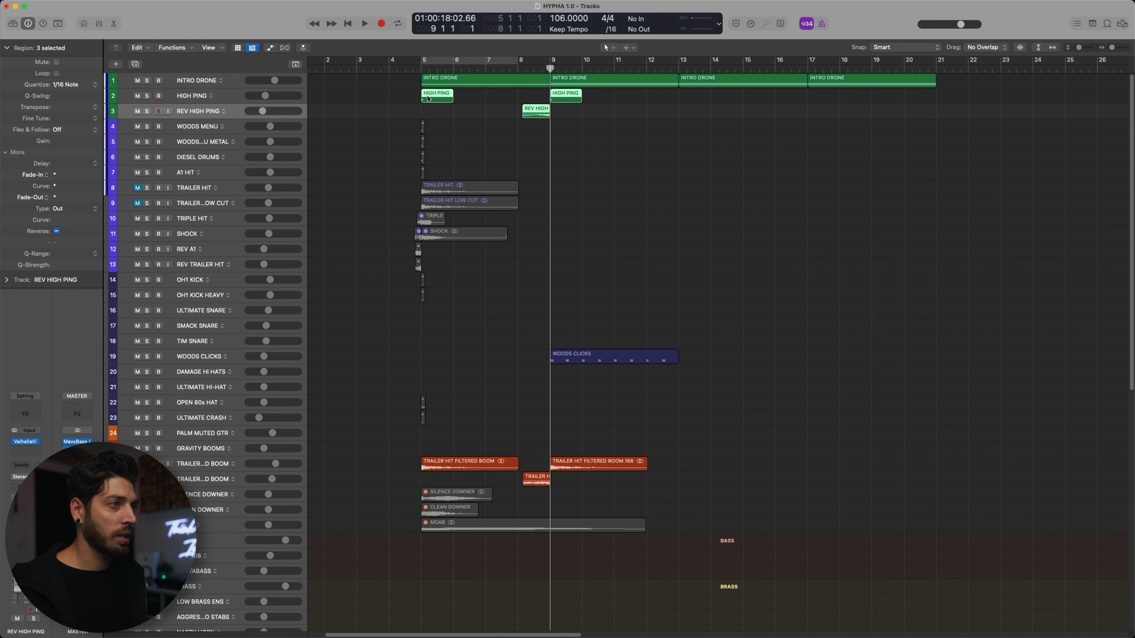
drag(629, 138, 814, 105)
click(724, 337)
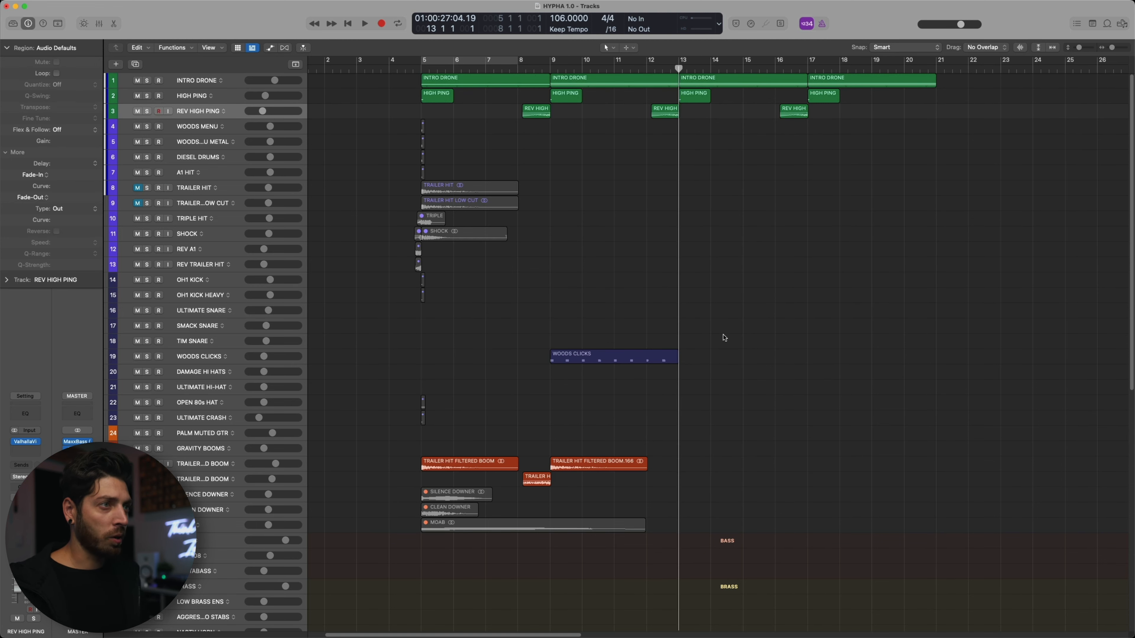
scroll(724, 338, right, 2)
click(180, 96)
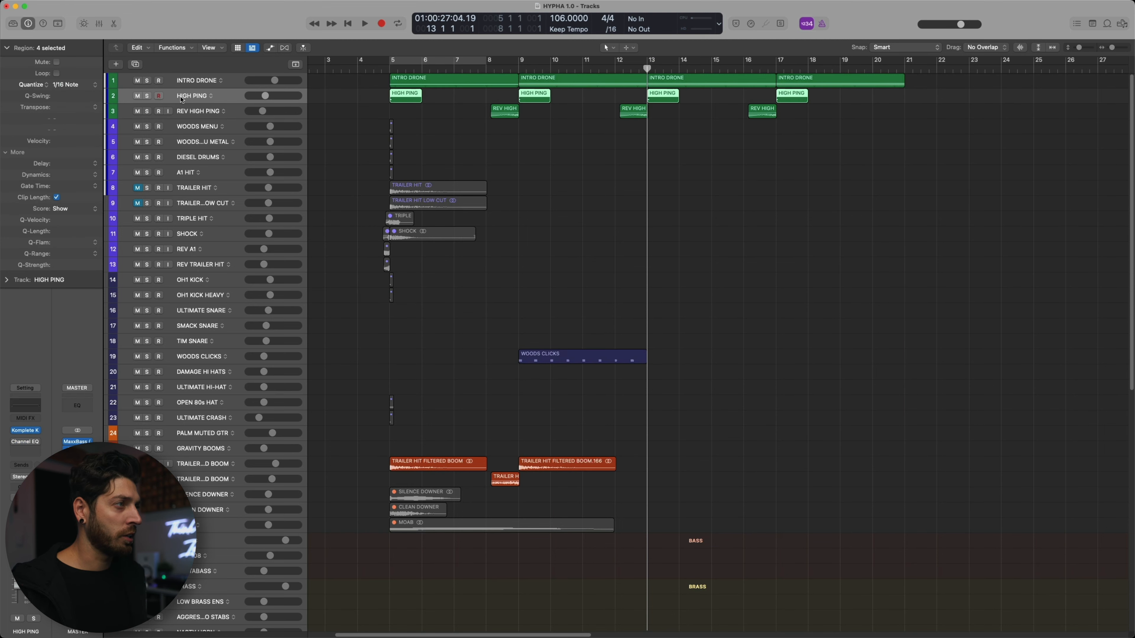
Step: Duplicate the HIGH PING track setup as a new ARP track and load Hypha's Fuzzotic Bass Synth preset
key(super+d)
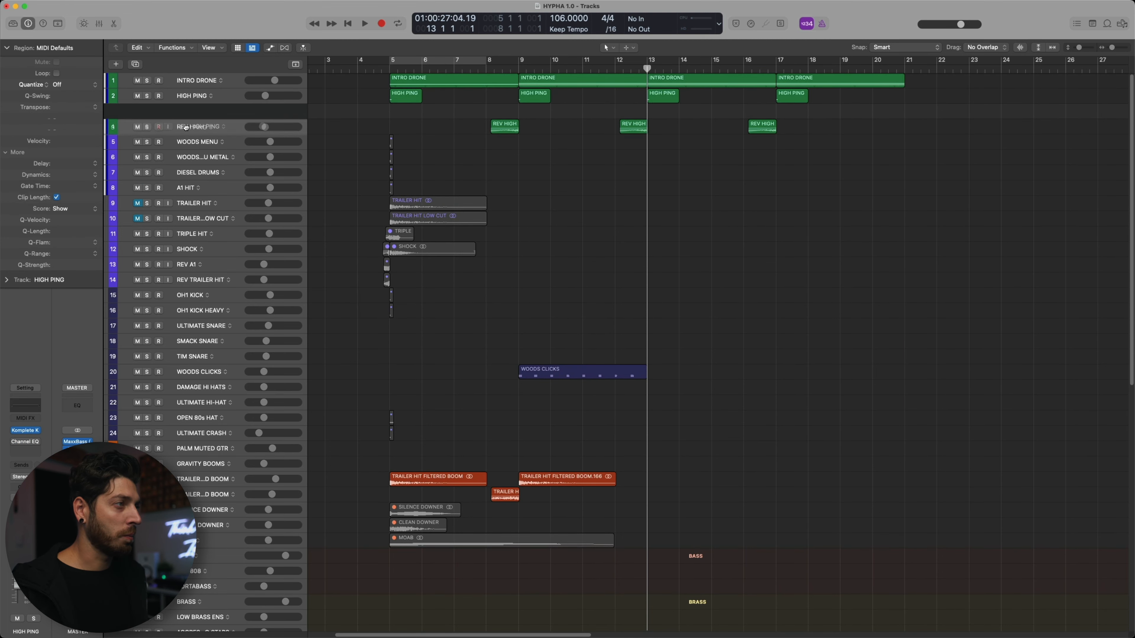
click(519, 245)
click(509, 396)
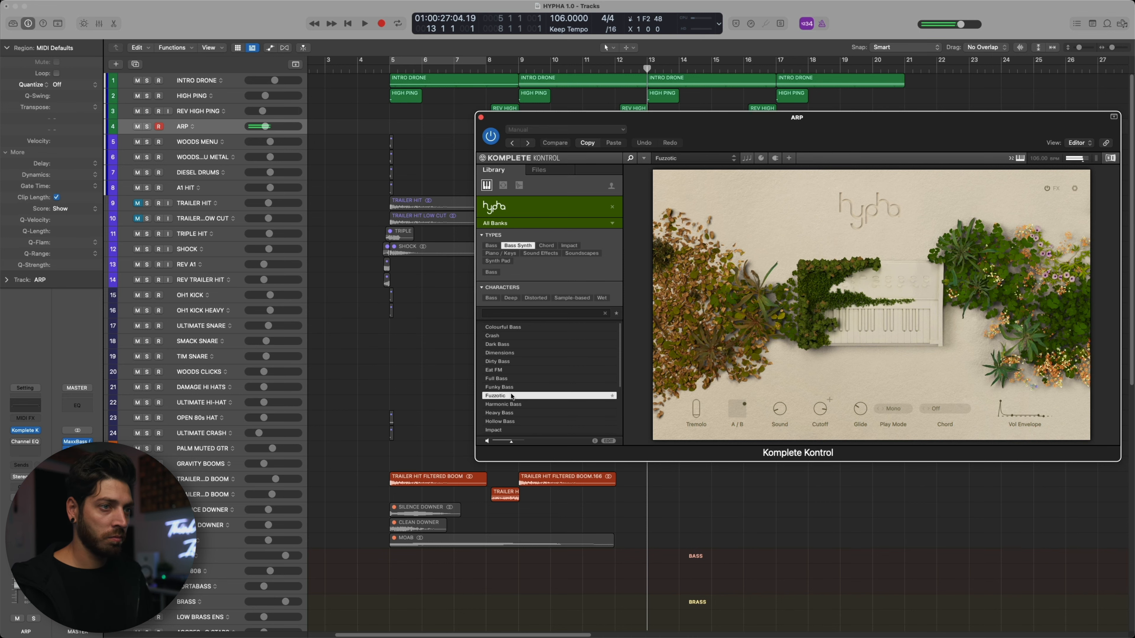
Step: Enable the arpeggiator for ARP with 3 octaves and the Up & Down type
click(747, 159)
click(672, 176)
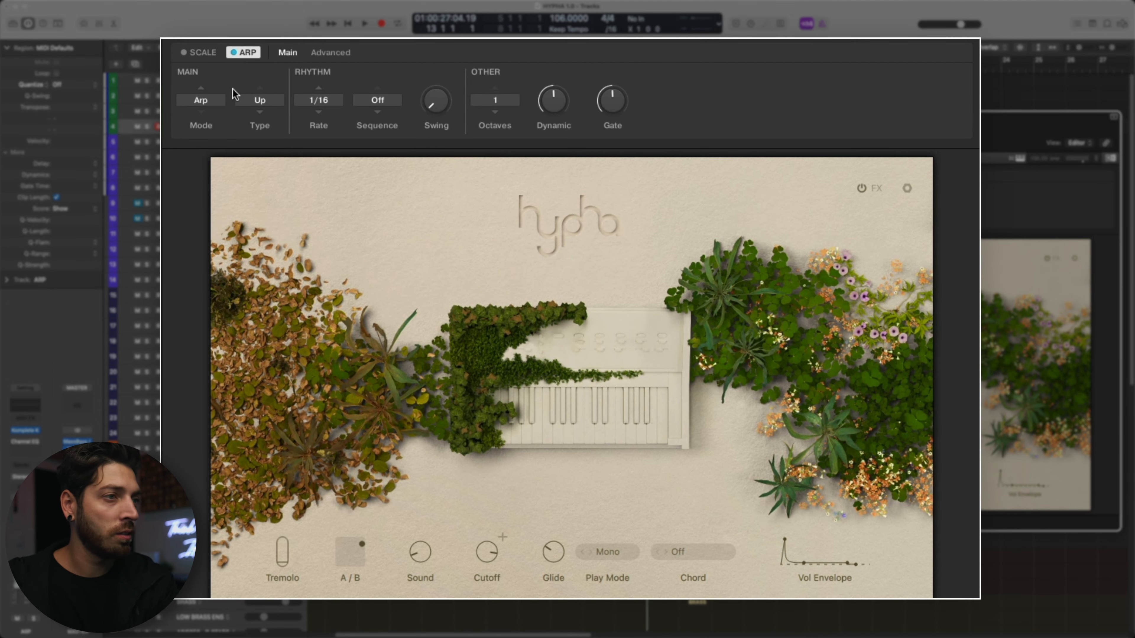
click(495, 99)
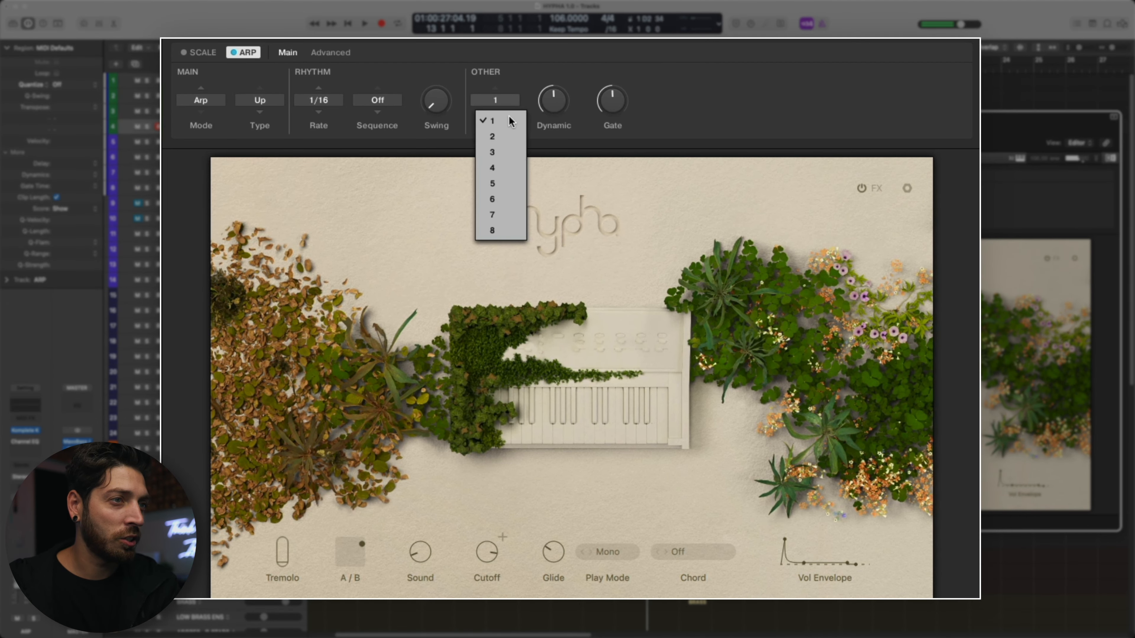
click(516, 152)
click(267, 104)
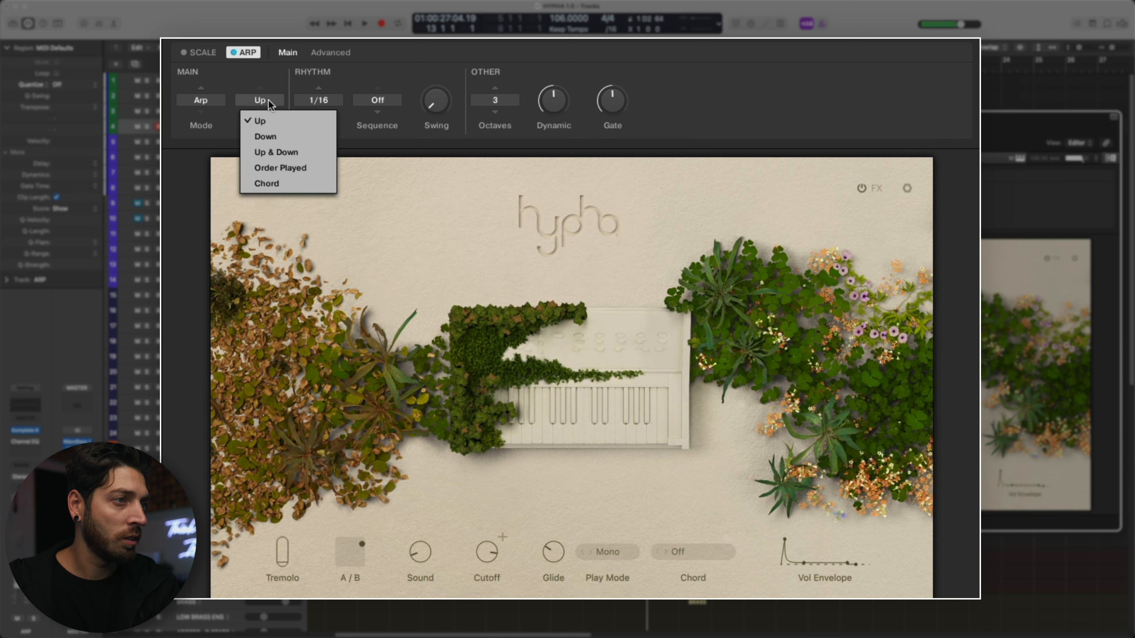
click(267, 150)
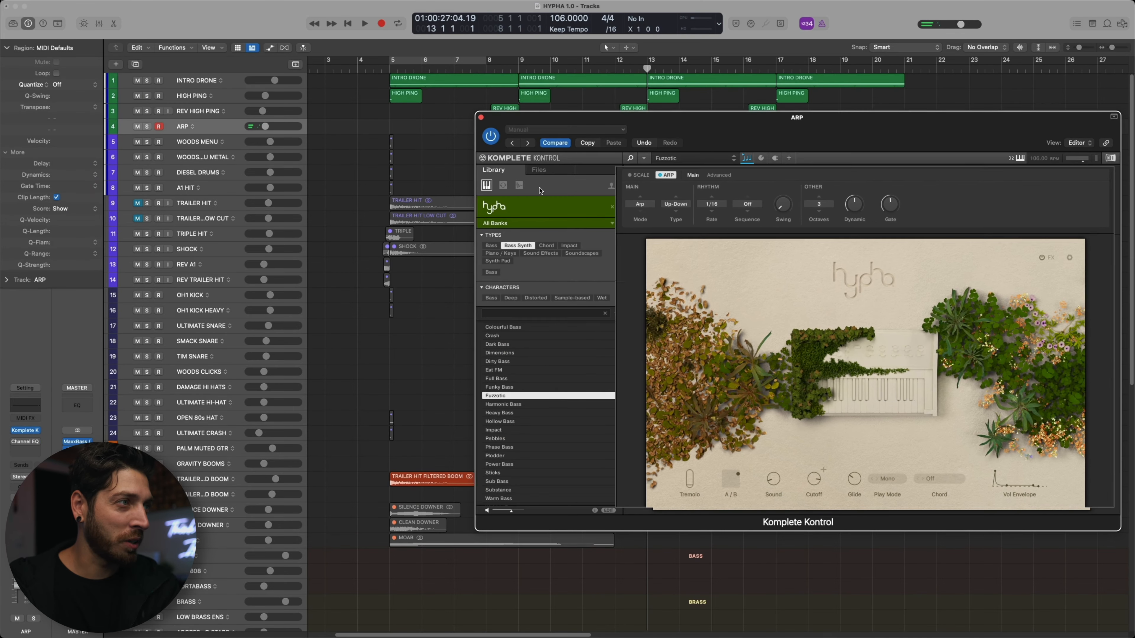
Step: Close the instrument window and record a held three-note chord on ARP from bar 13 to bar 15
click(480, 117)
key(r)
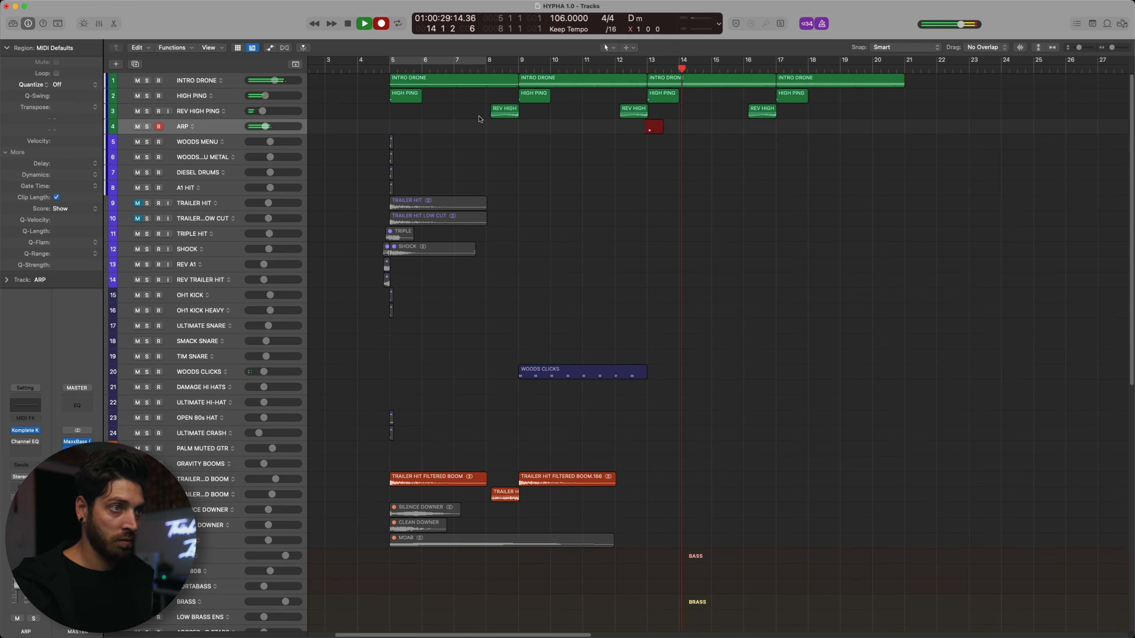
key(space)
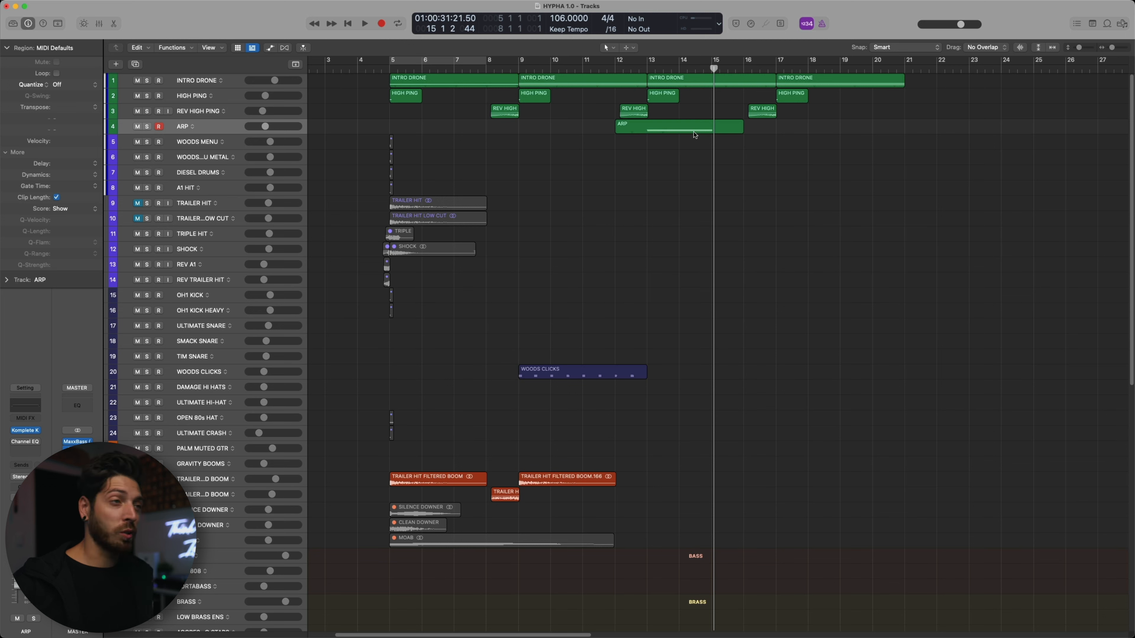
Step: Trim the recorded ARP region to bars 13 to 15 and repeat it three times up to bar 21
double_click(645, 127)
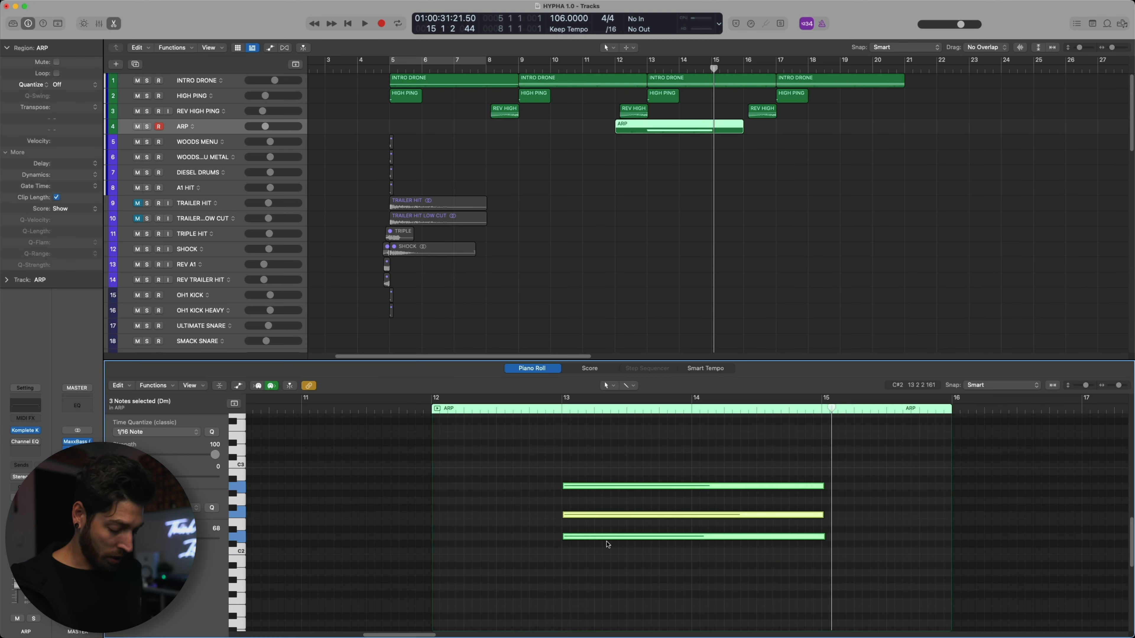
super+double_click(711, 129)
key(Return)
super+double_click(646, 127)
key(super+r)
key(super+r)
key(super+r)
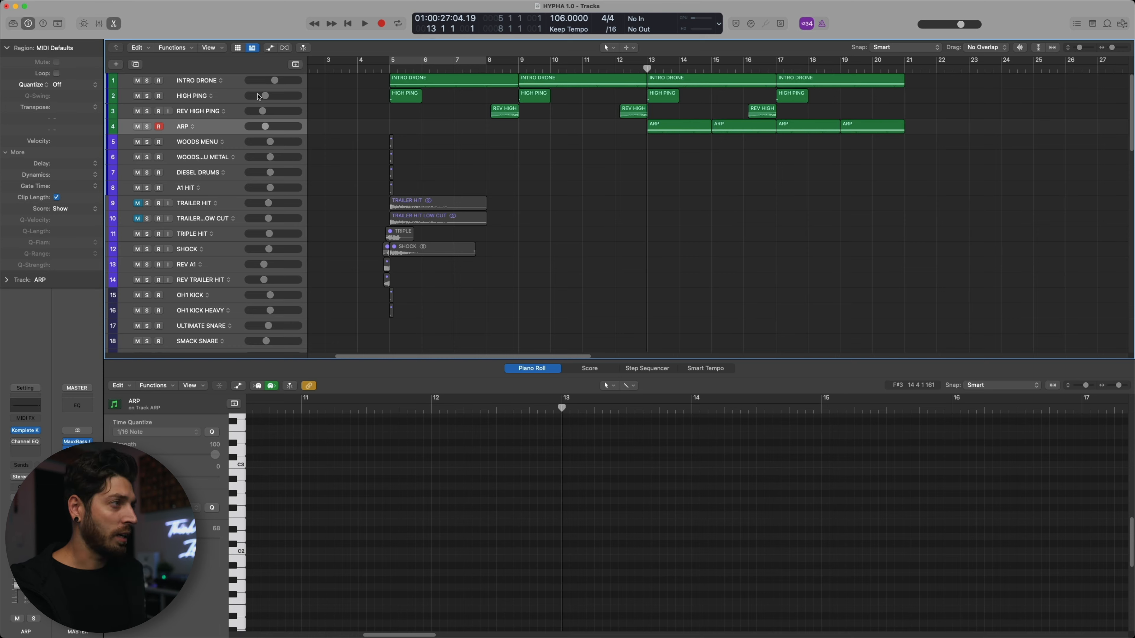
Step: Assign the ARP automation lane to Hypha's Sound control and audition it at 100% and 0% during soloed playback
key(a)
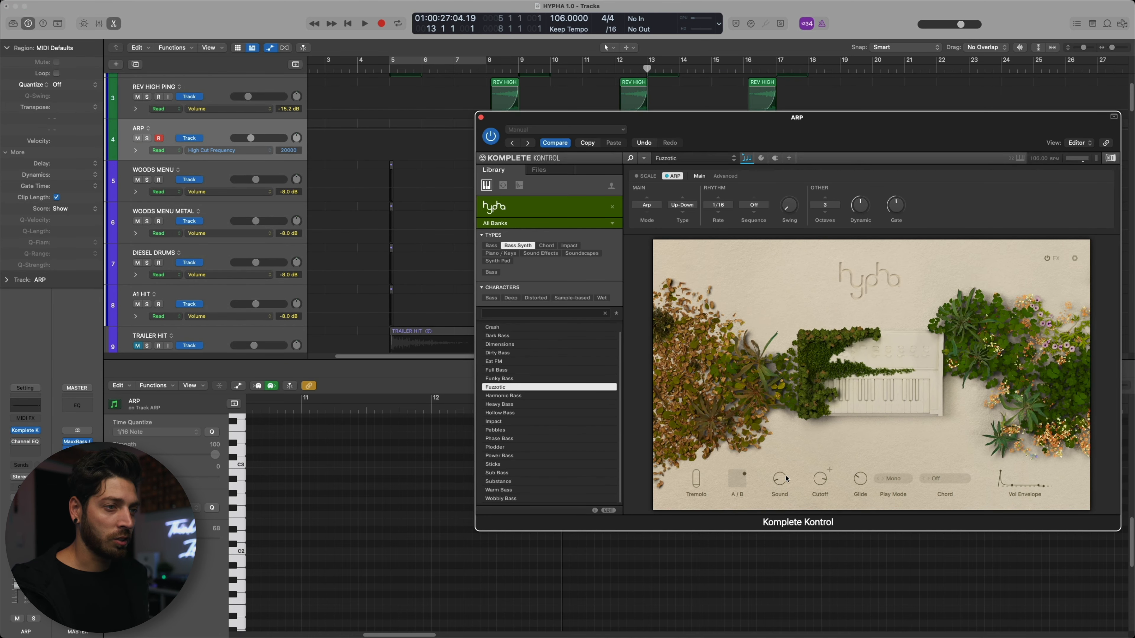
click(780, 479)
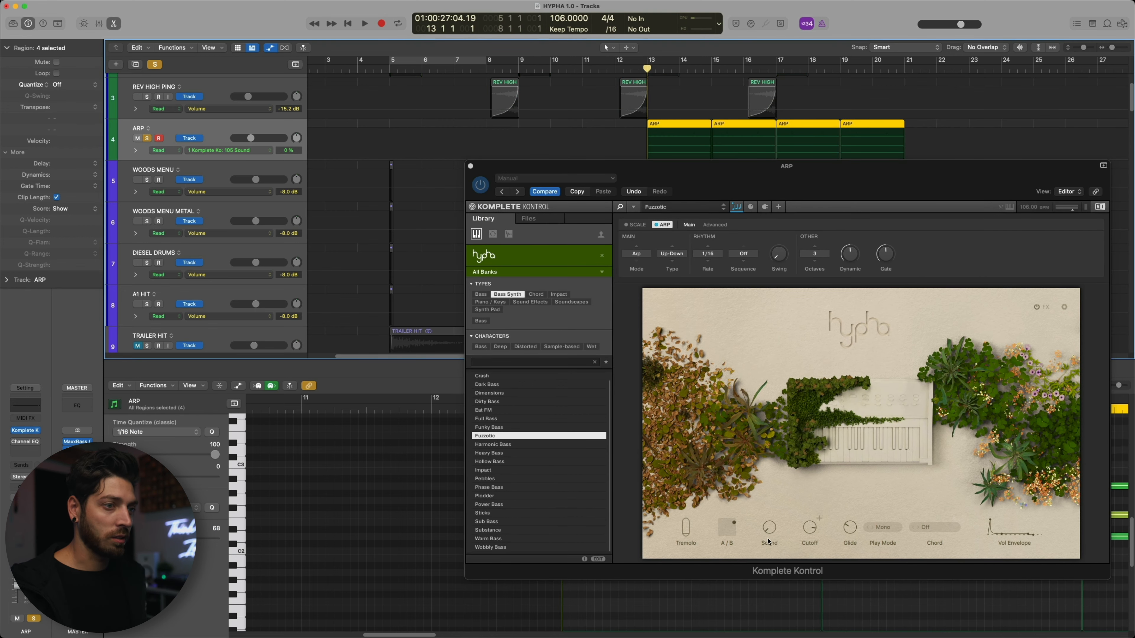
key(space)
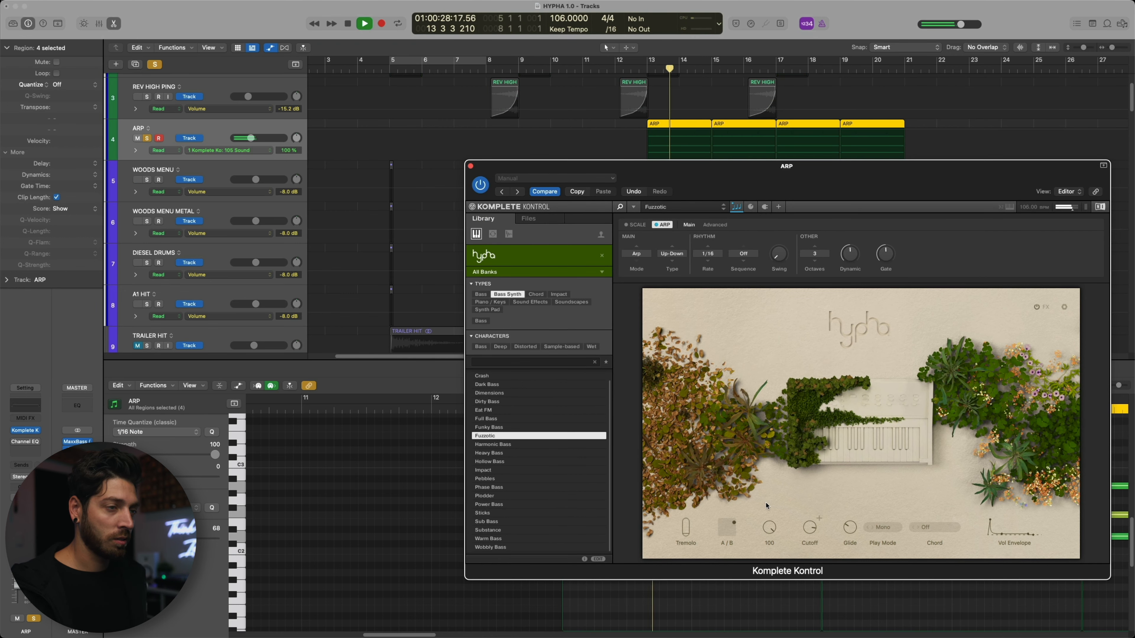
drag(768, 527, 765, 537)
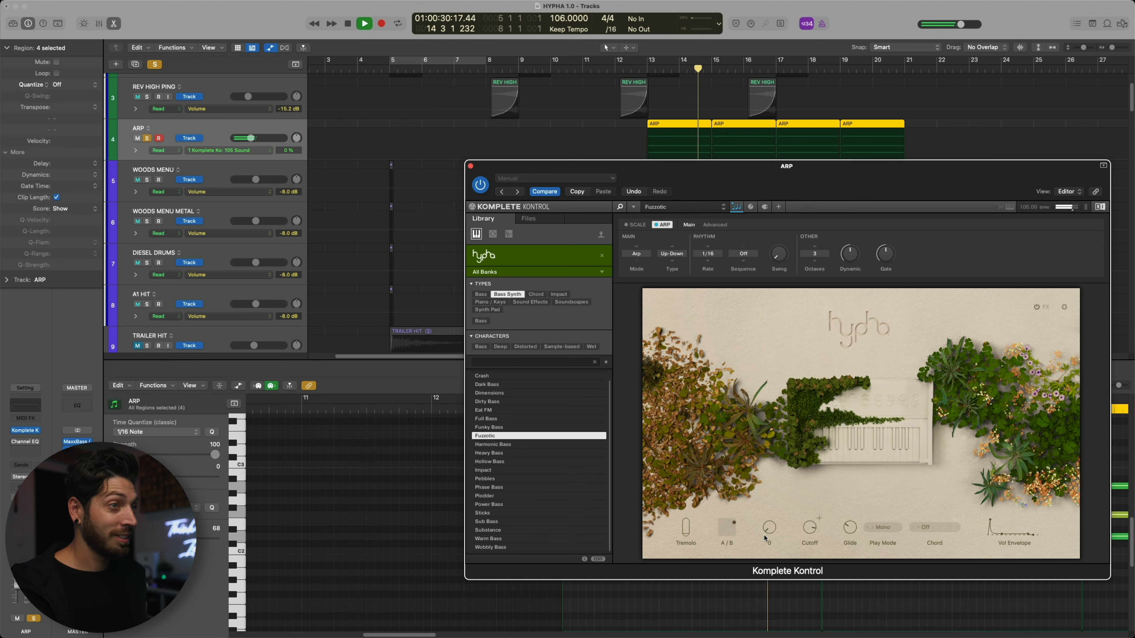
drag(745, 195, 747, 217)
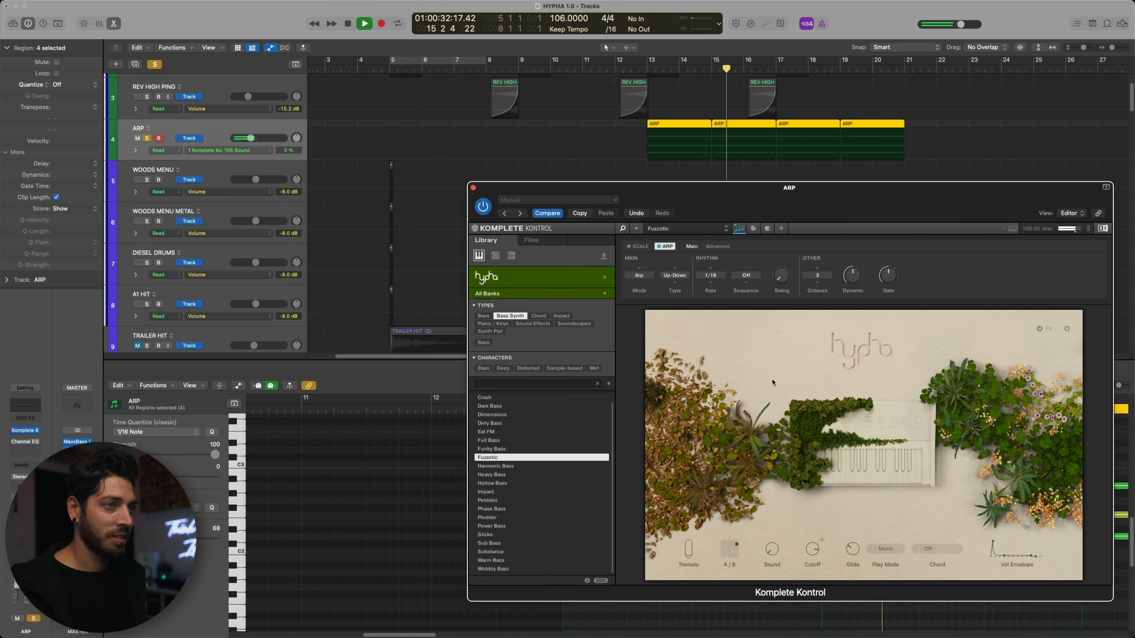
click(660, 148)
key(space)
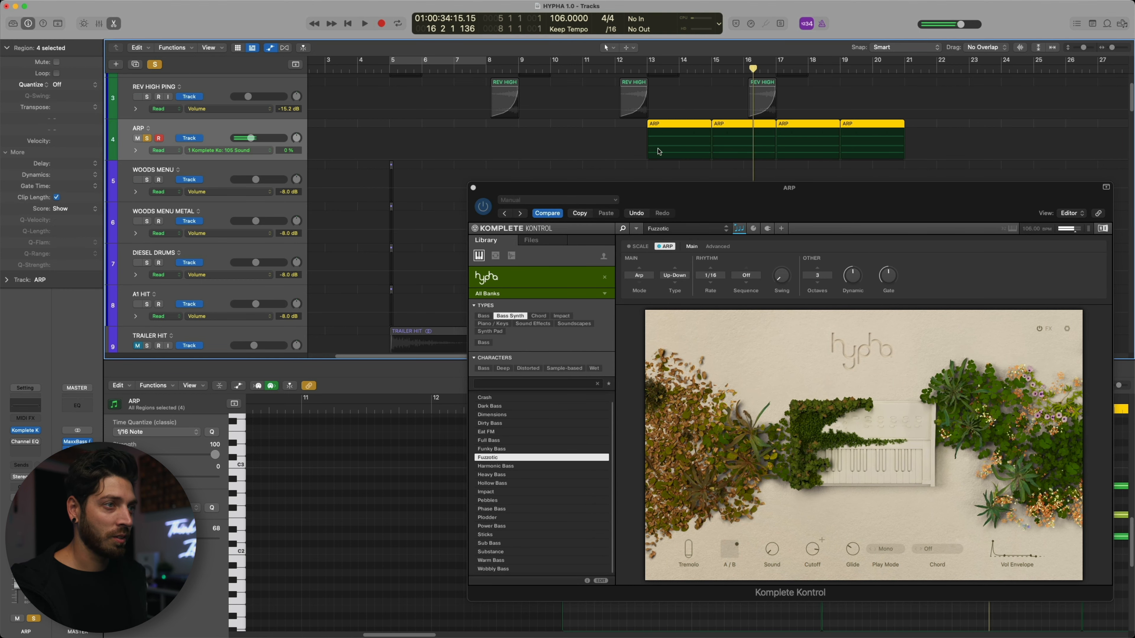
Step: Automate the ARP's Sound parameter from 0% at bar 13 up to 40% at bar 17
click(648, 160)
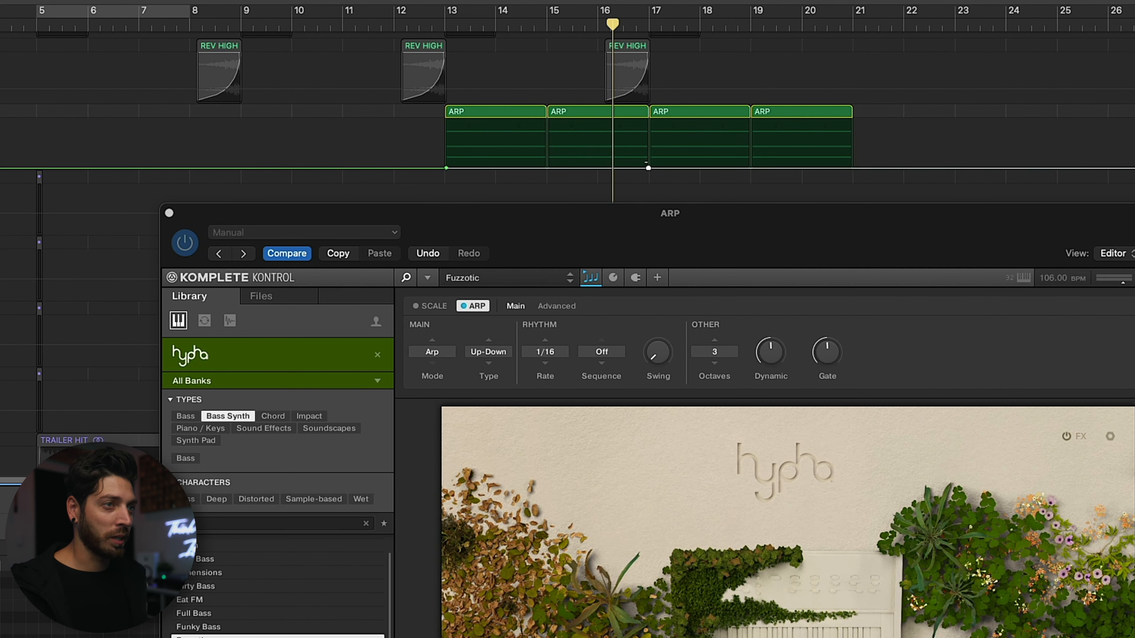
drag(679, 166, 648, 145)
click(440, 31)
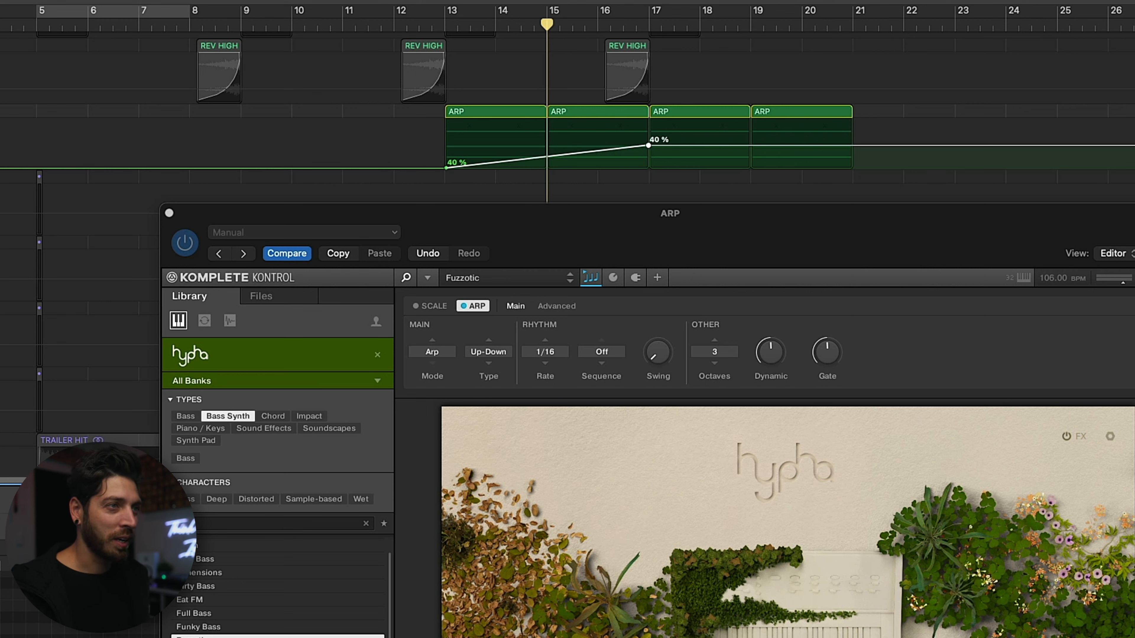
Step: Automate the ARP's Cutoff to rise from bar 13 to about 6.4 kHz at bar 17, play it back, and hide the automation
drag(488, 129, 451, 131)
click(650, 120)
click(444, 129)
click(649, 120)
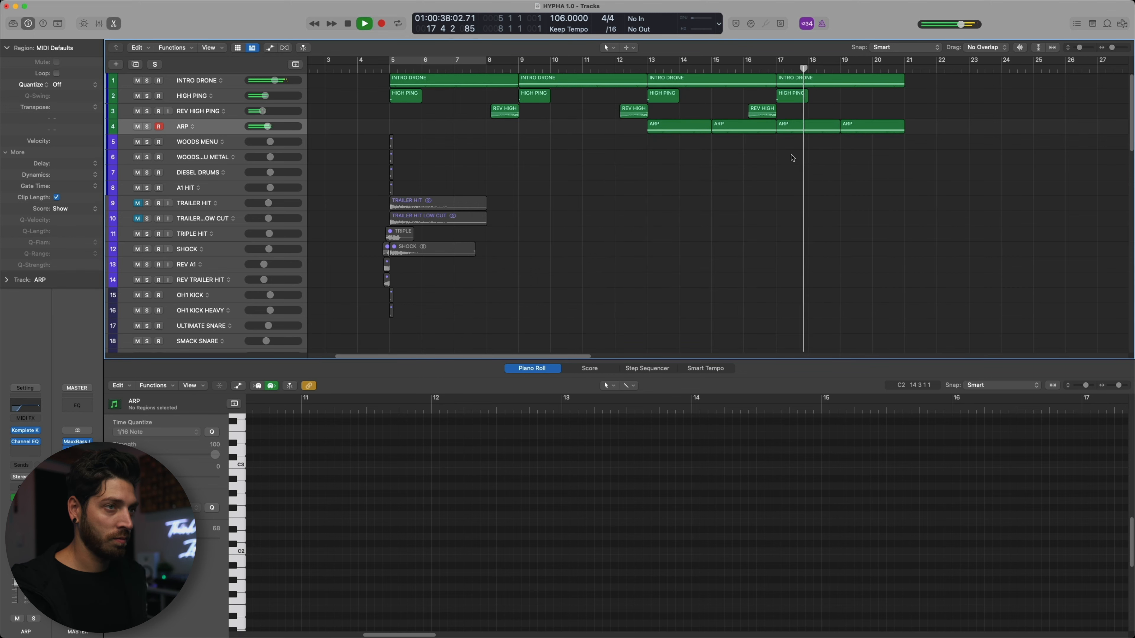
key(space)
key(a)
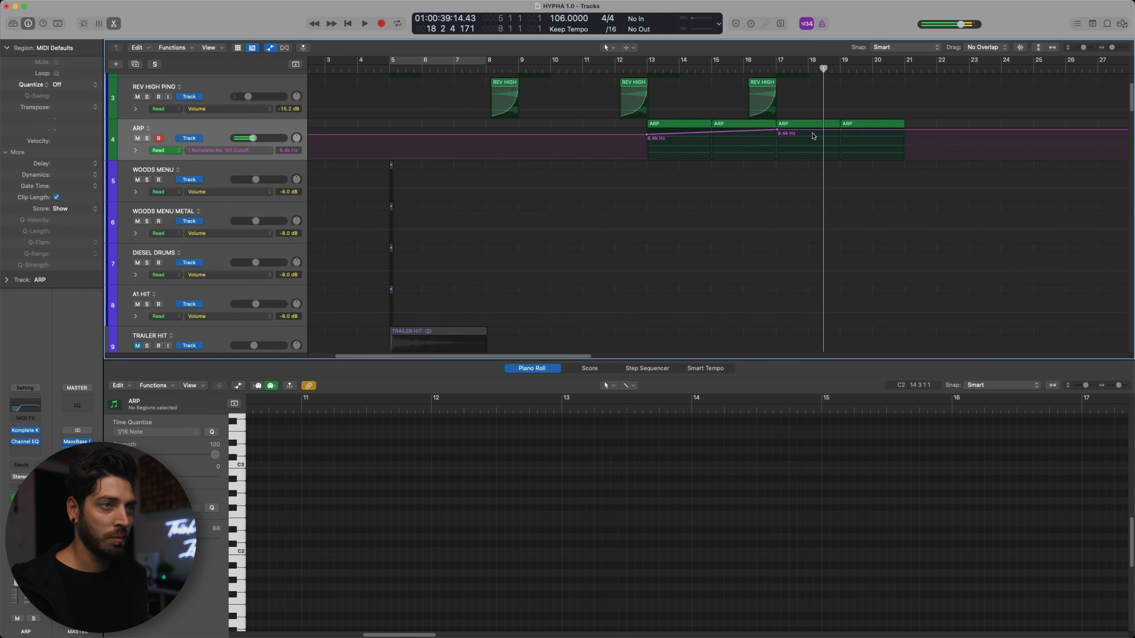
key(a)
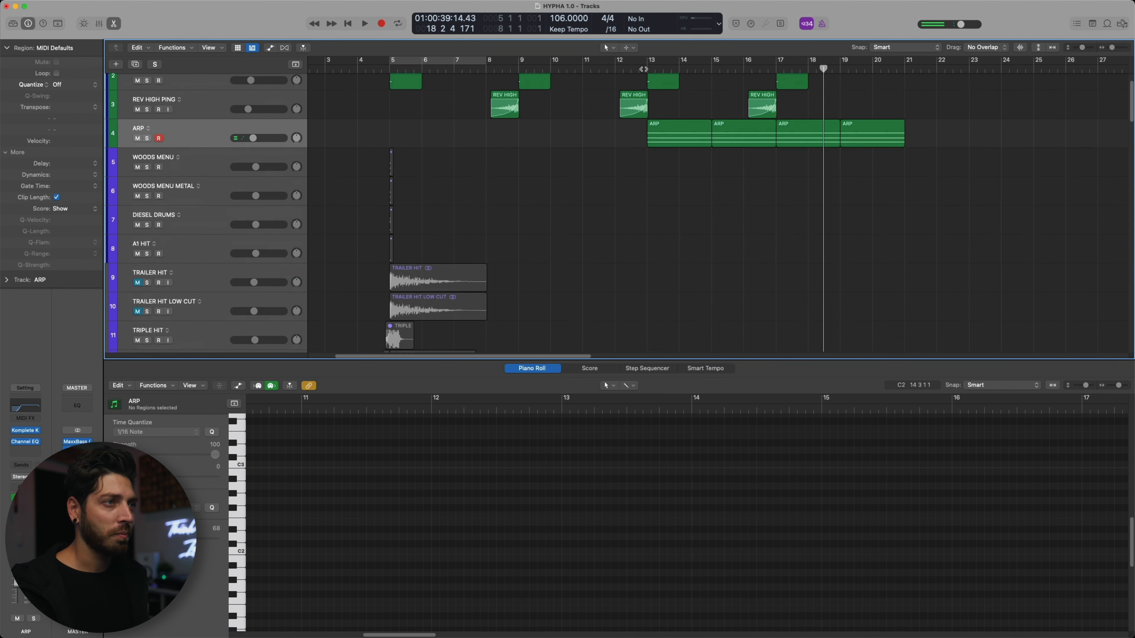
Step: Copy the drum and trailer hits to bar 13 with the unmuted REV A1 and REV TRAILER HIT regions ending there, and play them back
click(644, 69)
drag(387, 267, 647, 266)
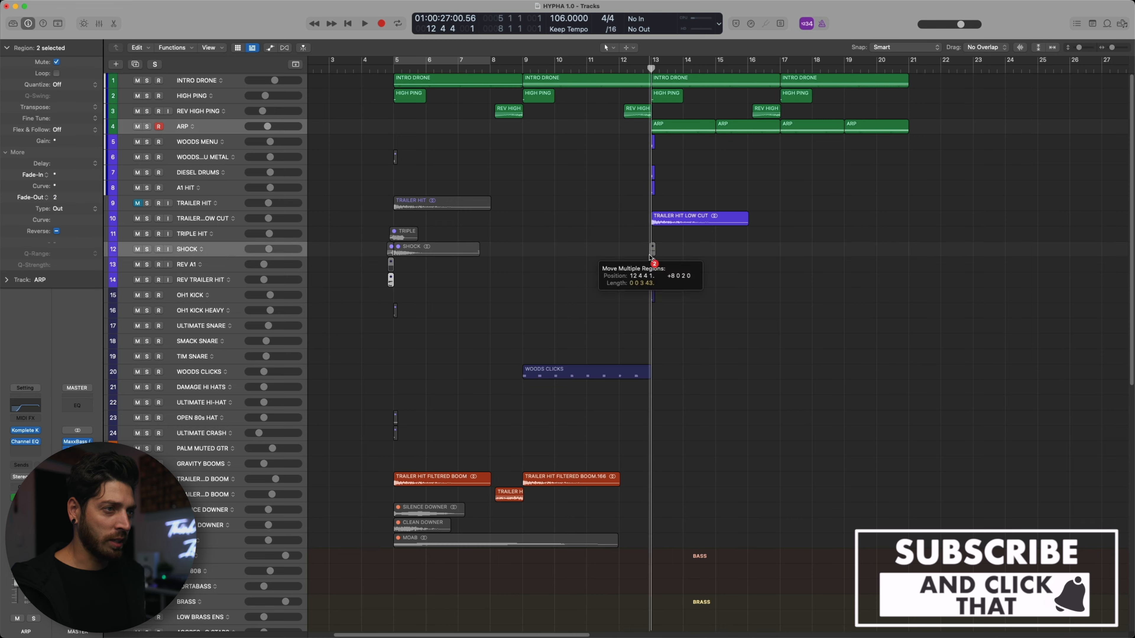
key(super+Right)
key(super+Right)
key(super+Right)
key(super+Right)
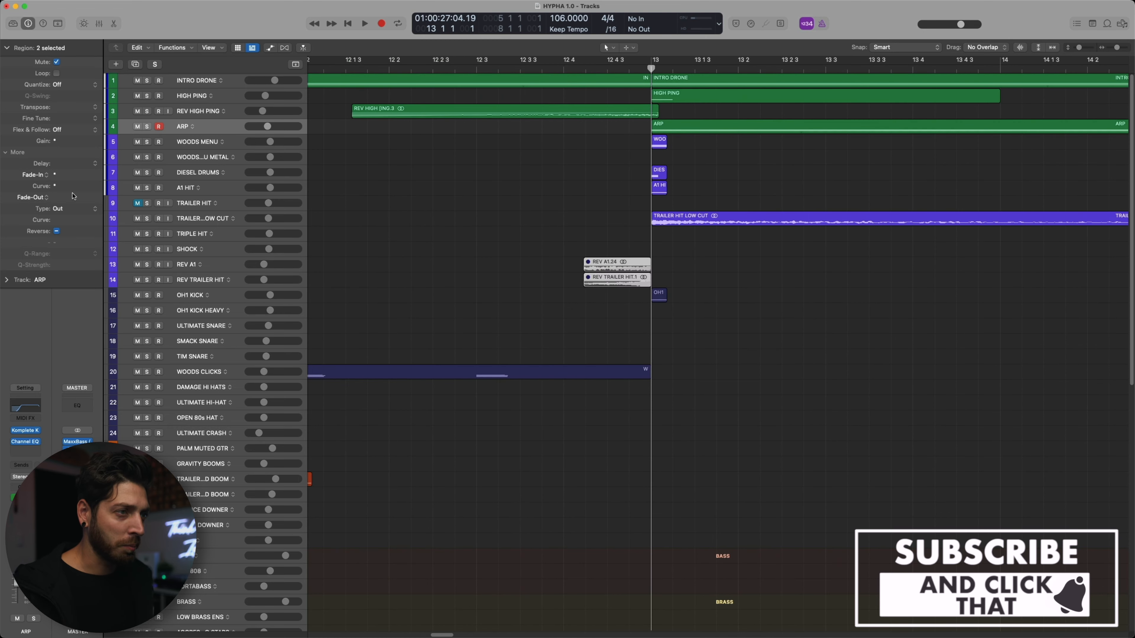
click(569, 305)
key(super+Left)
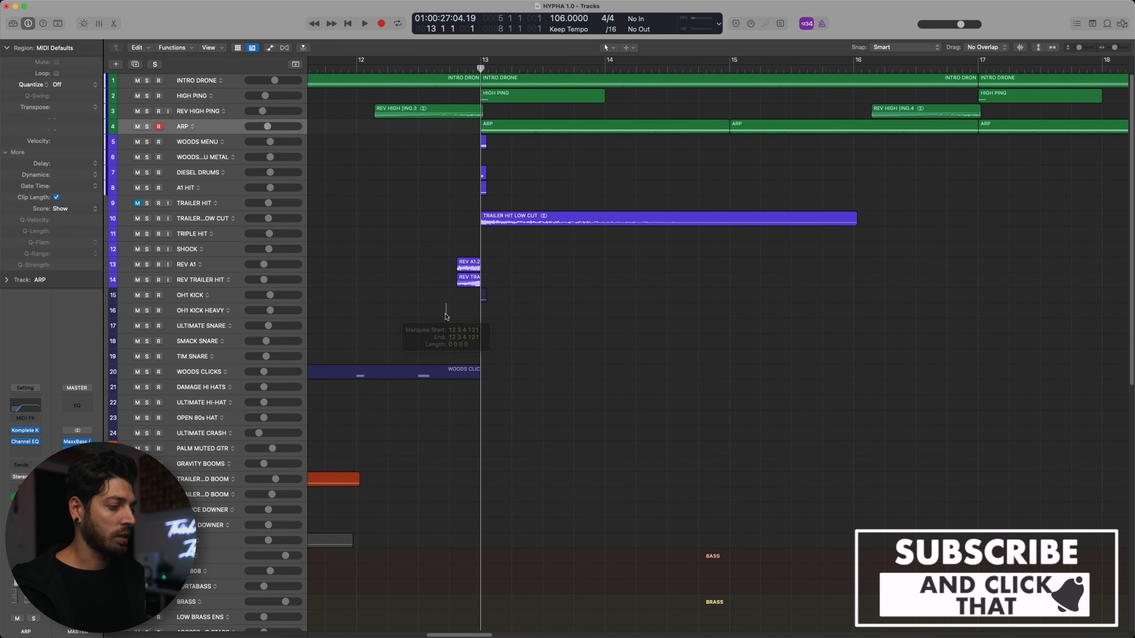
key(space)
key(super+Left)
key(super+Left)
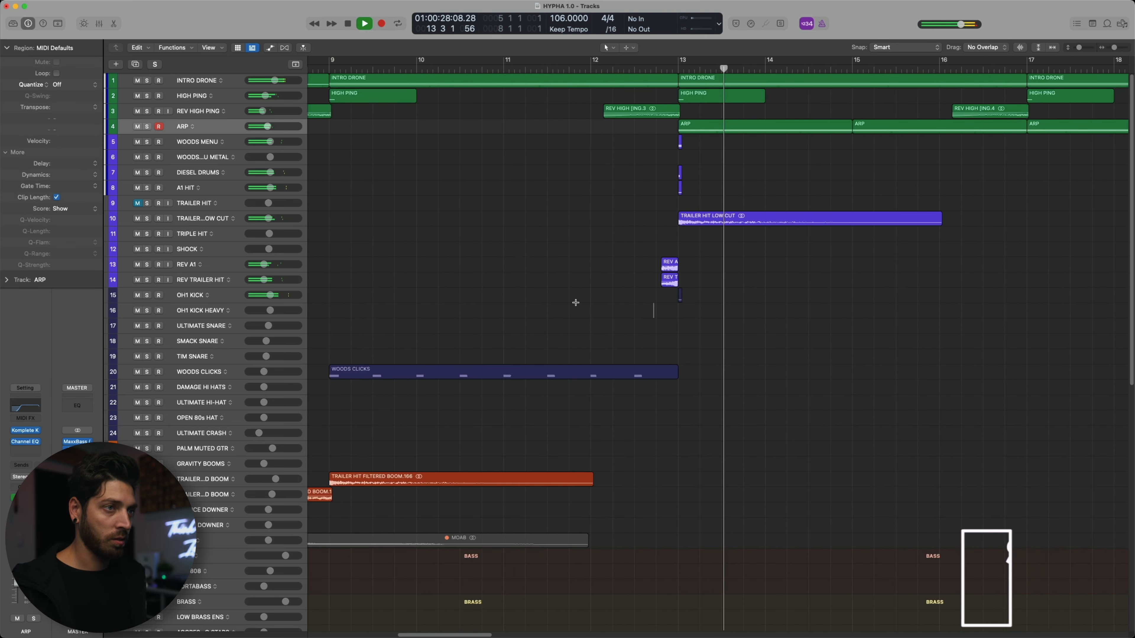
scroll(575, 306, right, 7)
scroll(561, 324, left, 2)
key(space)
Step: Copy the complete stack of hits and reversed hits from bar 13 to bars 15, 17, 19 and 21
drag(488, 311, 446, 142)
drag(461, 219, 585, 219)
drag(585, 219, 710, 218)
drag(709, 219, 833, 219)
drag(833, 219, 957, 219)
click(705, 260)
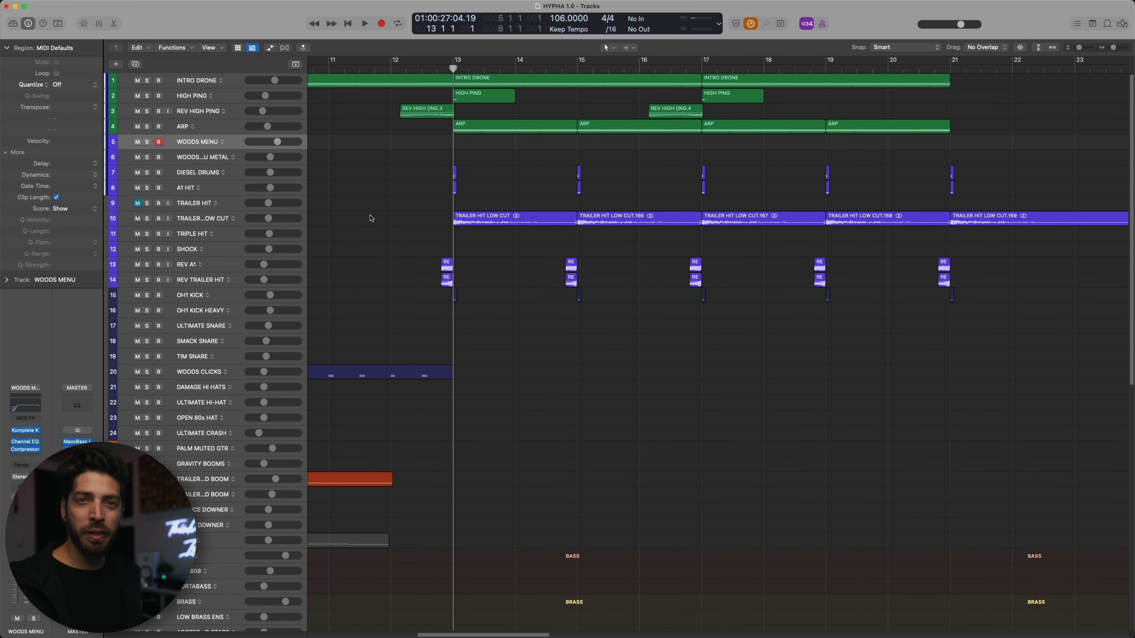
Step: Record a WOODS MENU drum pattern from bar 13, quantize it, and copy the region to bar 15
key(space)
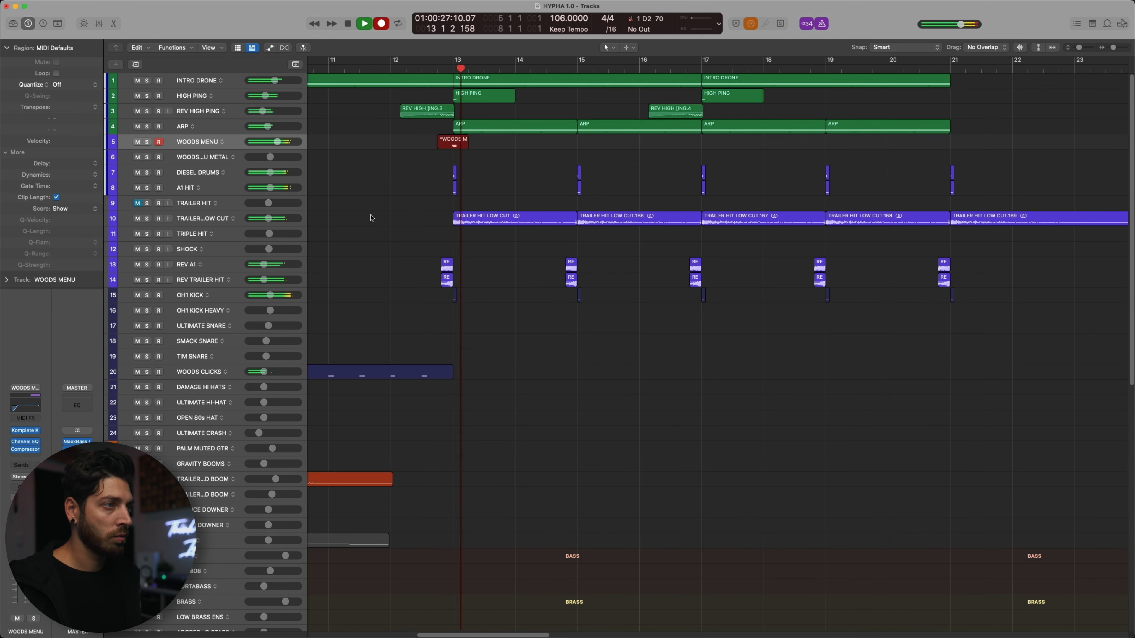
key(space)
key(q)
click(471, 154)
click(471, 146)
drag(470, 146, 595, 146)
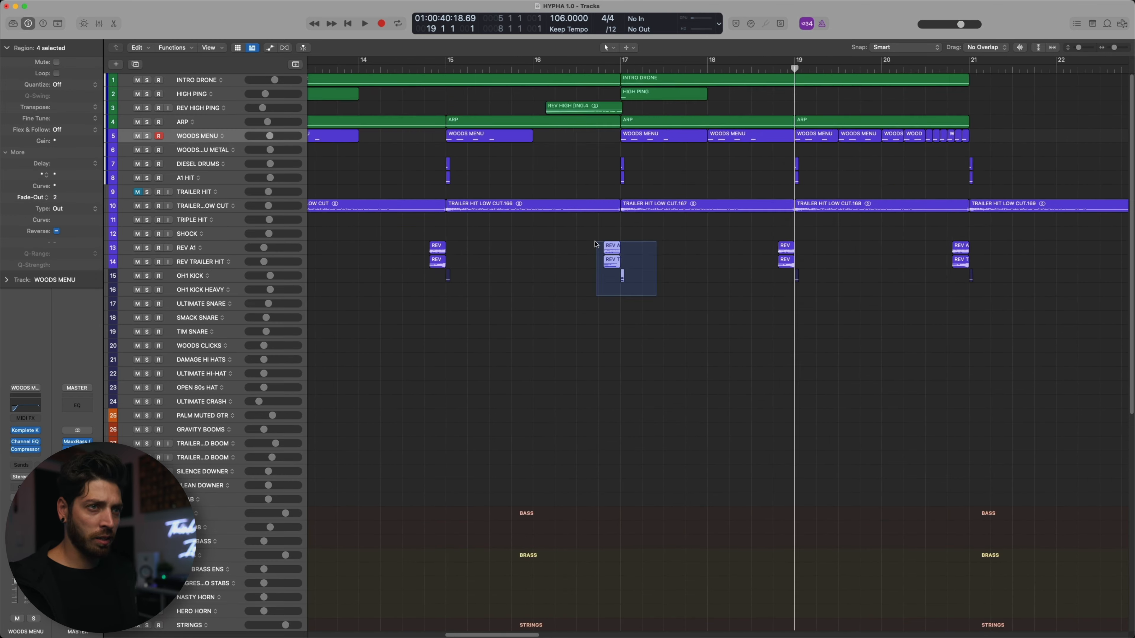
Step: Copy the ULTIMATE CRASH hit from bar 13 to bar 17 and play back the build
drag(536, 466, 705, 468)
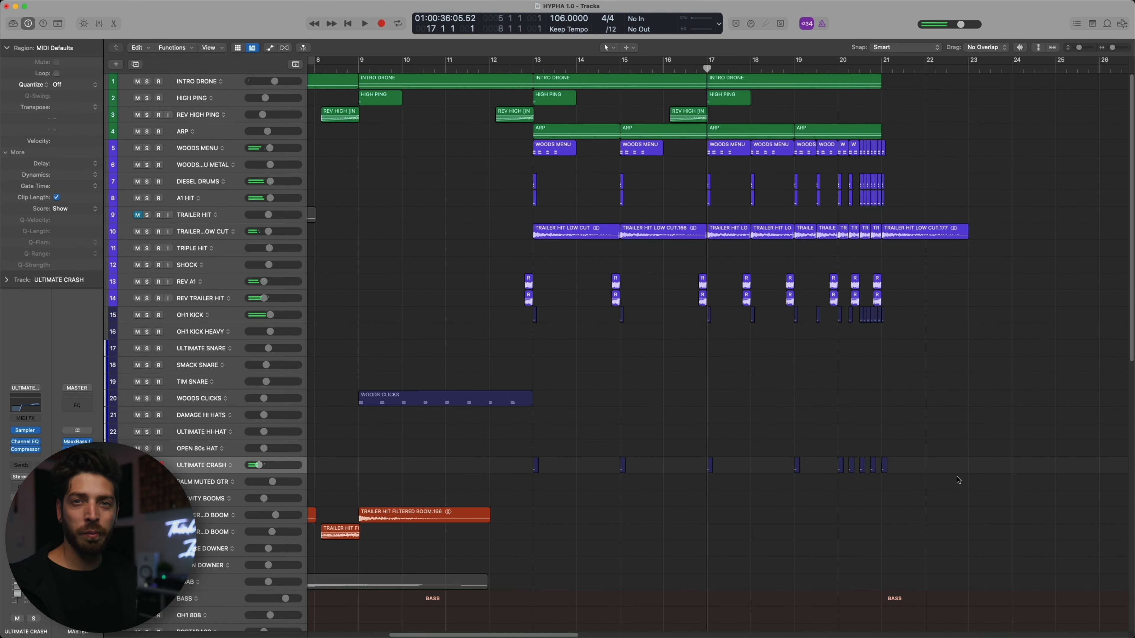
key(space)
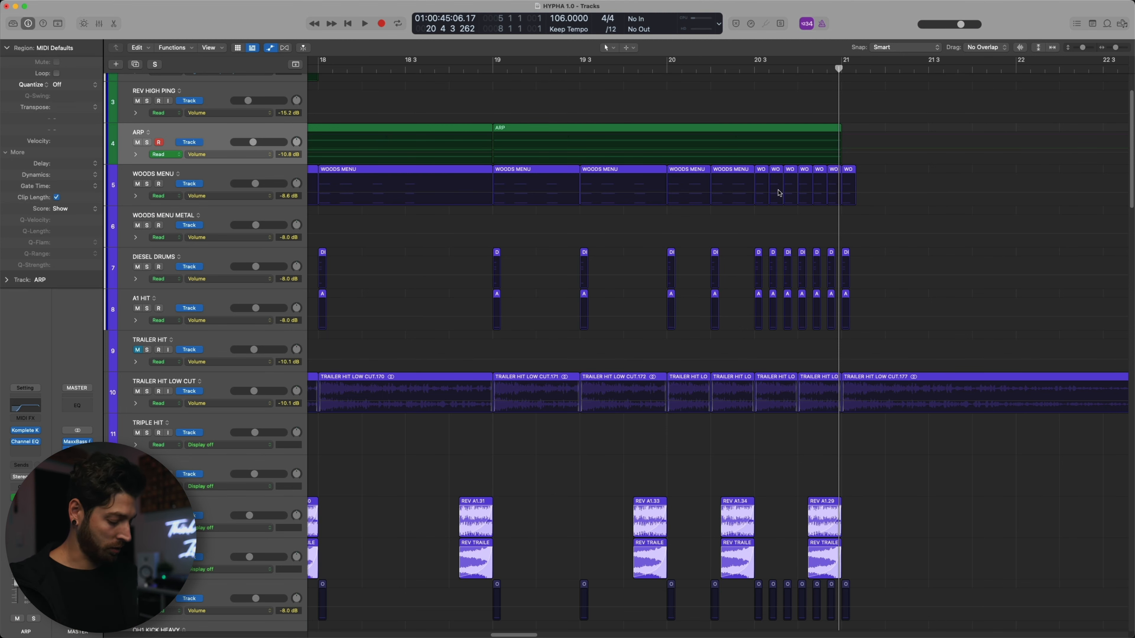
Step: Automate the ARP's arpeggiator Rate from 1/16 to 1/8 Triplet at bar 20 beat 3, returning to 1/16 just after bar 21
key(v)
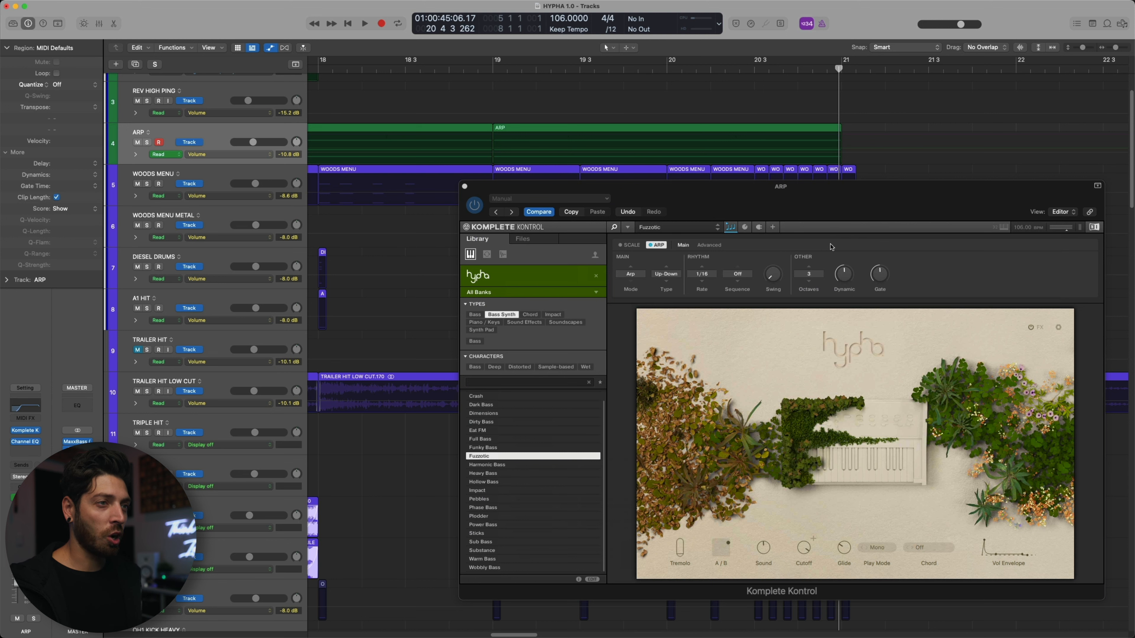
click(693, 277)
click(699, 350)
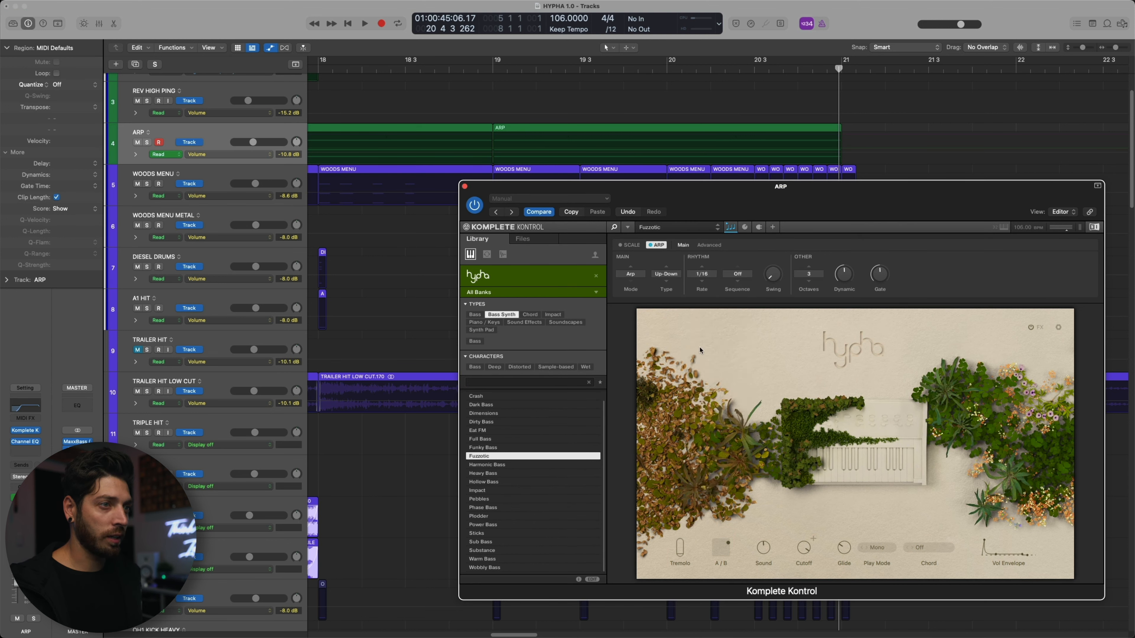
click(698, 283)
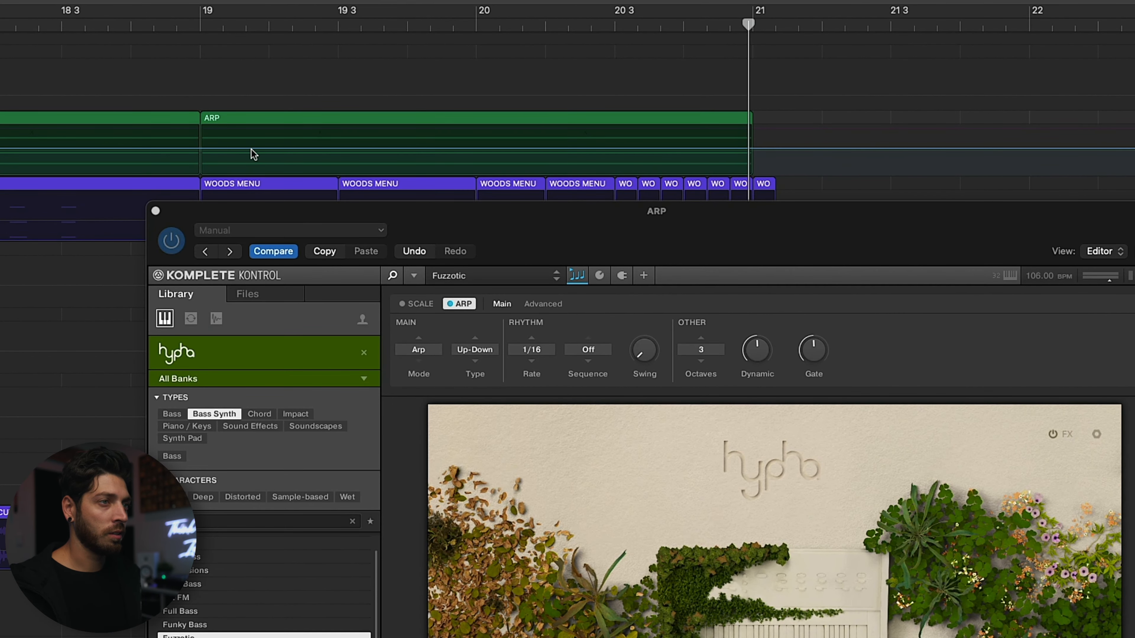
click(253, 148)
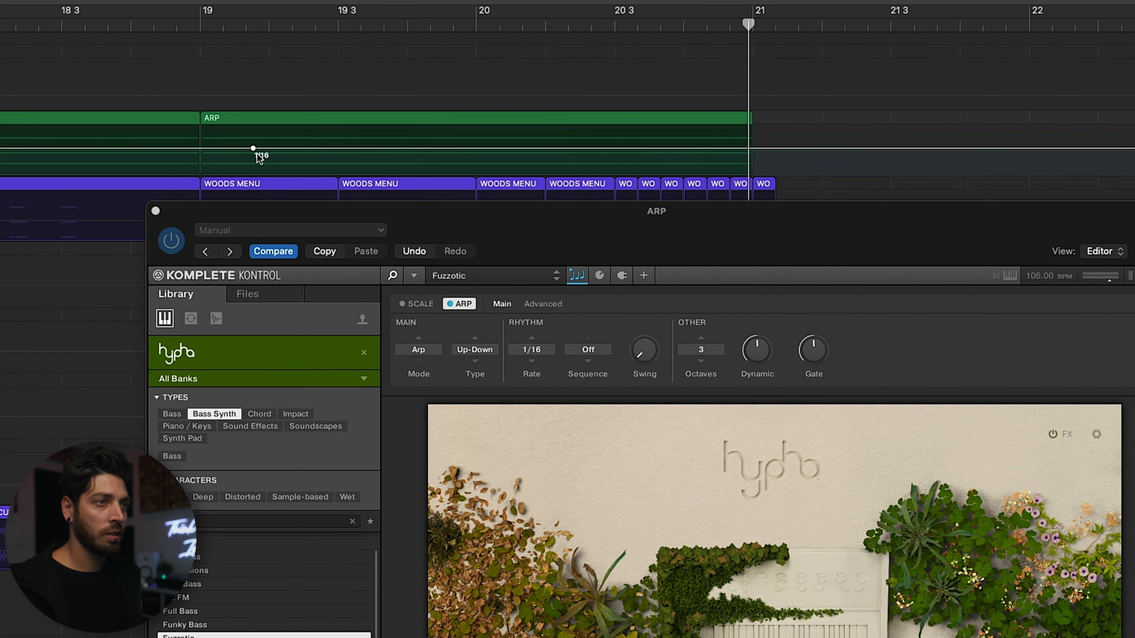
drag(613, 146, 781, 157)
drag(705, 146, 706, 149)
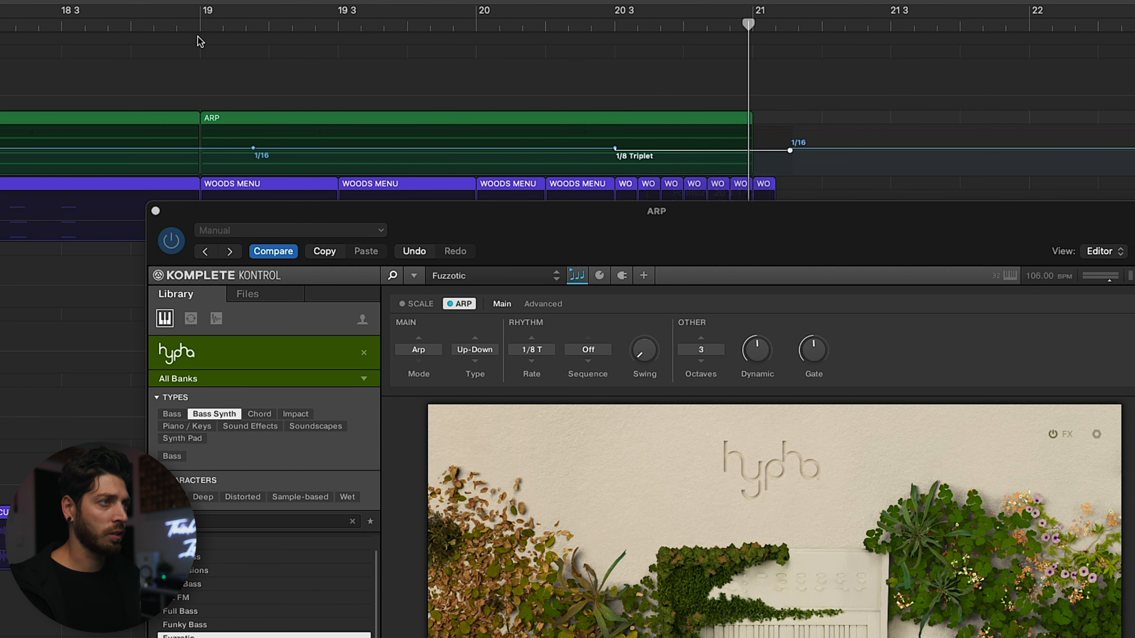
Step: Play back the ARP rate change from bar 19 and close the ARP instrument window and the note editor
click(197, 22)
key(a)
key(space)
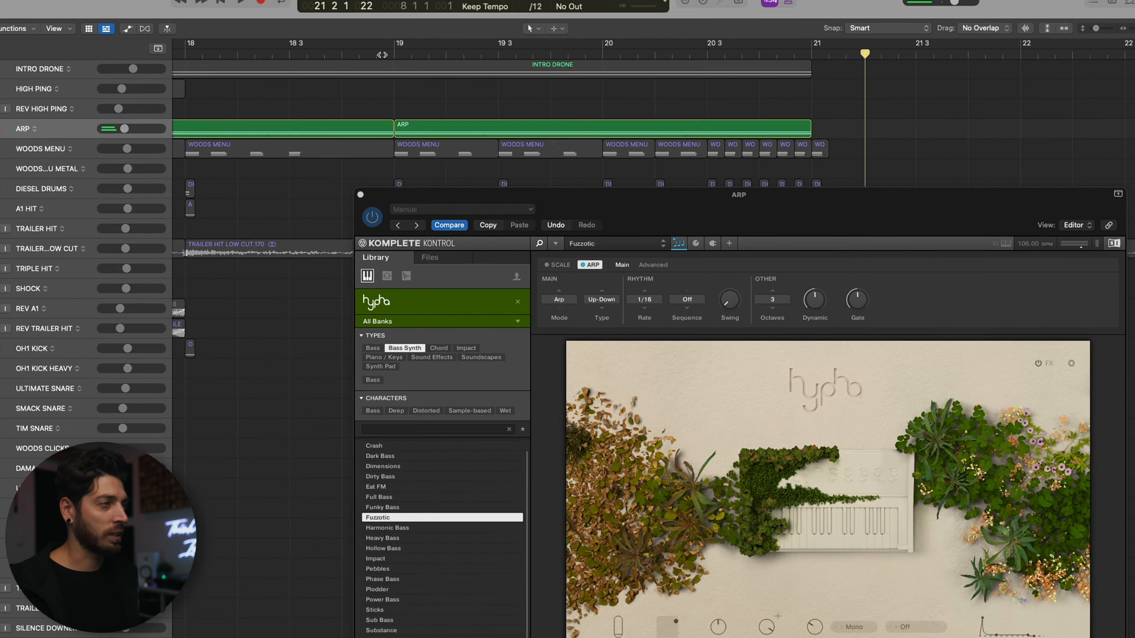
key(space)
key(s)
click(464, 187)
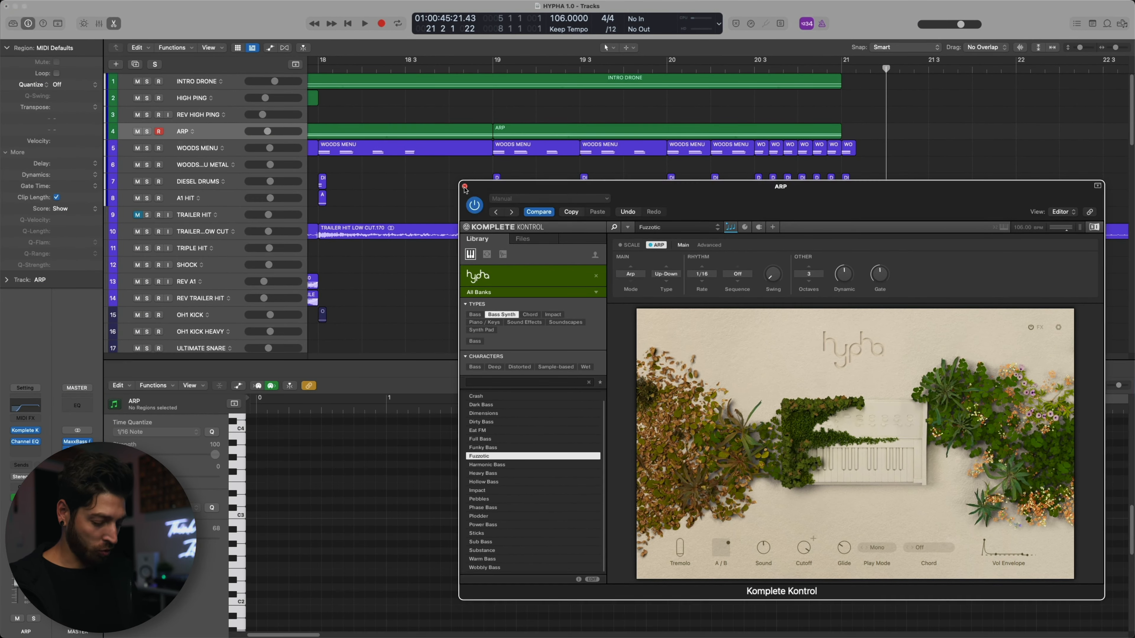
key(e)
Step: Delete the HIGH PING region at bar 17 with the playhead placed at that bar
click(217, 102)
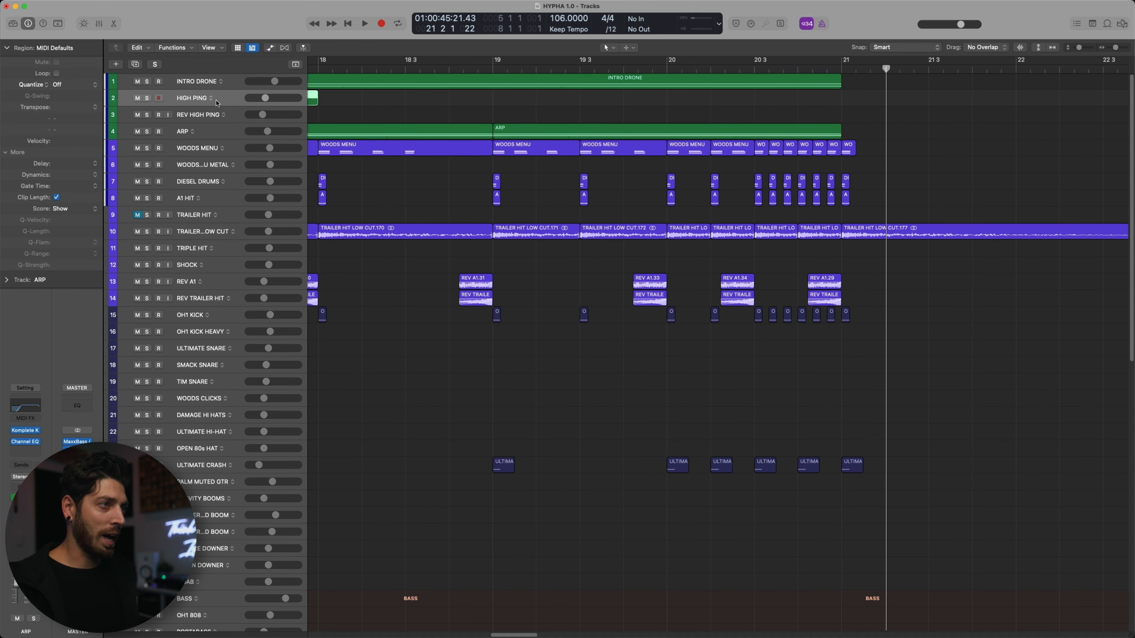
key(super+Left)
key(comma)
key(comma)
key(comma)
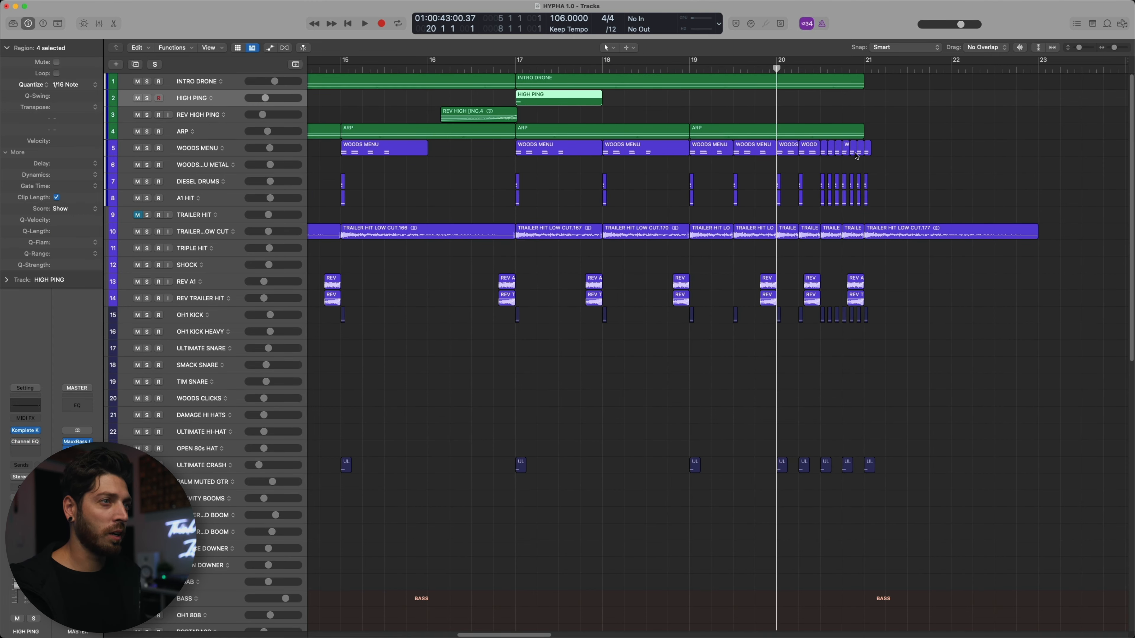
key(comma)
key(comma)
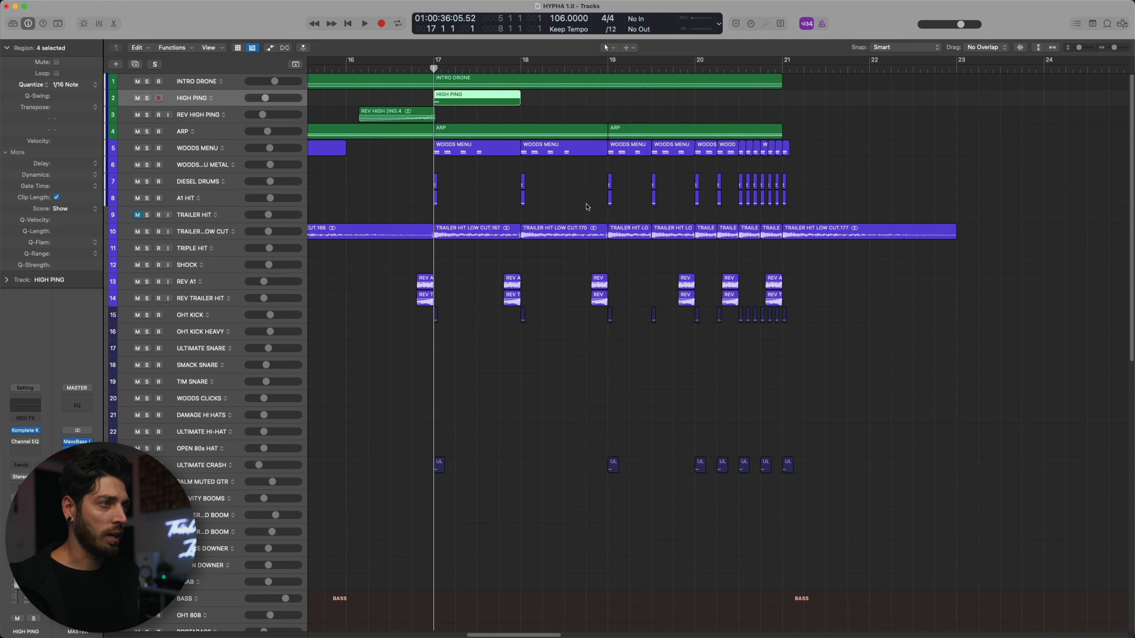
click(455, 116)
click(456, 101)
key(Delete)
Step: Record a new series of HIGH PING notes from bar 17 until past bar 21
scroll(555, 330, left, 3)
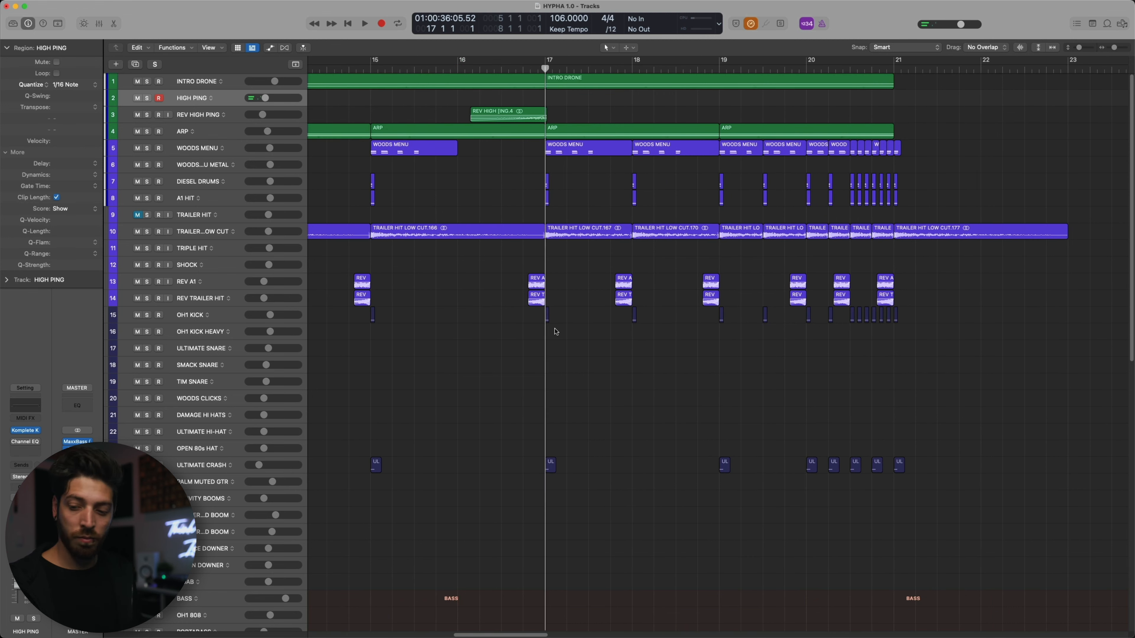
key(r)
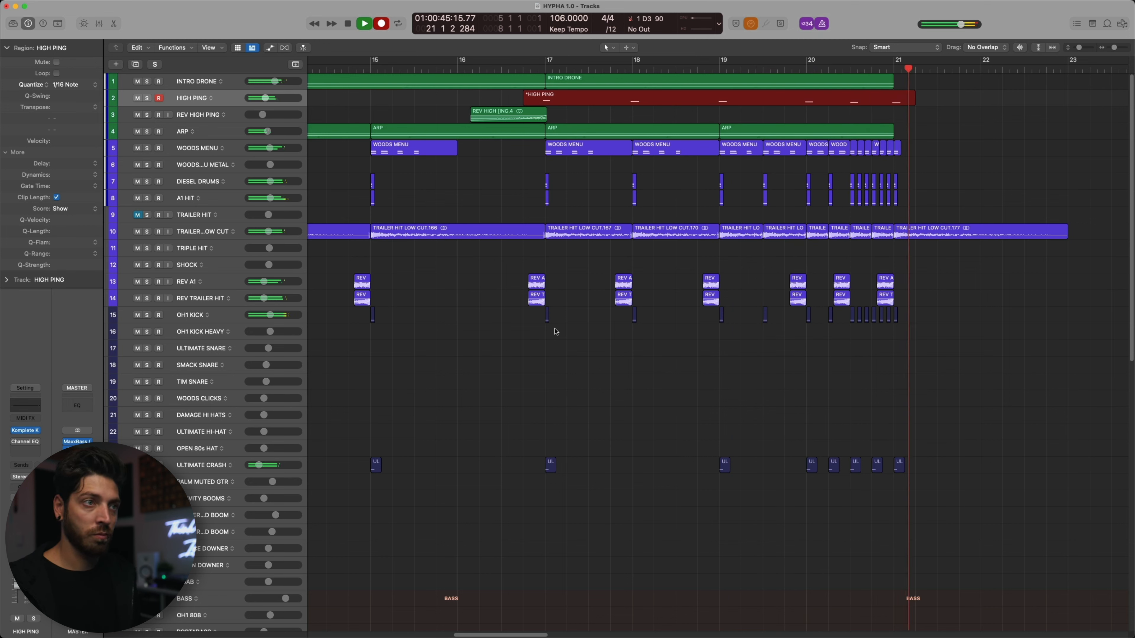
key(space)
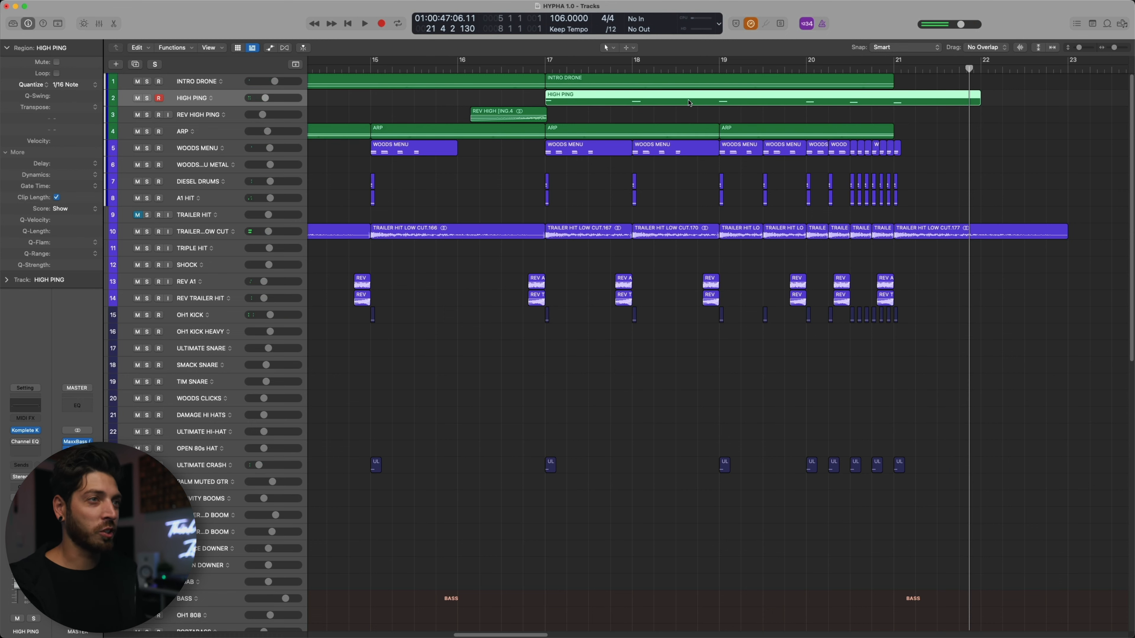
Step: Duplicate the HIGH PING track as a new instrument track named BASS PLUCK
click(544, 71)
key(super+Left)
key(super+Up)
key(super+Up)
key(super+Up)
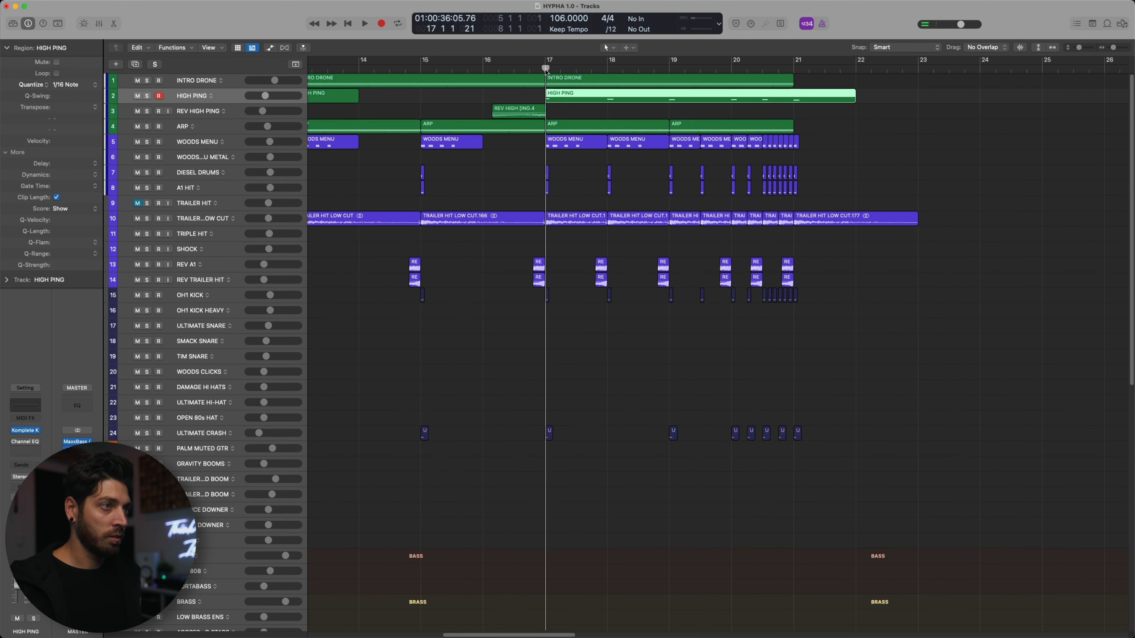
key(super+Left)
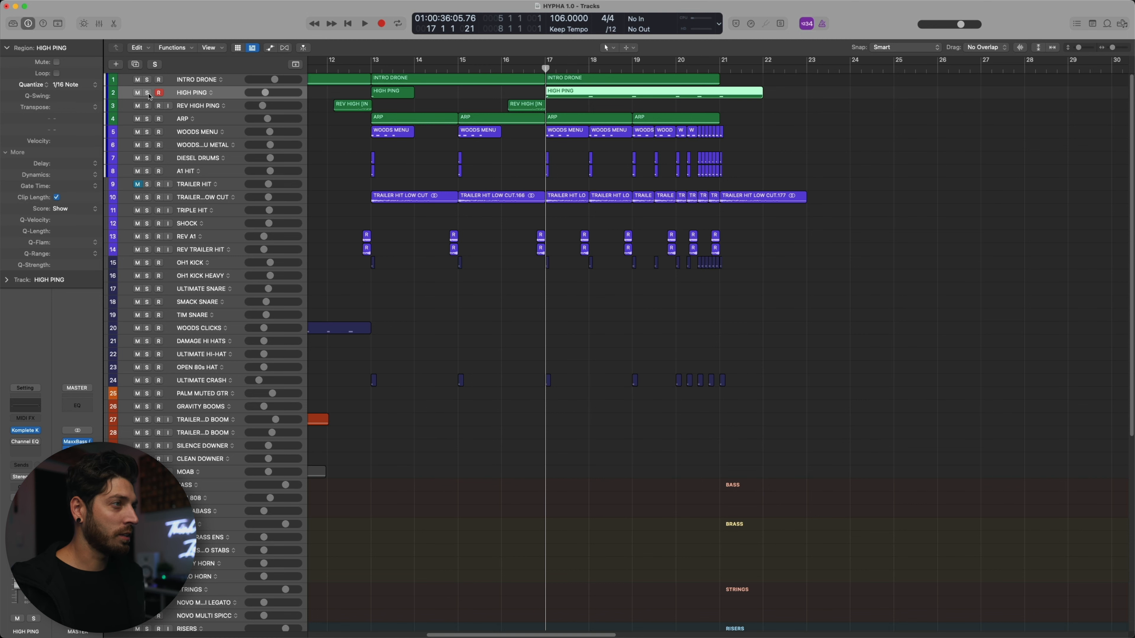
click(189, 97)
key(super+d)
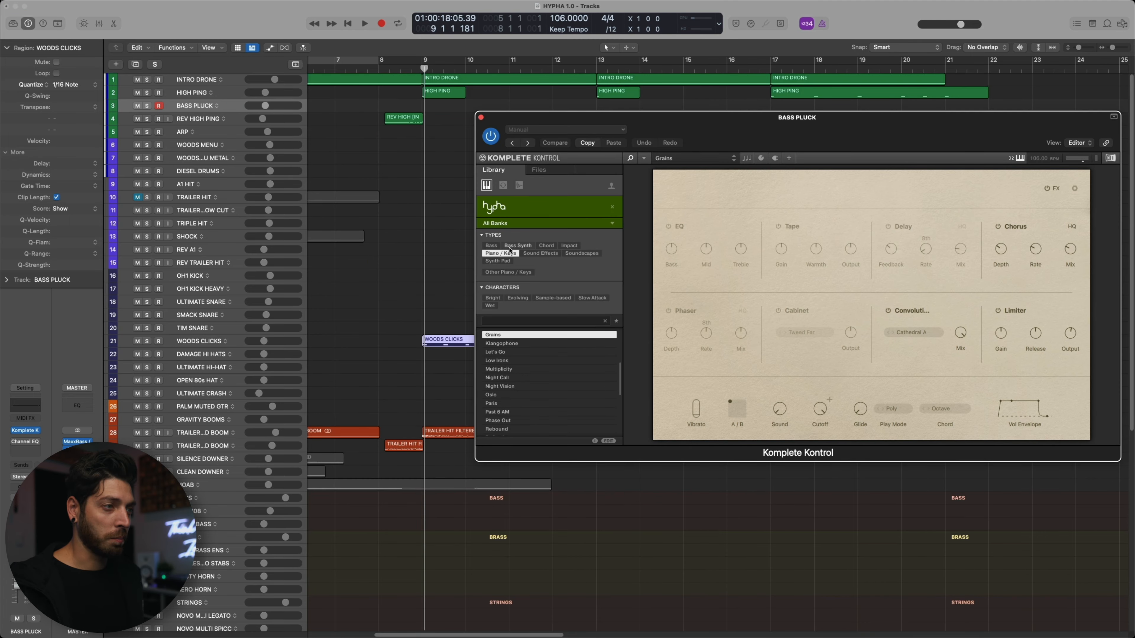
Step: Browse Hypha's Bass Synth presets for the BASS PLUCK track and load Substance
click(517, 245)
click(532, 392)
key(Down)
key(Down)
key(Down)
key(Down)
key(Down)
key(Down)
key(Down)
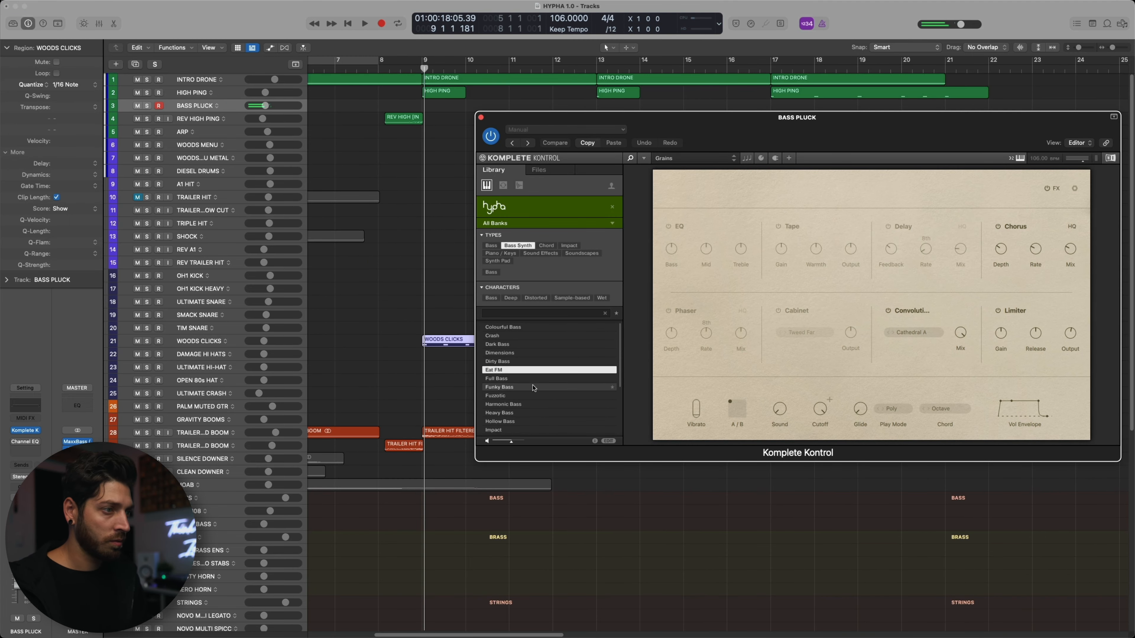
key(Down)
key(Down)
key(Down)
key(Down)
key(Down)
key(Down)
key(Down)
key(Down)
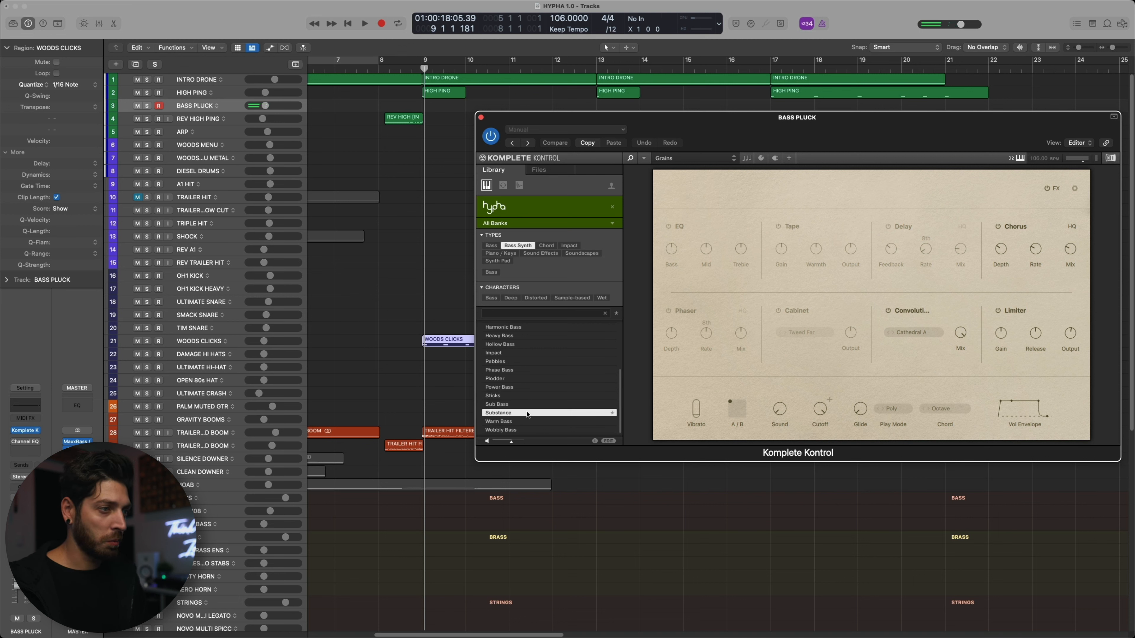
double_click(527, 414)
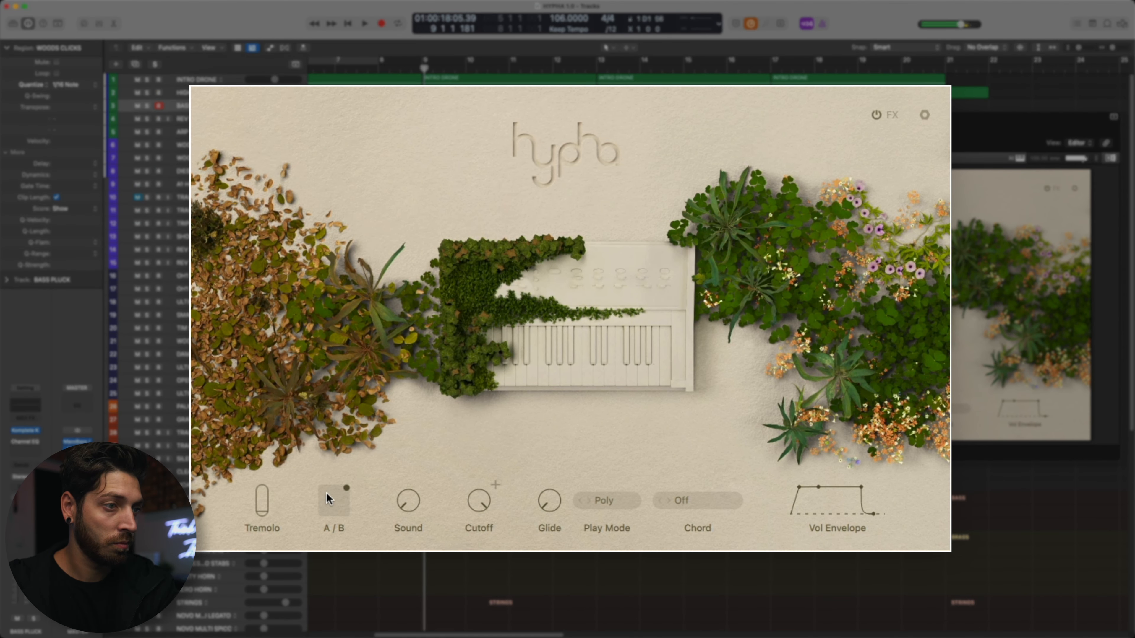
Step: Set the Substance preset's A/B pad to its upper-left corner, enable Tape, raise its Warmth, and close the instrument
drag(343, 490, 415, 553)
drag(256, 539, 236, 475)
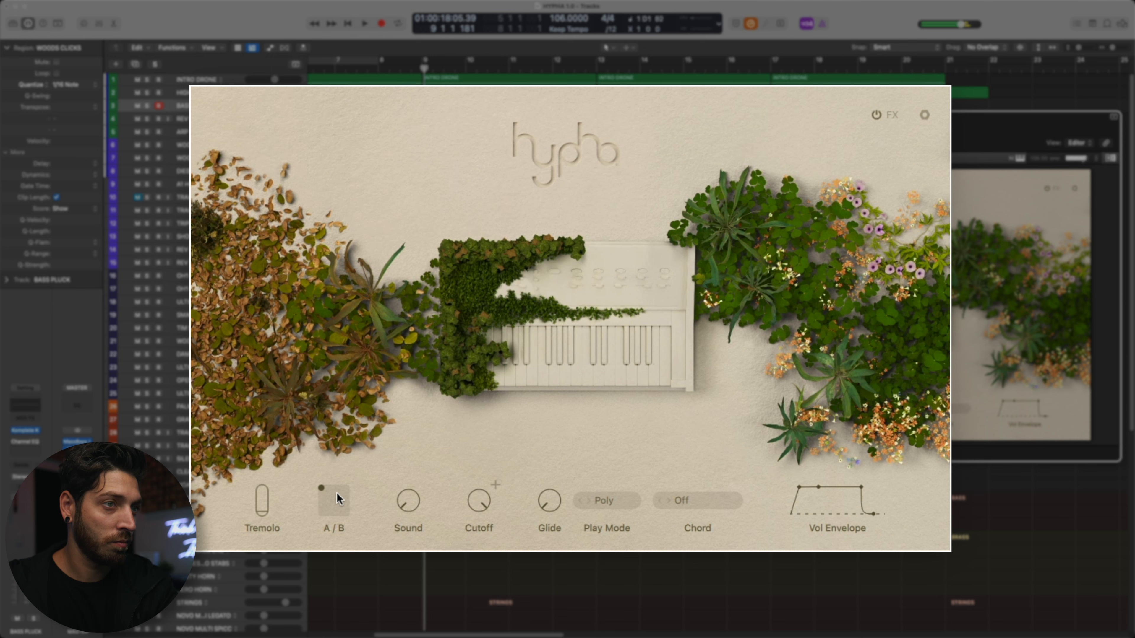
click(891, 116)
click(405, 182)
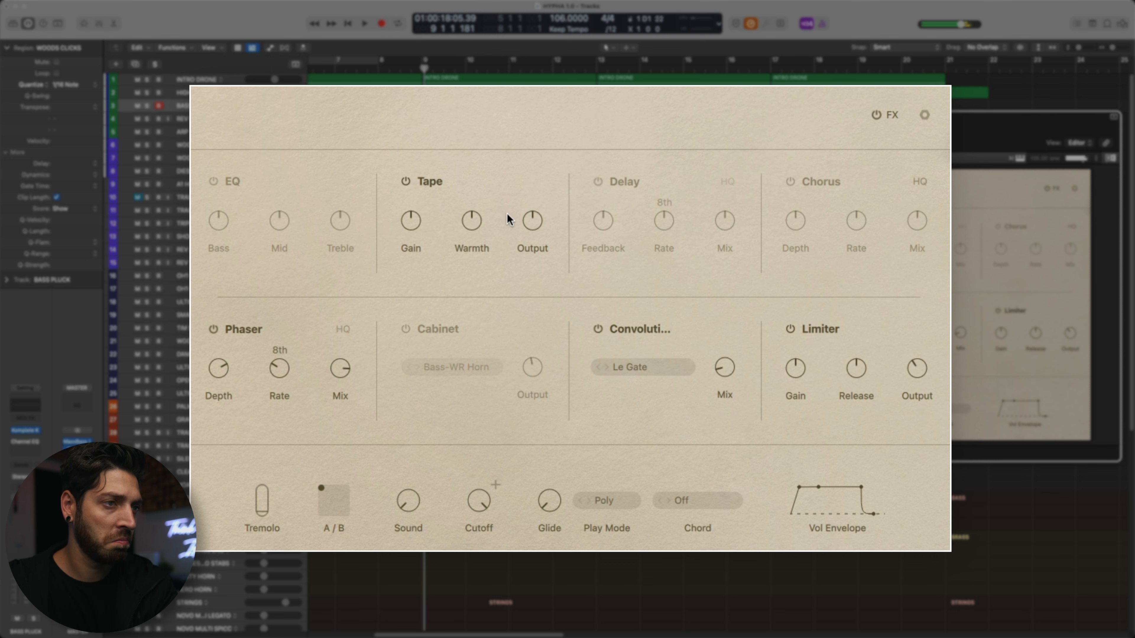
drag(461, 223, 476, 203)
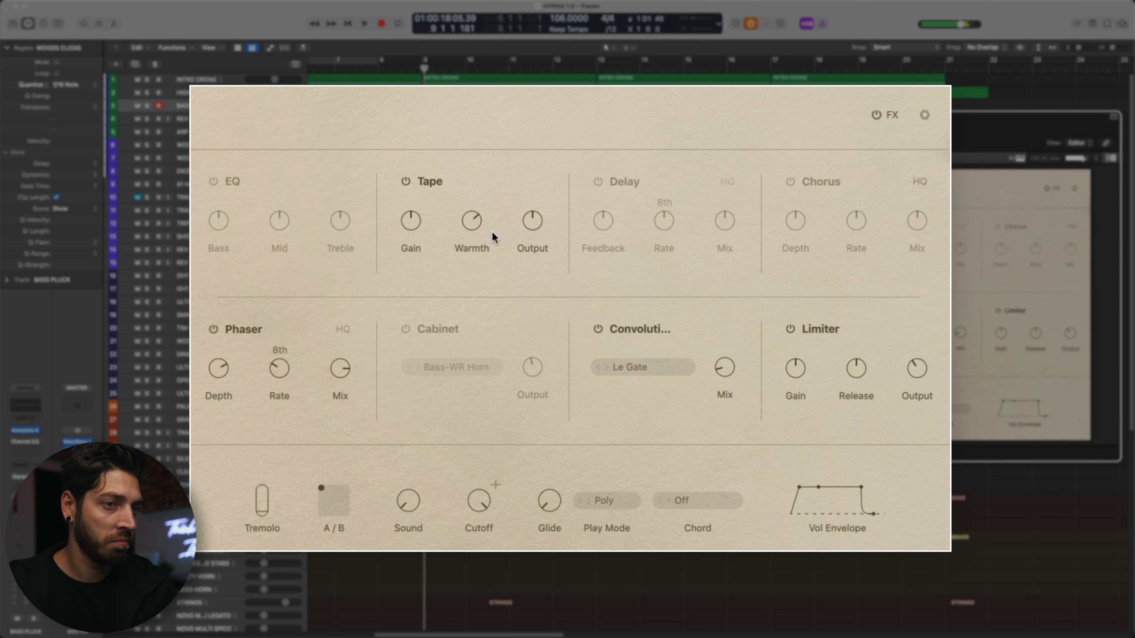
drag(837, 530, 831, 535)
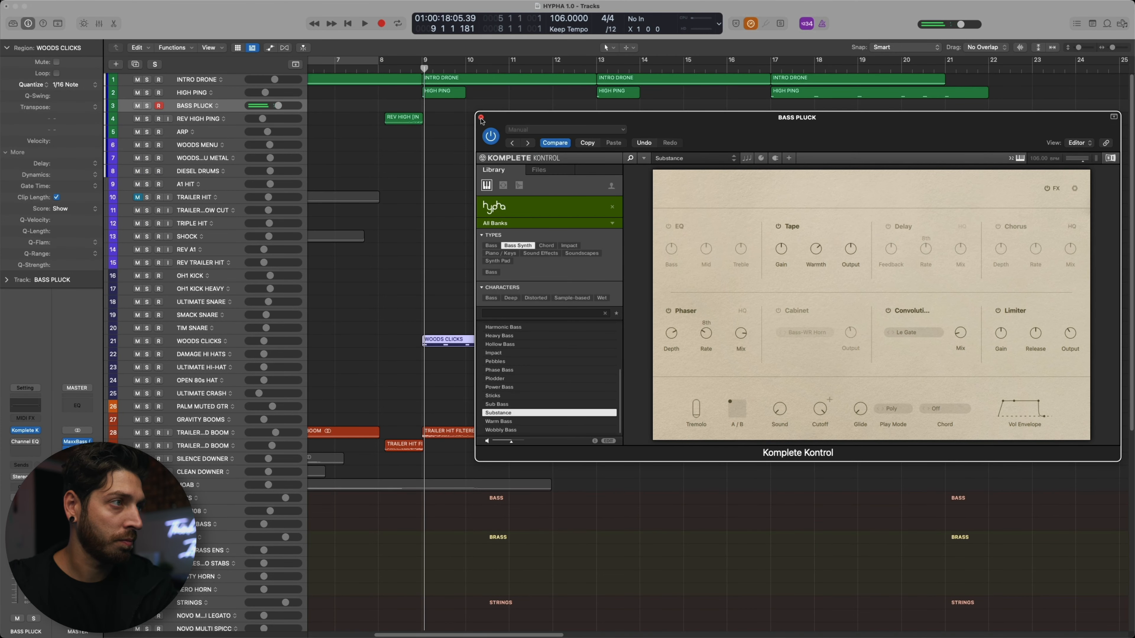
click(480, 118)
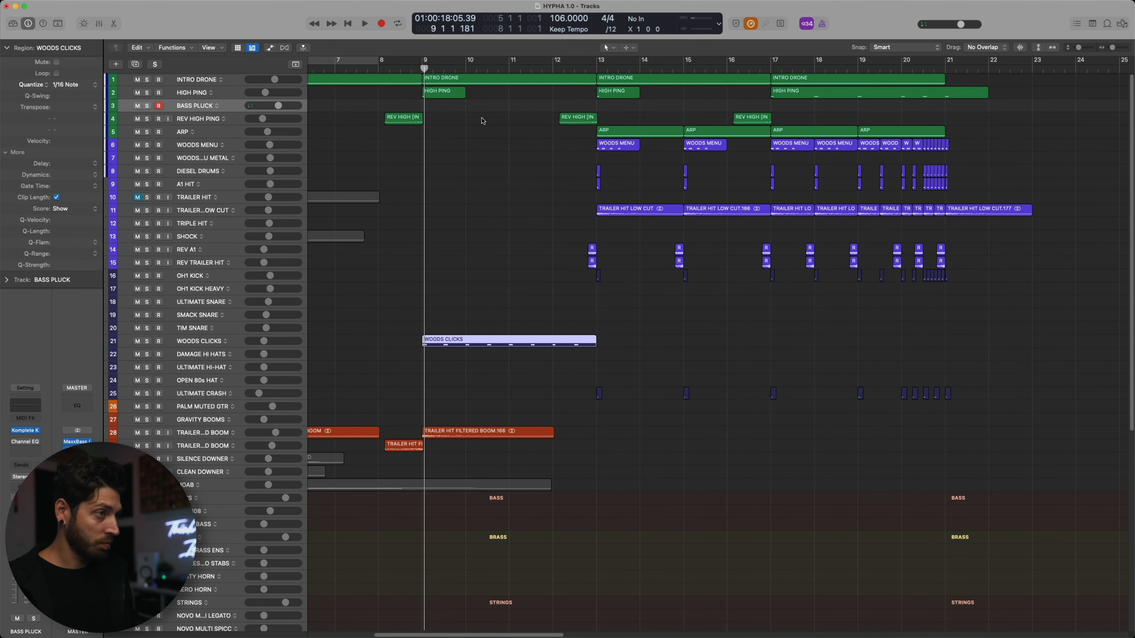
Step: Record repeated single-pitch BASS PLUCK notes from bar 9, trim the region's start to bar 9 and force all its notes legato
key(space)
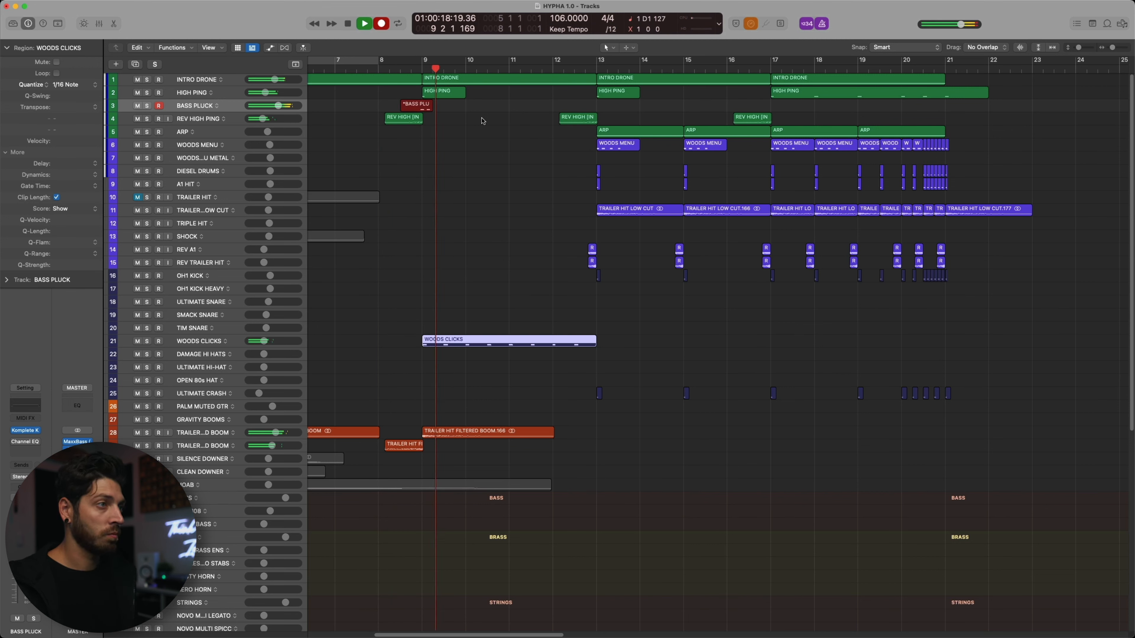
key(space)
drag(379, 109, 422, 109)
key(p)
key(super+a)
key(shift+backslash)
Step: Repeat the one-bar BASS PLUCK region three times to fill bars 9 to 13
click(447, 105)
key(super+r)
key(super+r)
key(super+r)
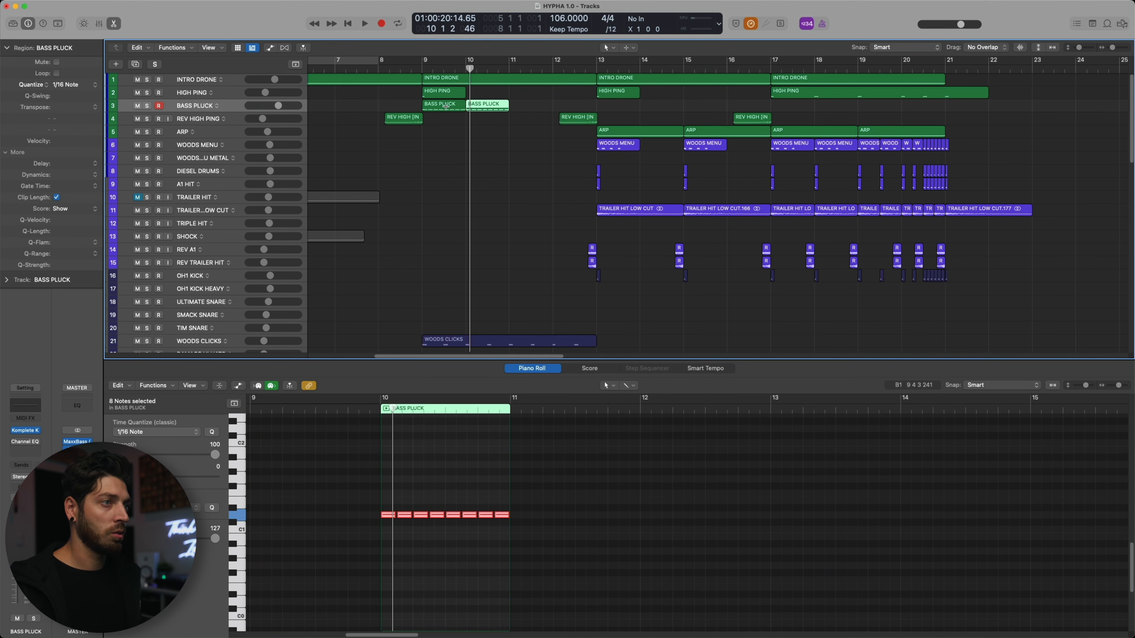
Step: Repeat the four BASS PLUCK regions from bar 13 to bar 17 and lower the track's volume during playback
click(398, 67)
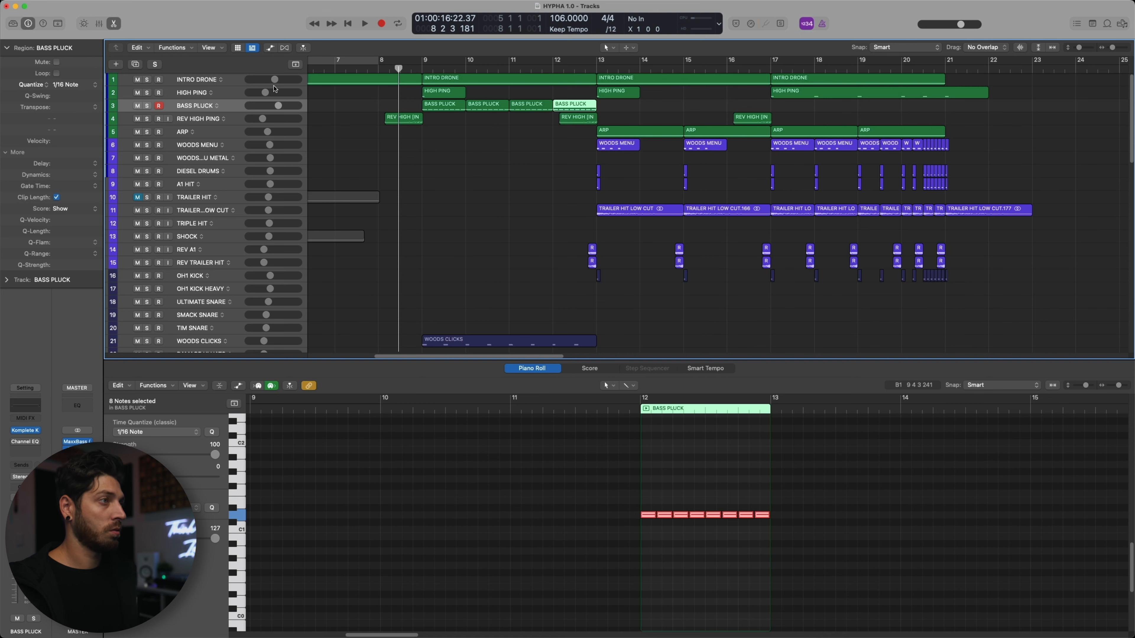
drag(276, 108, 271, 107)
key(space)
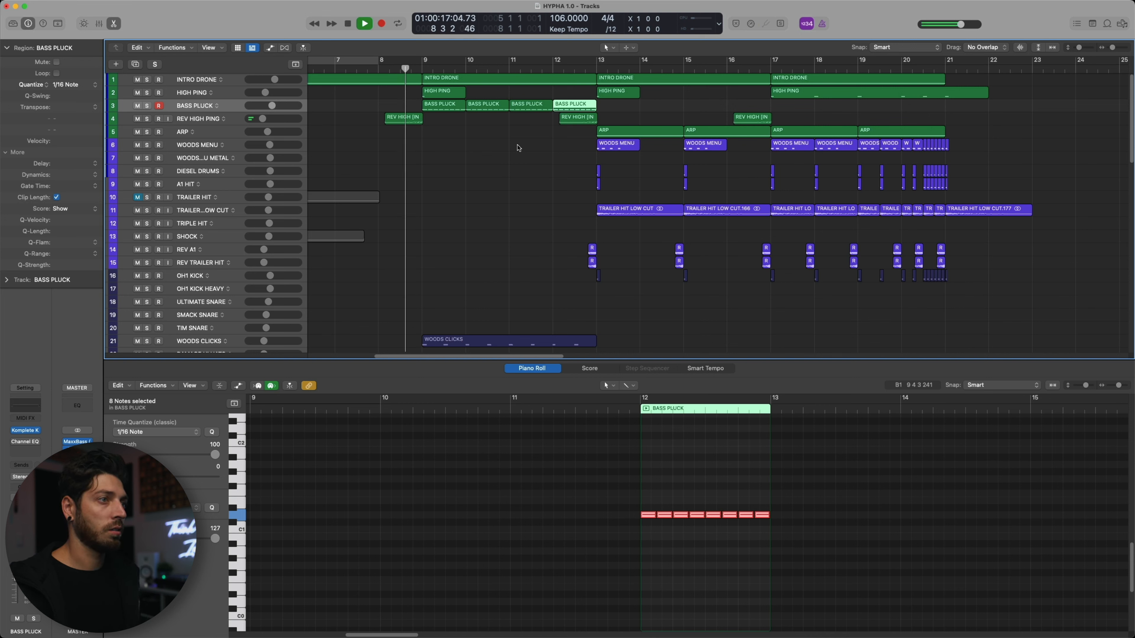
drag(603, 110, 442, 106)
key(super+r)
drag(272, 107, 267, 108)
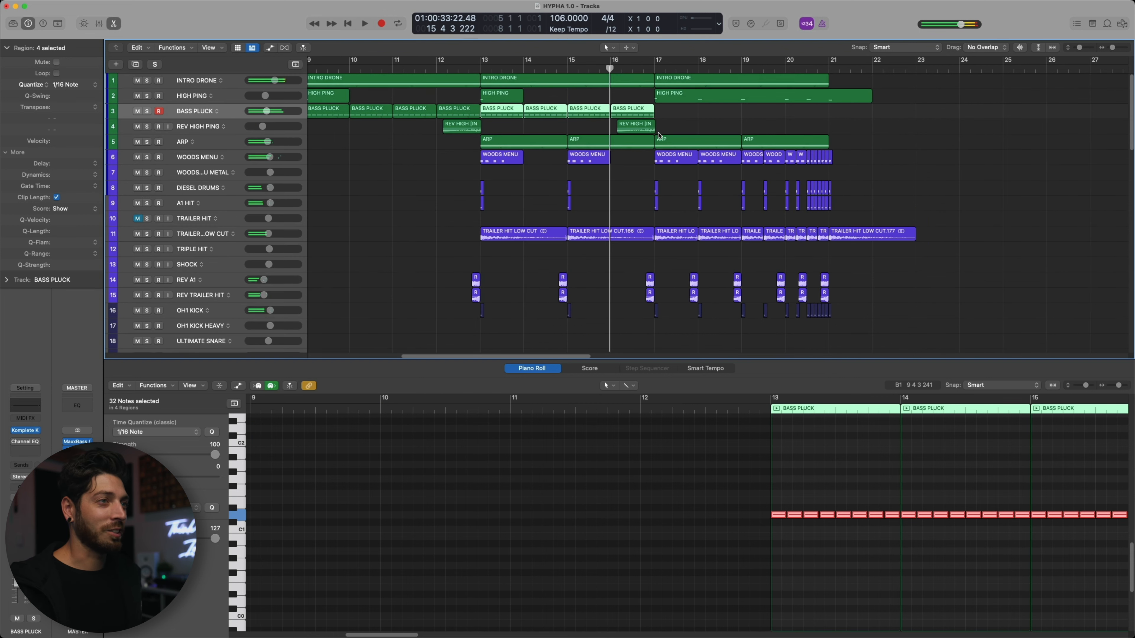
Step: Repeat the four BASS PLUCK regions once more to fill bars 17 to 21
click(663, 113)
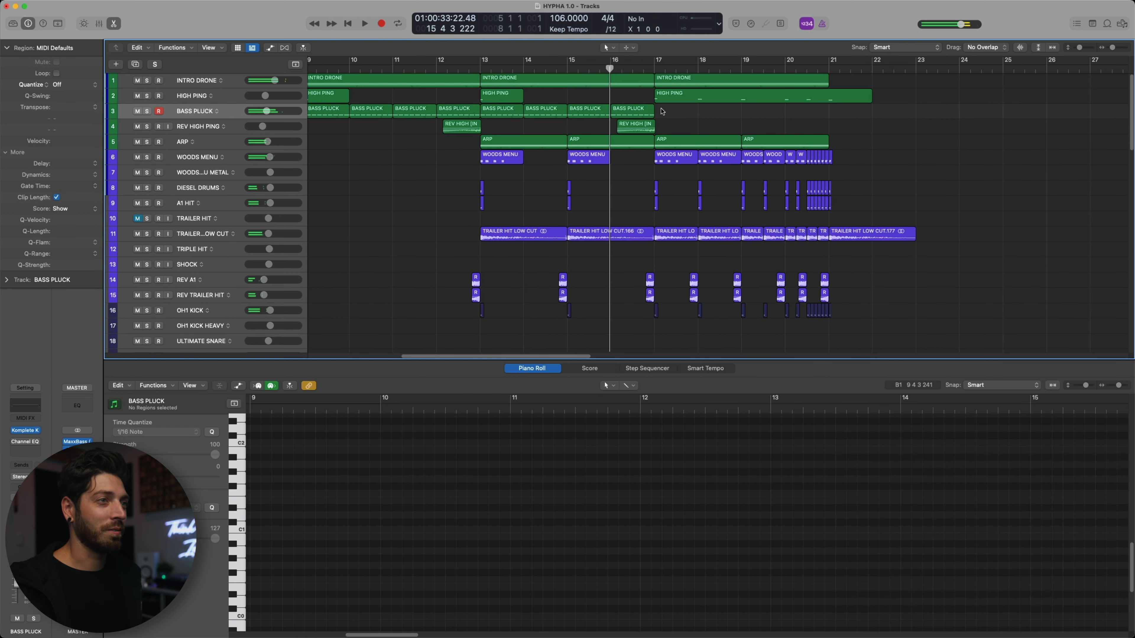
click(646, 115)
drag(677, 115, 485, 110)
key(super+r)
scroll(678, 135, right, 2)
click(506, 562)
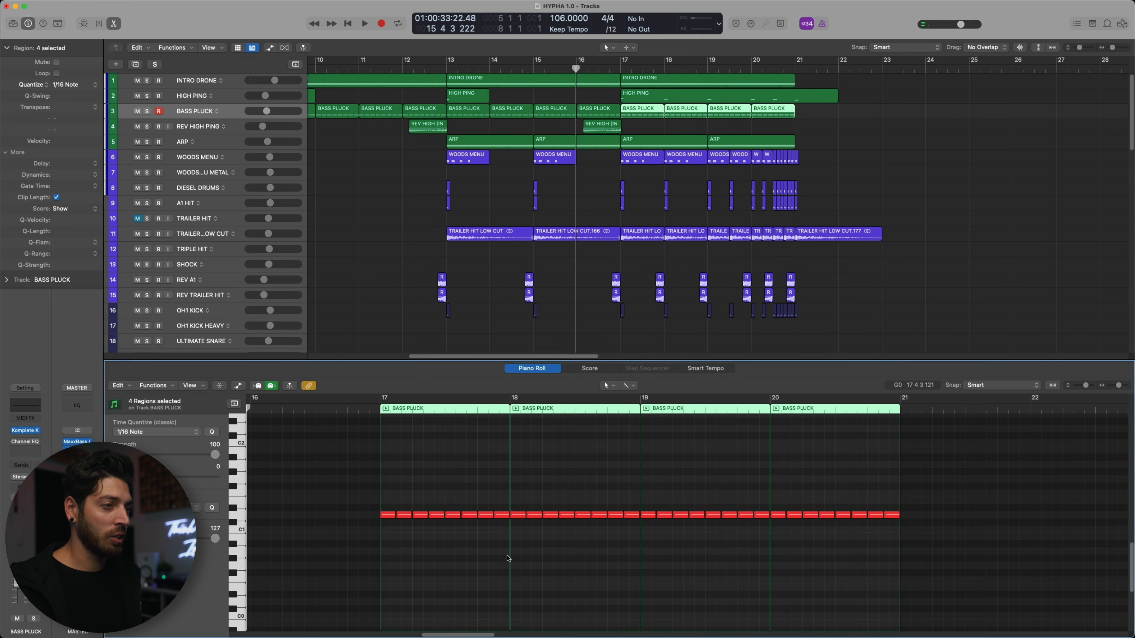
Step: Shape the BASS PLUCK notes in bars 17 to 21 into a descending line with six closing notes, and lower the track's volume
click(662, 69)
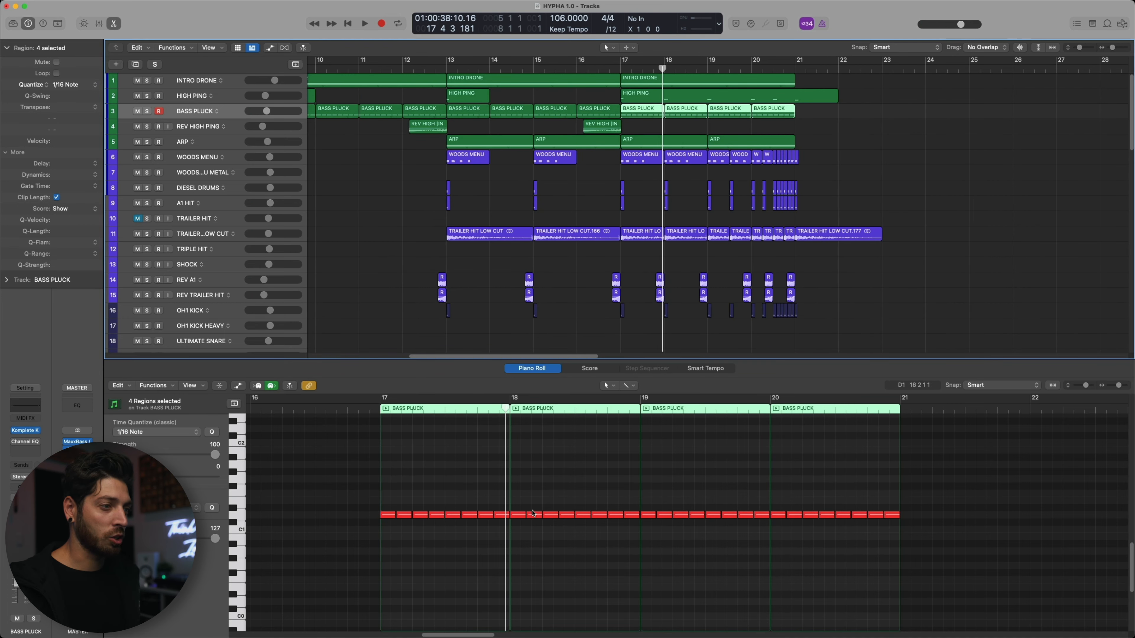
drag(840, 580, 855, 583)
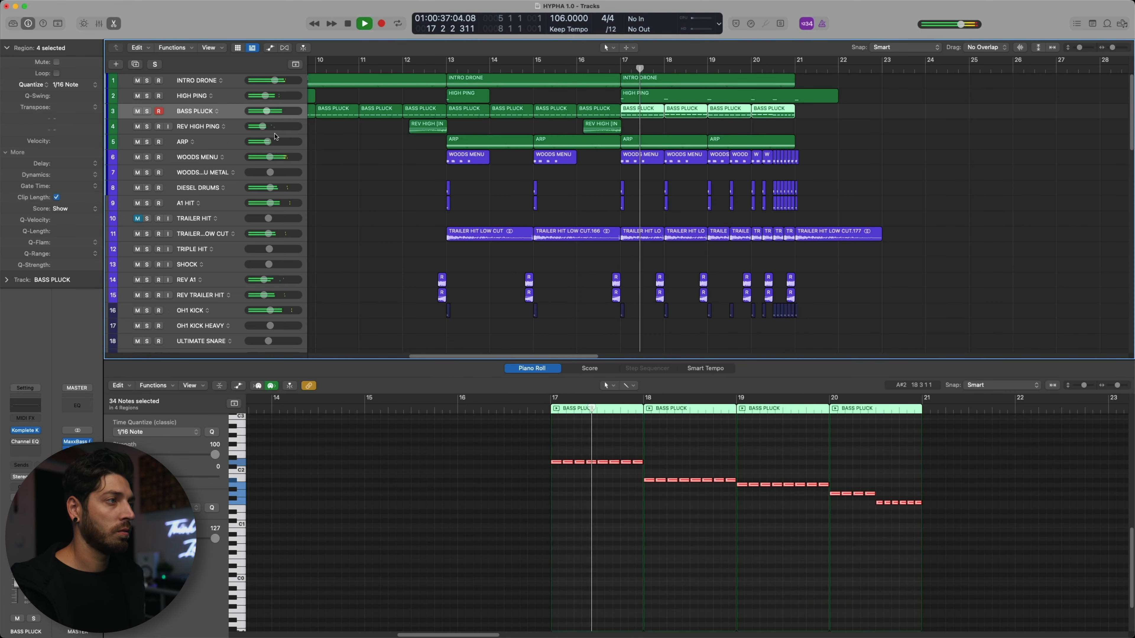
drag(267, 111, 268, 143)
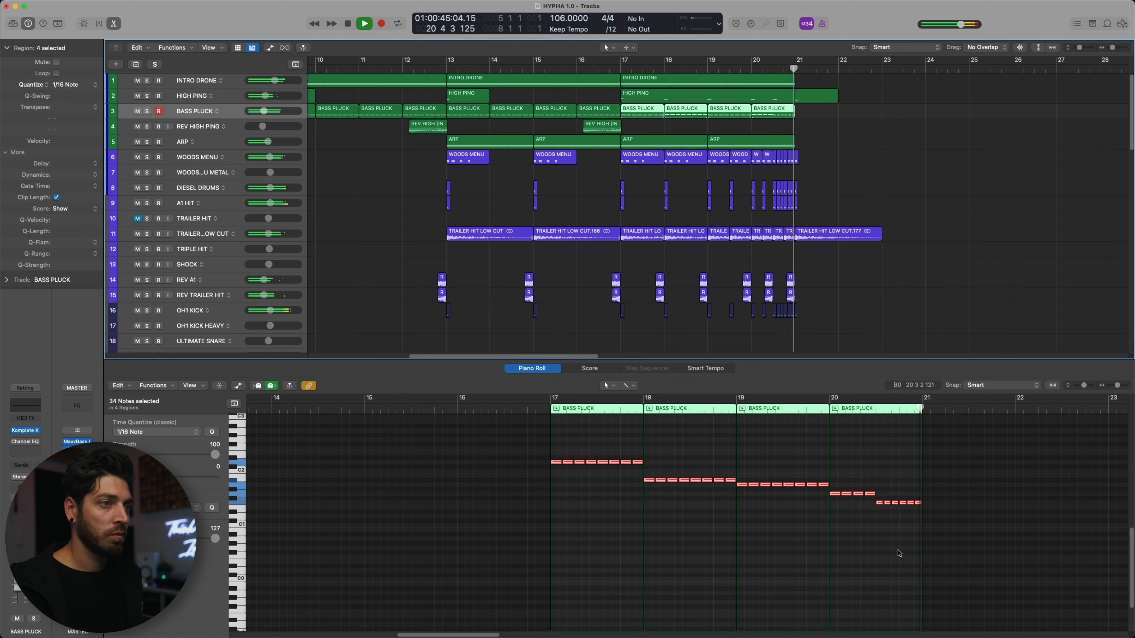
key(space)
key(e)
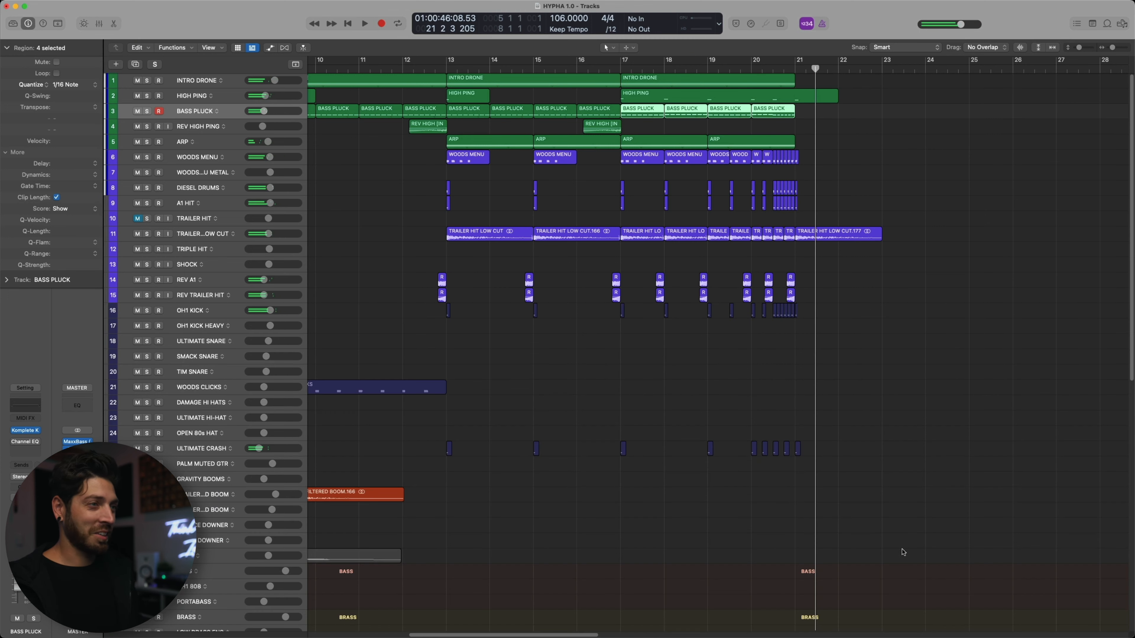
Step: Repeat the WOODS CLICKS region at bar 13 and time-compress the copy to two bars
click(600, 486)
key(z)
click(510, 365)
key(super+r)
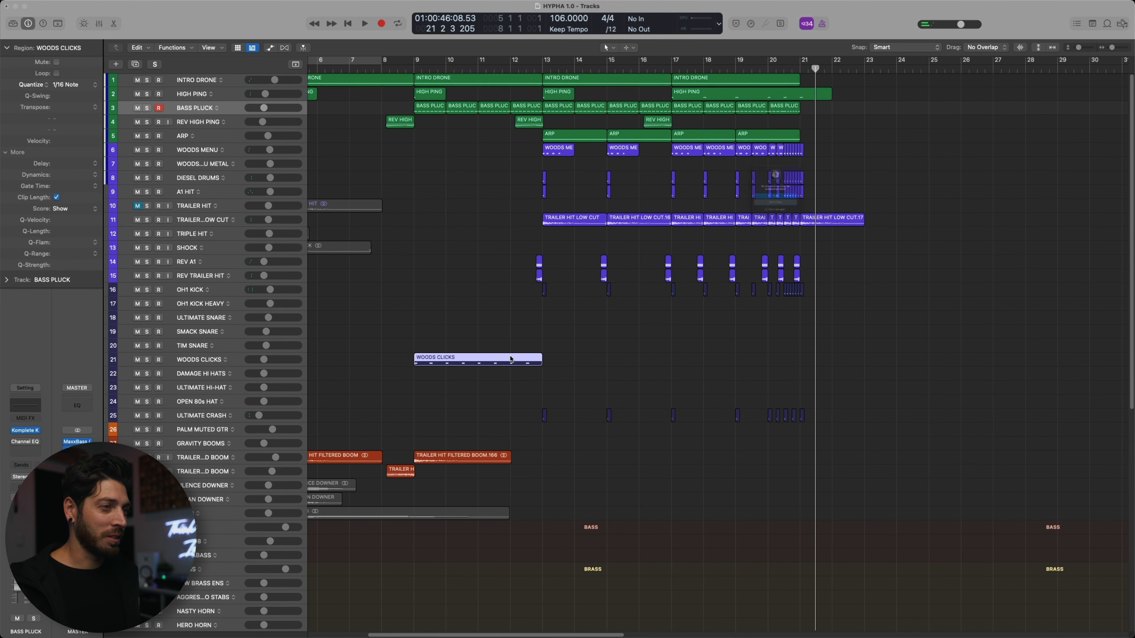
key(Return)
drag(668, 365, 604, 370)
Step: Repeat the two-bar WOODS CLICKS region from bar 15 to bar 21 and play back the build
click(565, 377)
key(super+Down)
key(super+Down)
key(super+Right)
click(509, 435)
key(super+r)
key(Return)
shift+click(502, 436)
key(super+r)
key(Return)
click(582, 470)
key(super+Left)
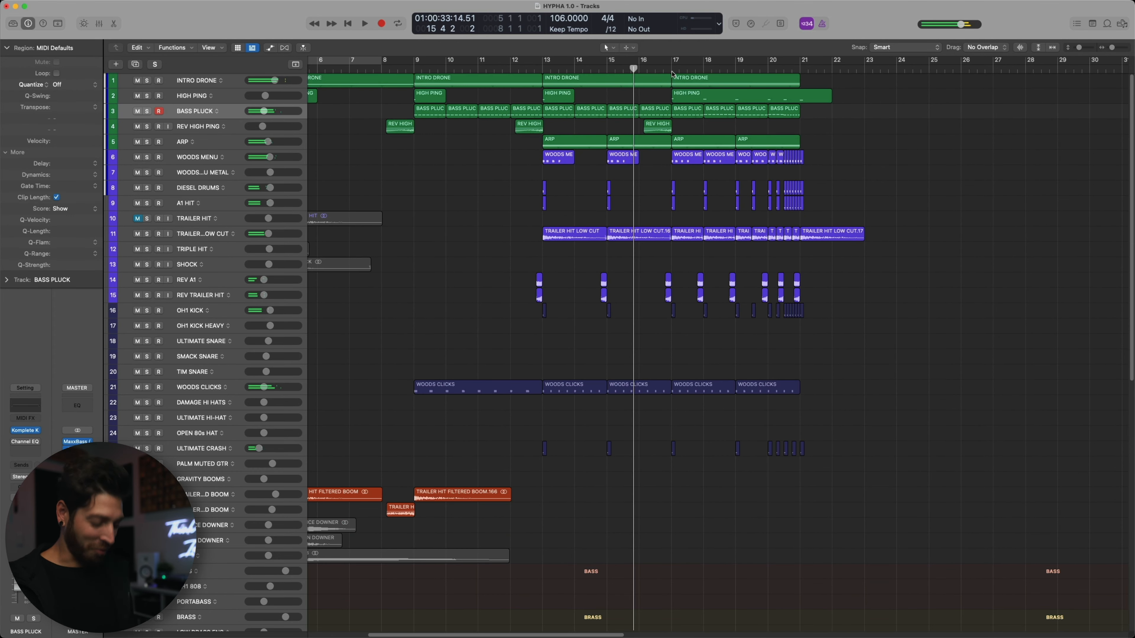
Step: Place the playhead at bar 17 and open the LOW BRASS ENS and AGGRESSIVE LEGATO STABS instruments
click(672, 73)
key(comma)
scroll(754, 512, down, 5)
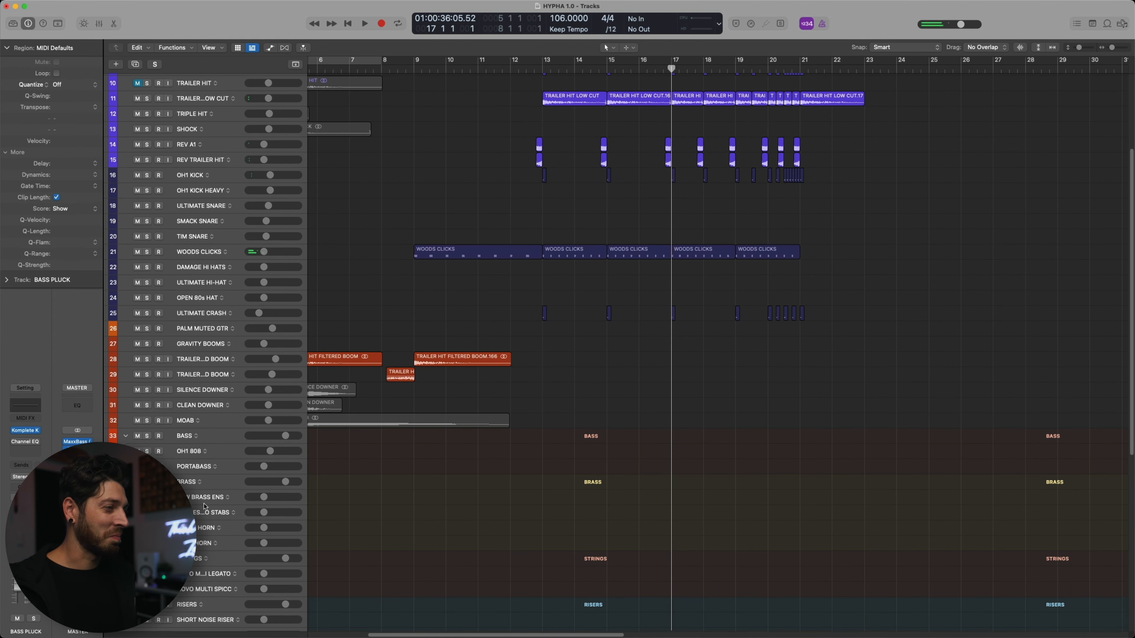
click(200, 501)
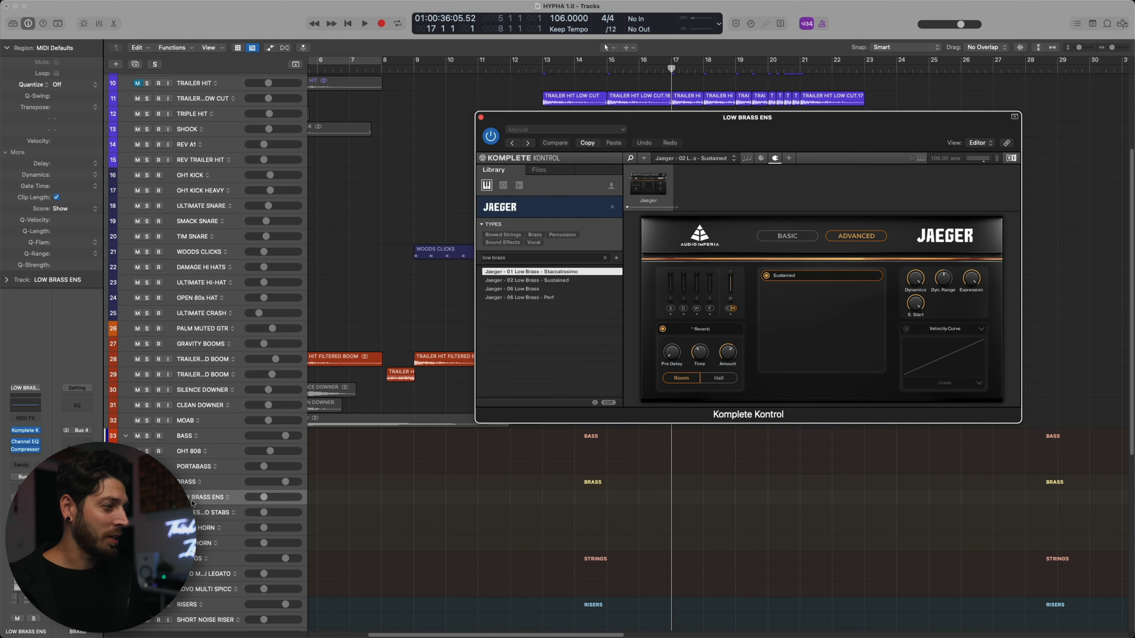
click(201, 512)
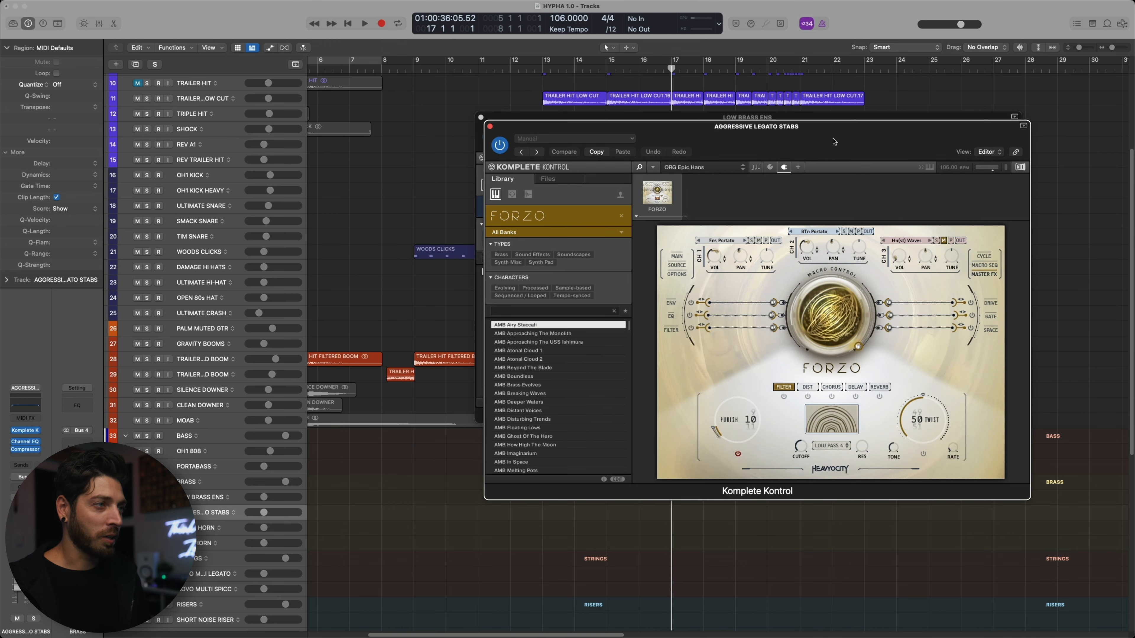
Step: Close the open instrument windows and record a sustained LOW BRASS ENS part from bar 17 to bar 21
drag(833, 141, 672, 168)
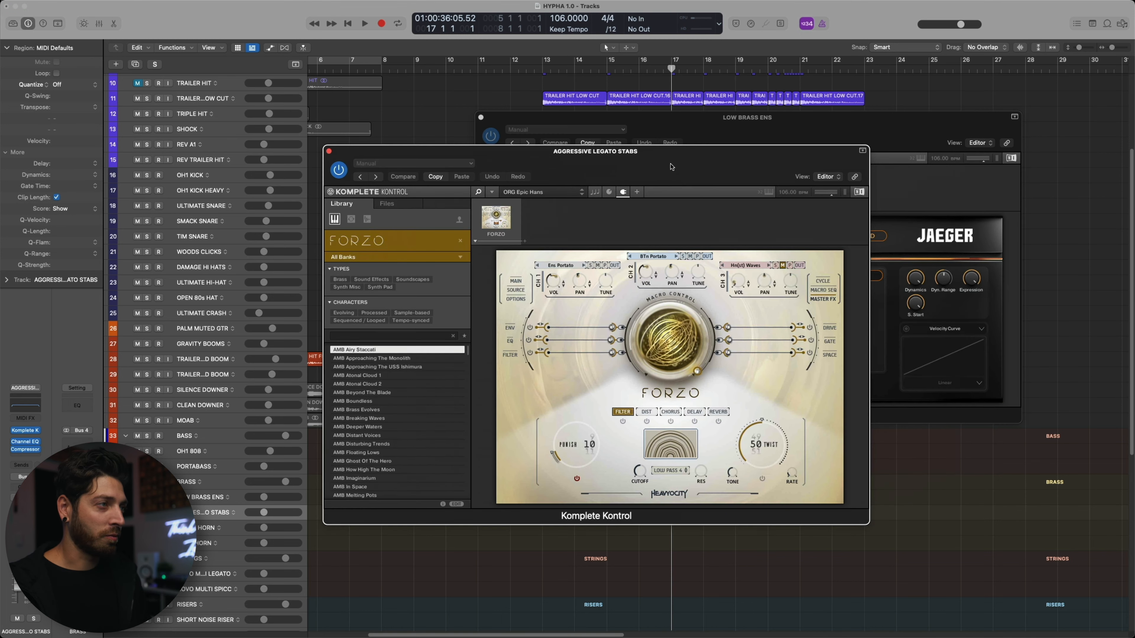
click(329, 152)
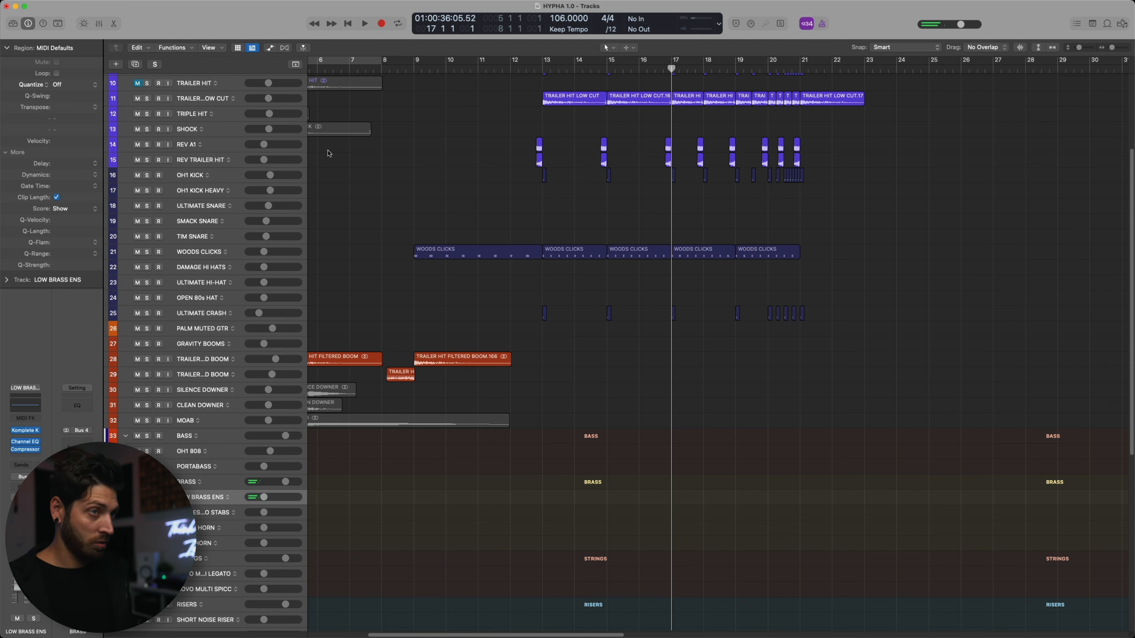
key(r)
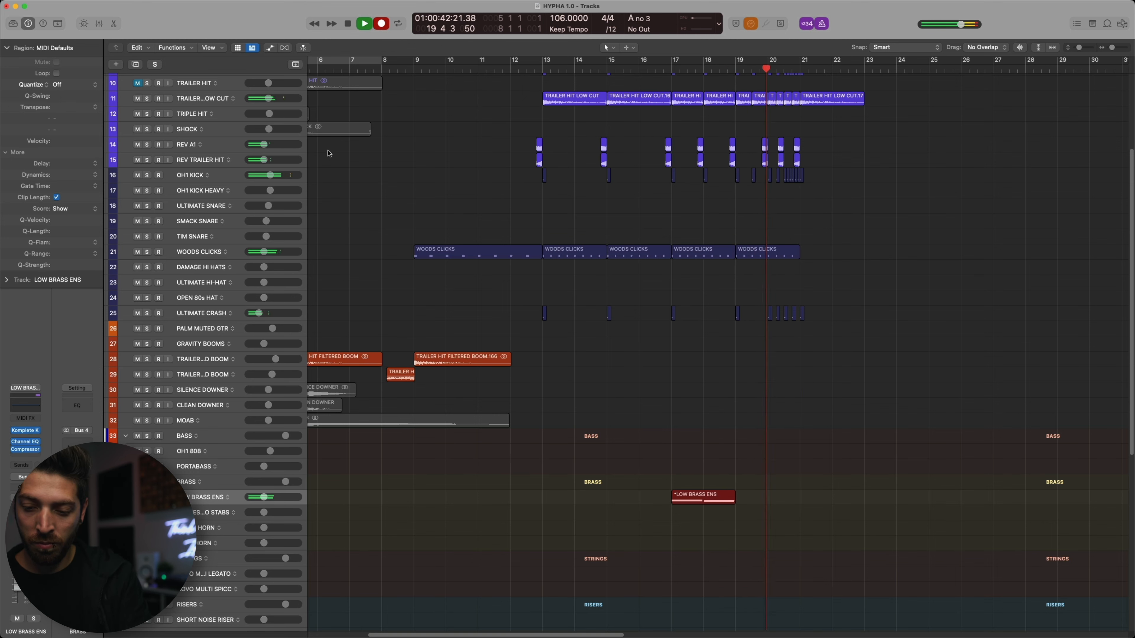
scroll(330, 154, down, 1)
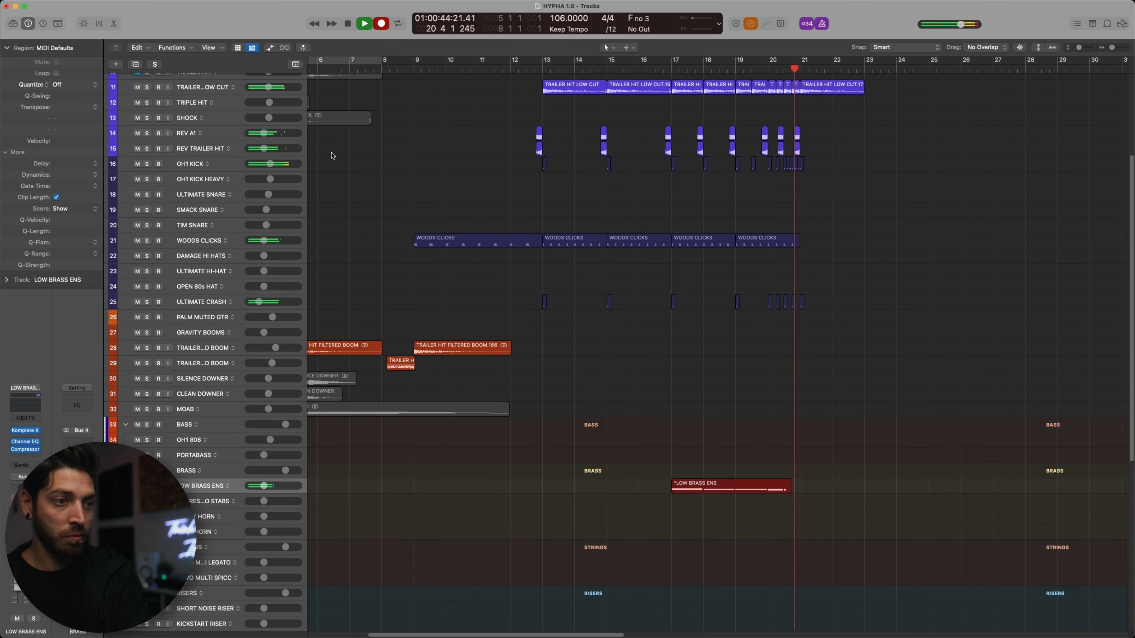
key(space)
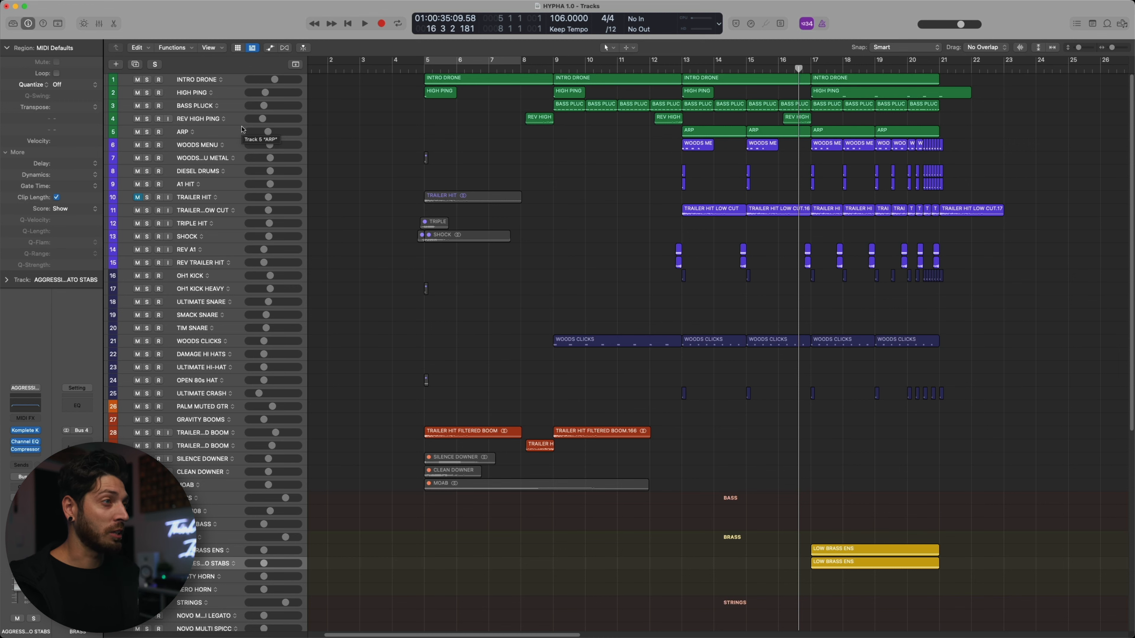
Step: Play back the whole arrangement from just before bar 5
click(409, 70)
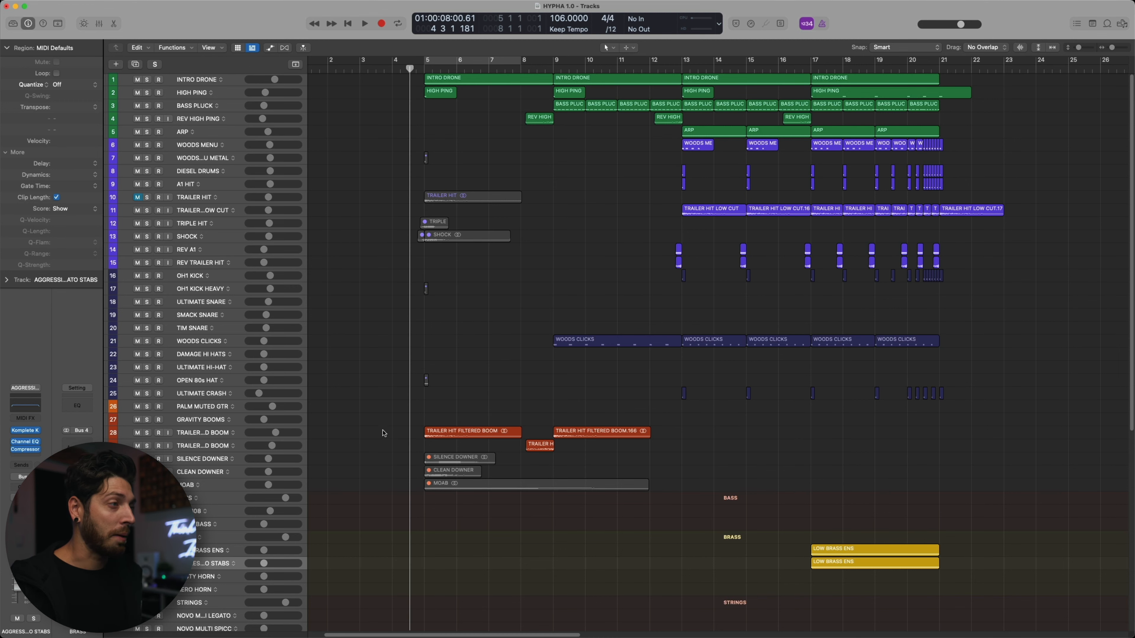
key(space)
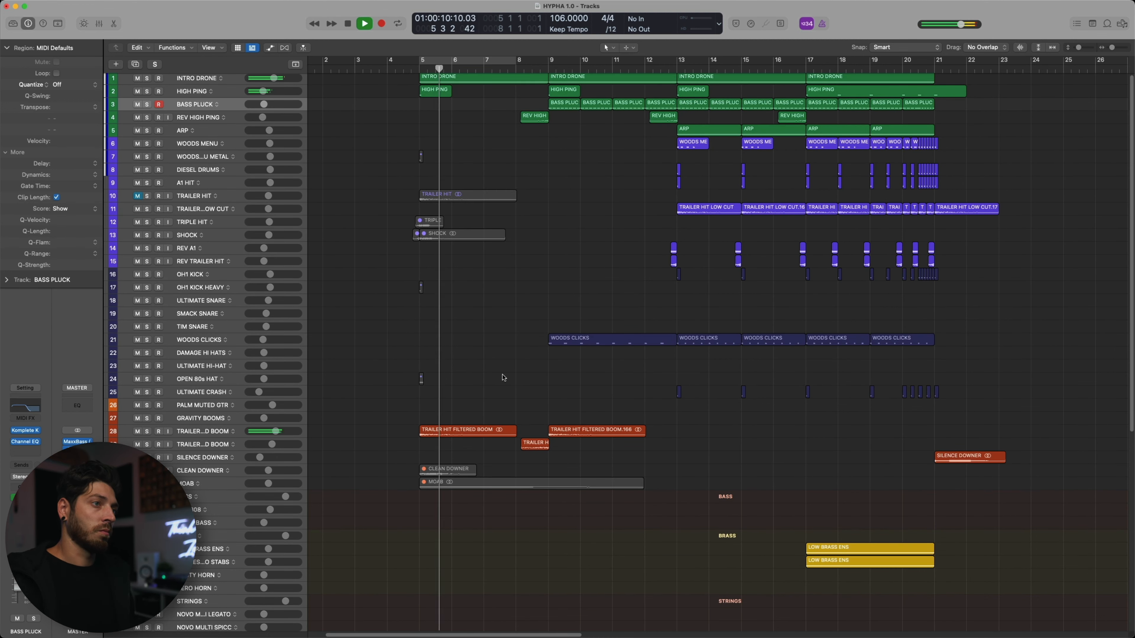